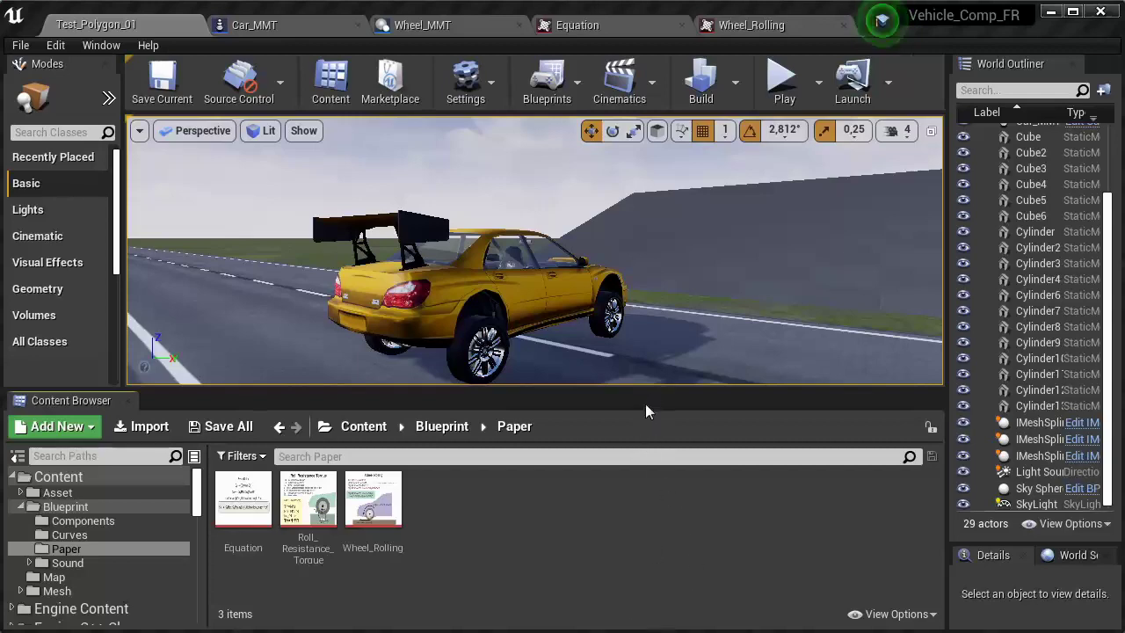
Step: Show the Blueprint folder, make the level view taller, and start a fullscreen Play session
left_click(436, 425)
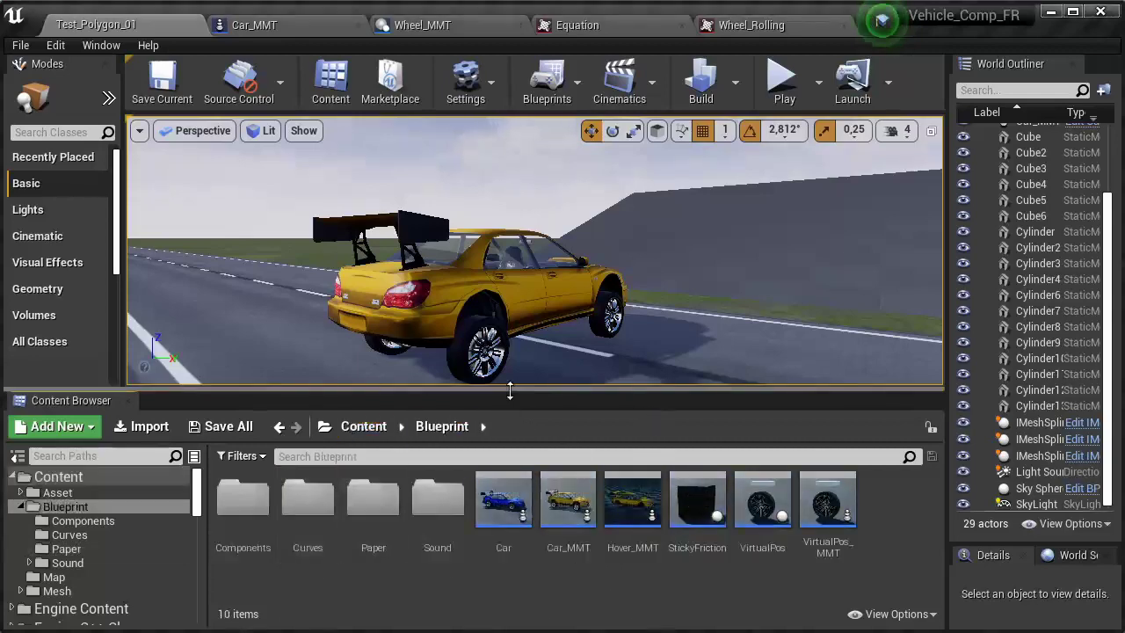
left_click_drag(510, 391, 495, 560)
left_click(785, 83)
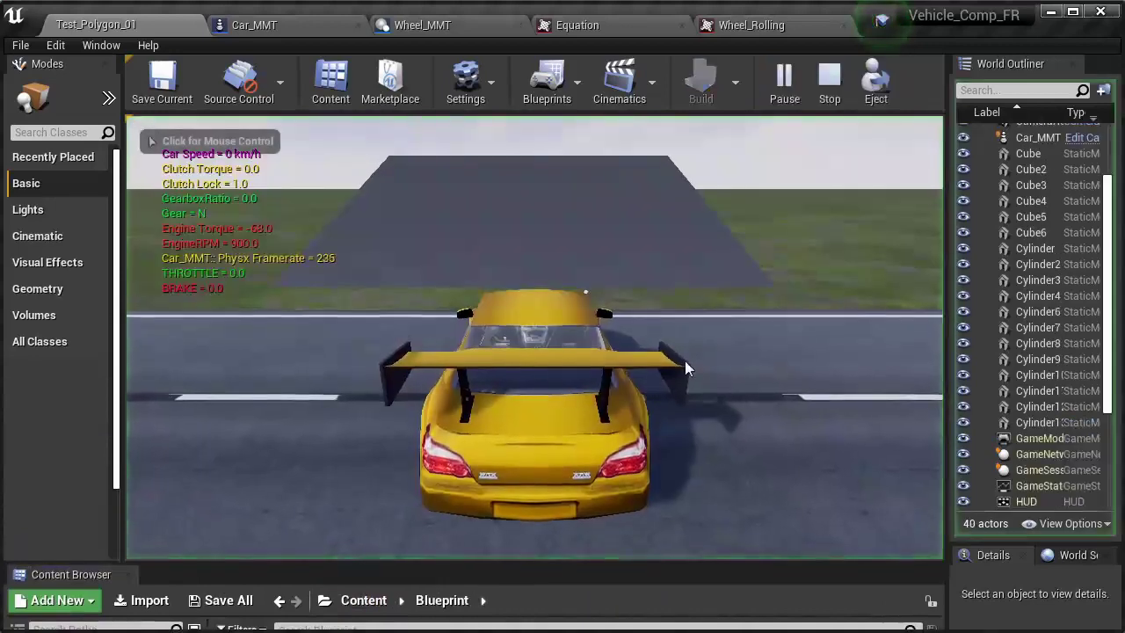
key("F11")
left_click(596, 297)
Step: Drive the yellow car up the grey ramp with W and S, then exit fullscreen play
key("w")
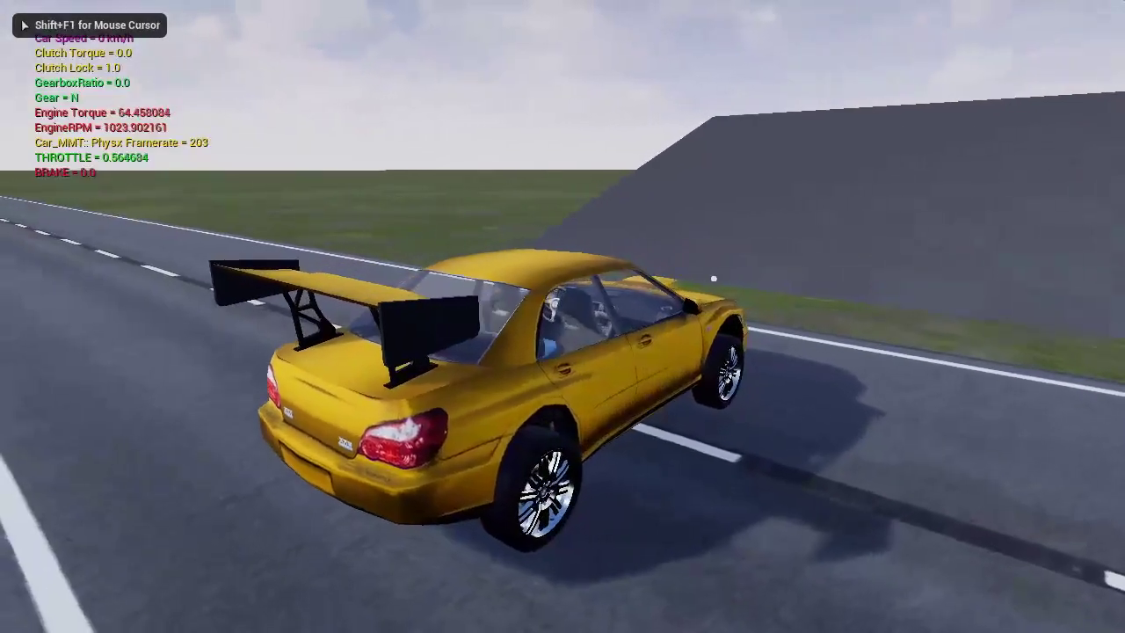
key("w")
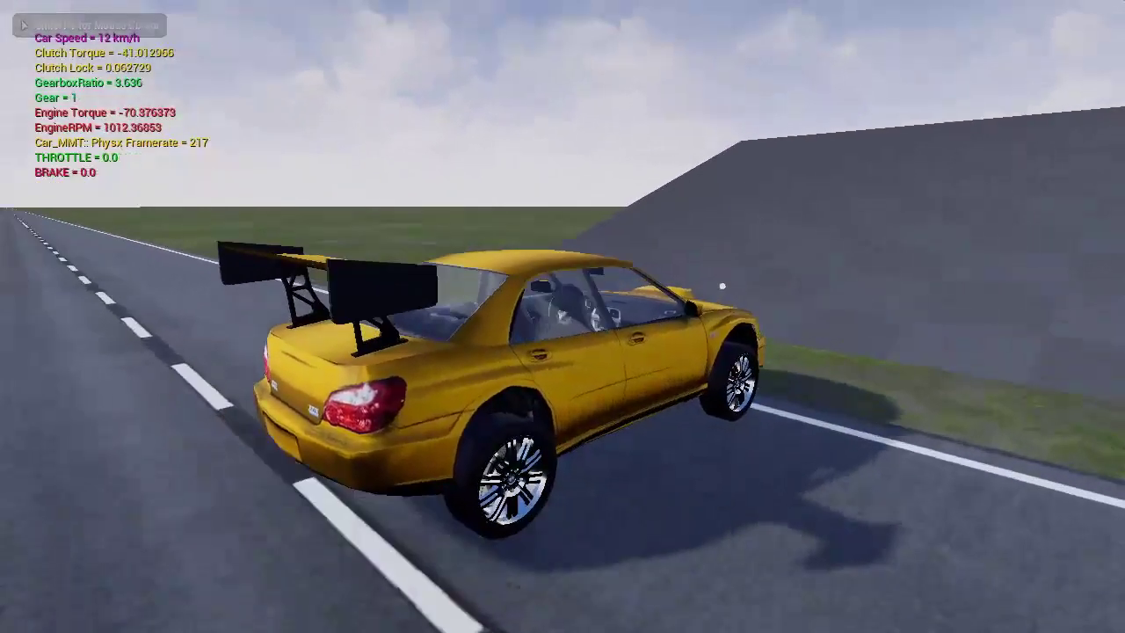
key("w")
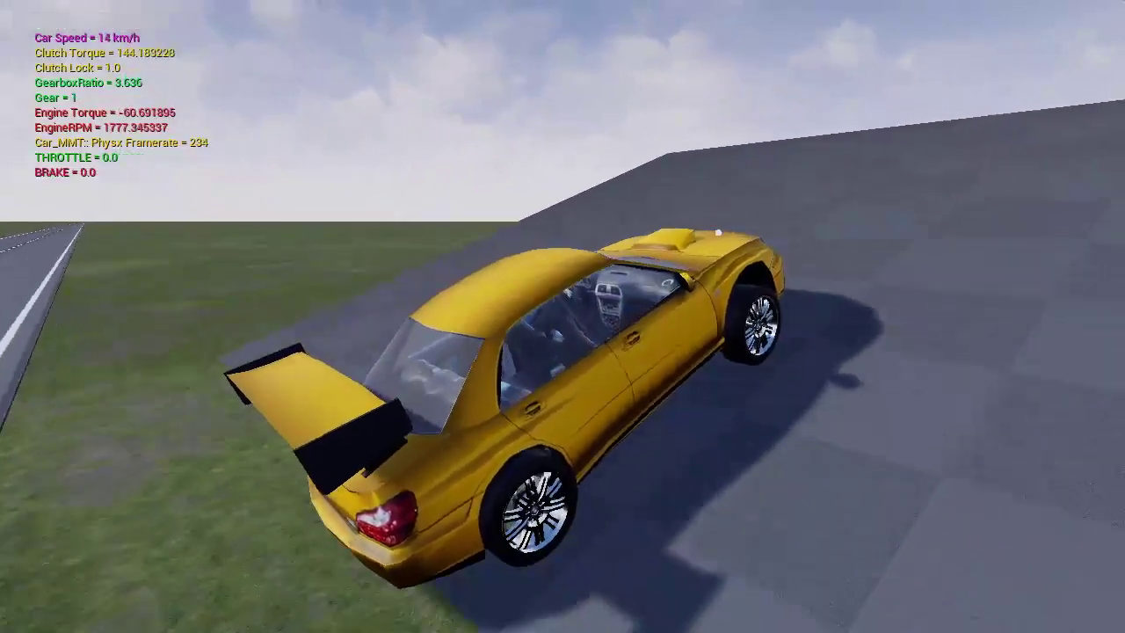
key("w")
key("w")
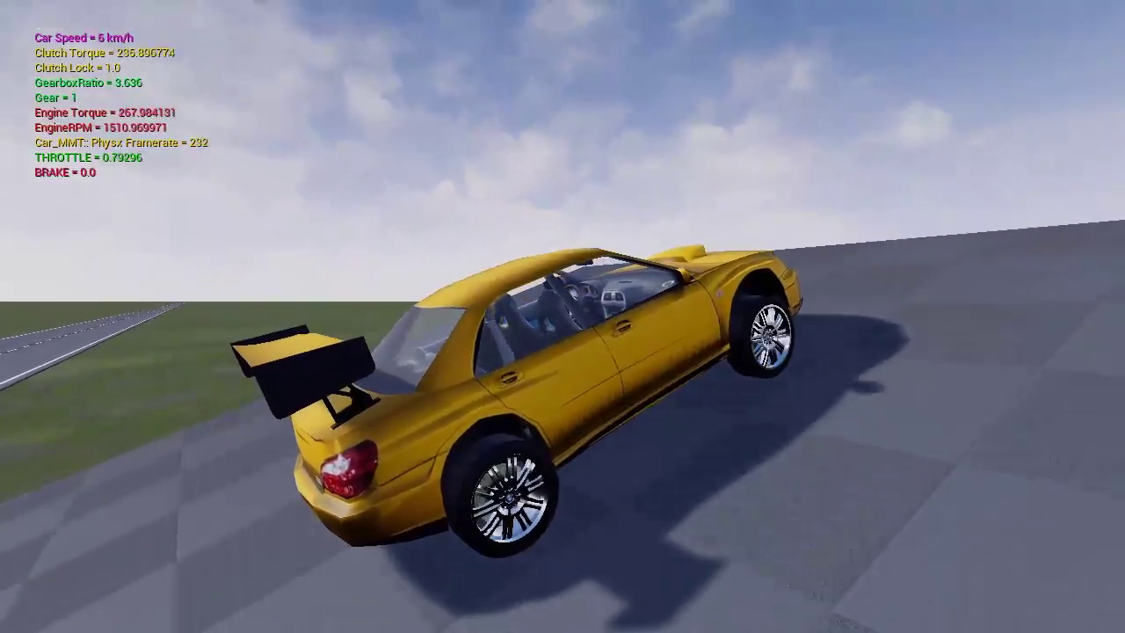
key("s")
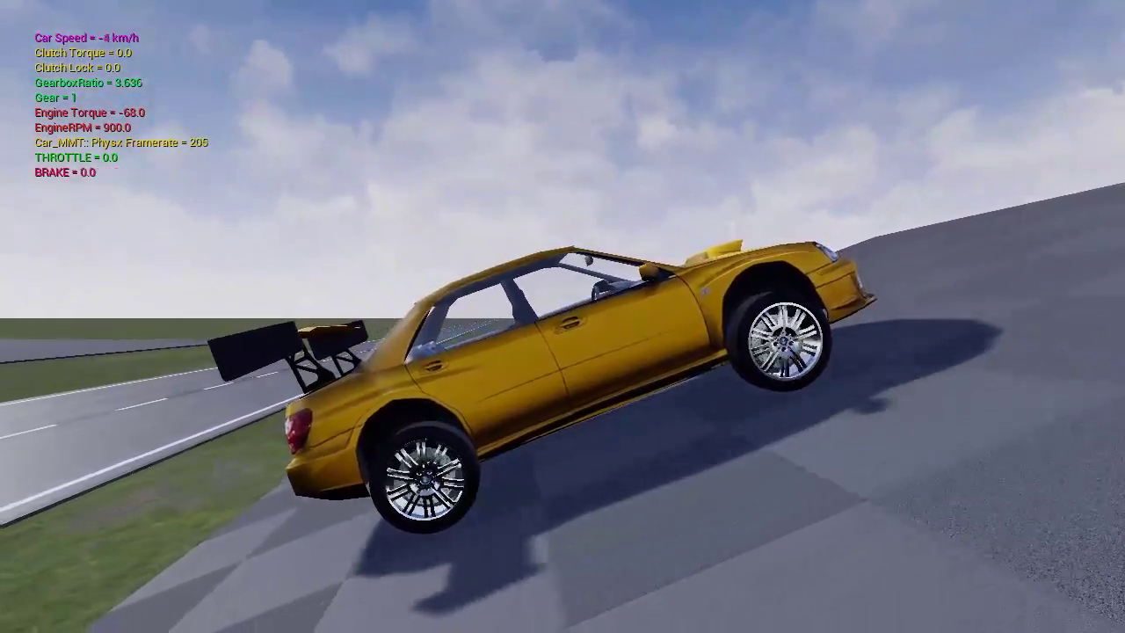
key("w")
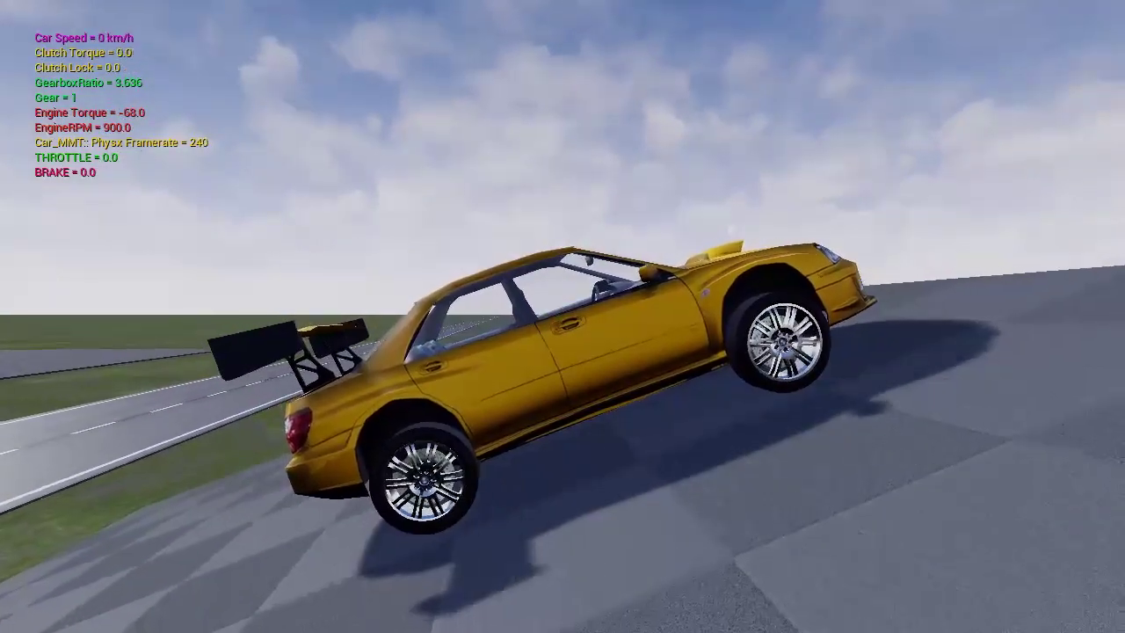
key("s")
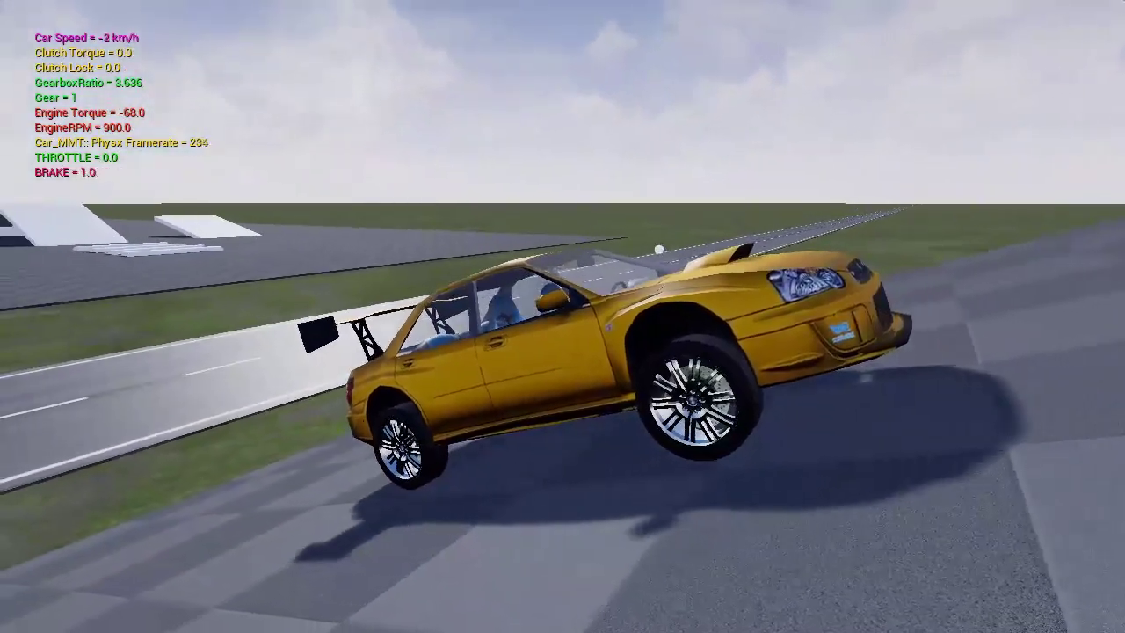
key("s")
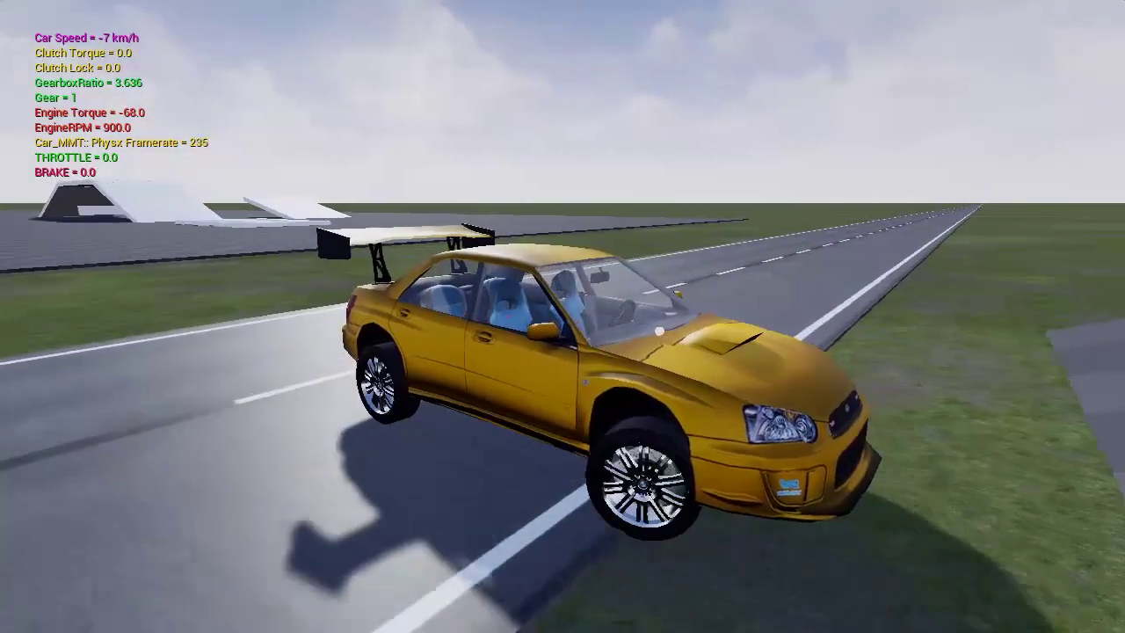
key("shift+F1")
key("F11")
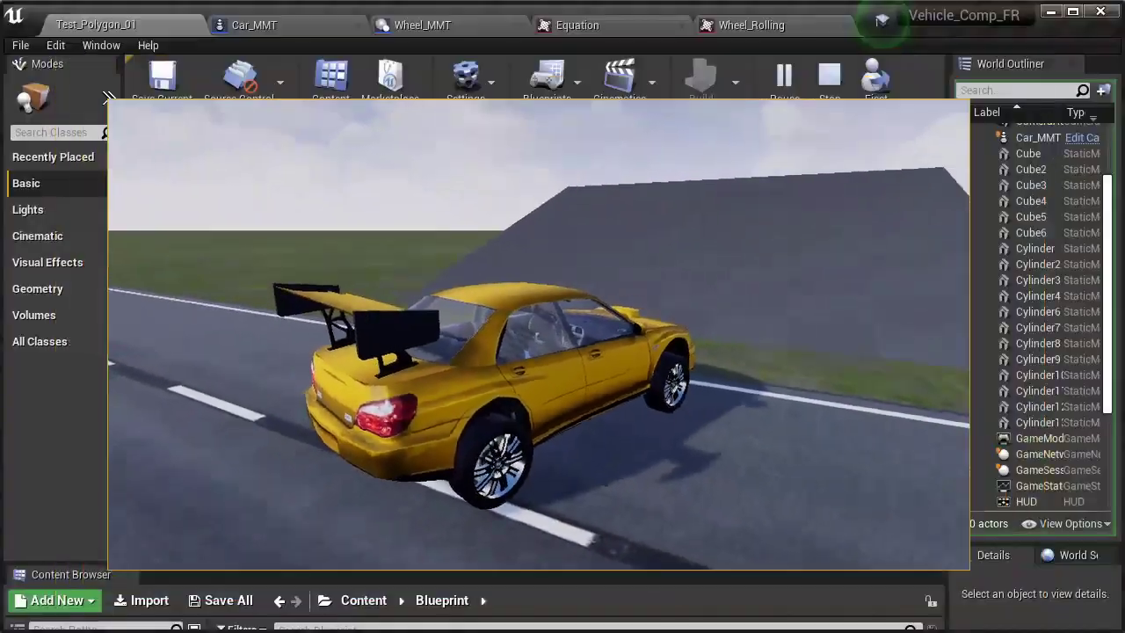
Step: Stop the Play in Editor session with Esc
key("Escape")
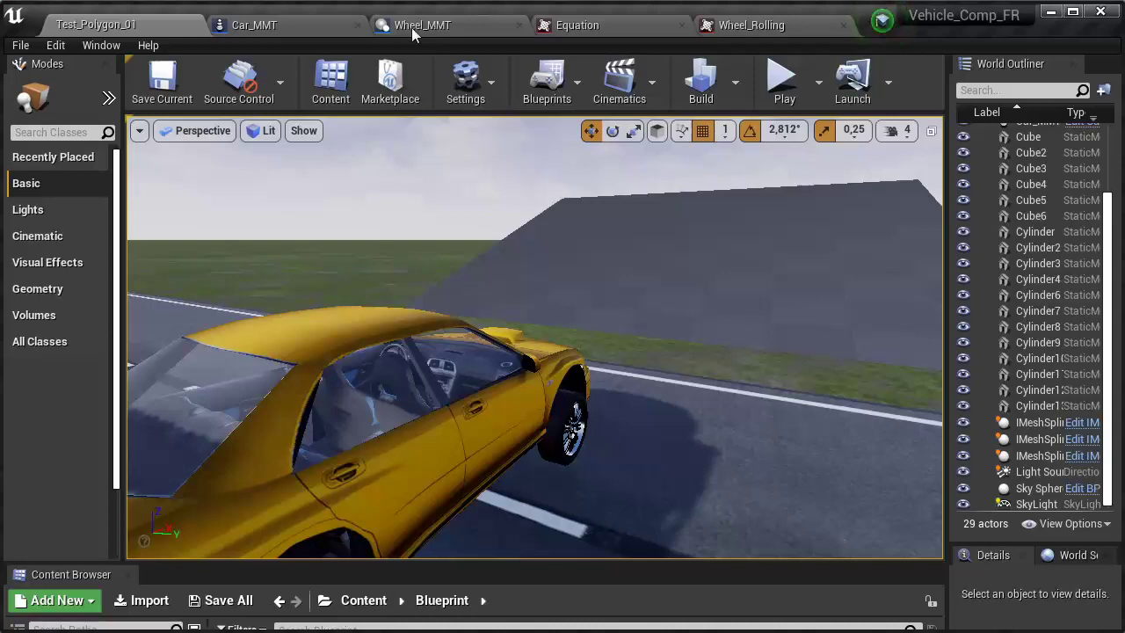
Step: In Wheel_MMT's Wheel Acceleration graph, delete the multiply, subtract and velocity slip-calculation nodes
left_click(411, 27)
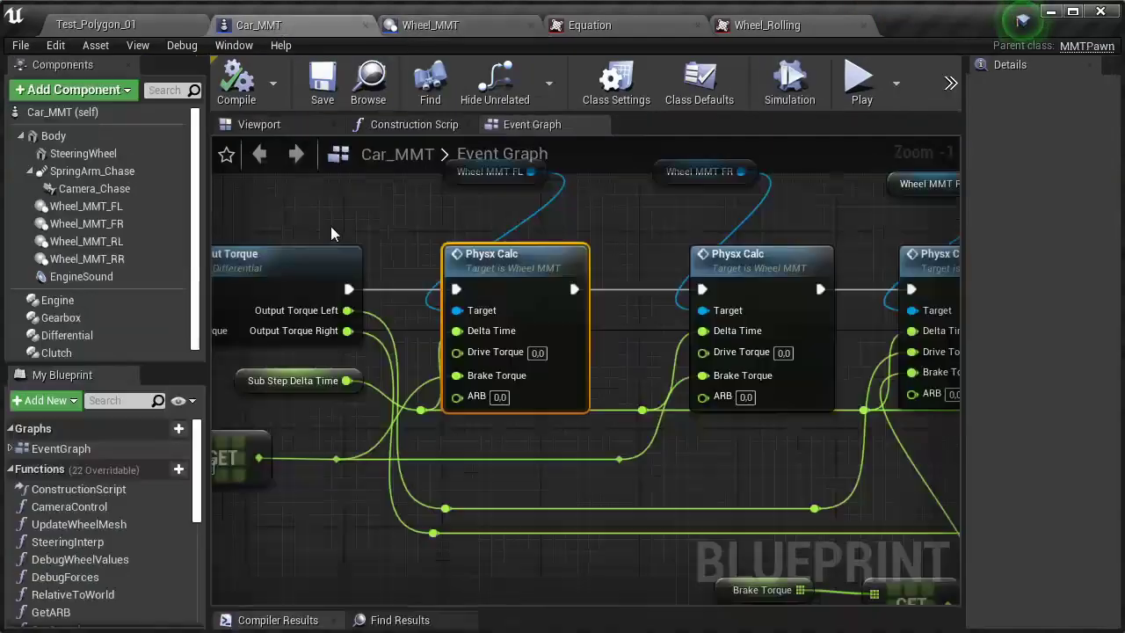
left_click(424, 28)
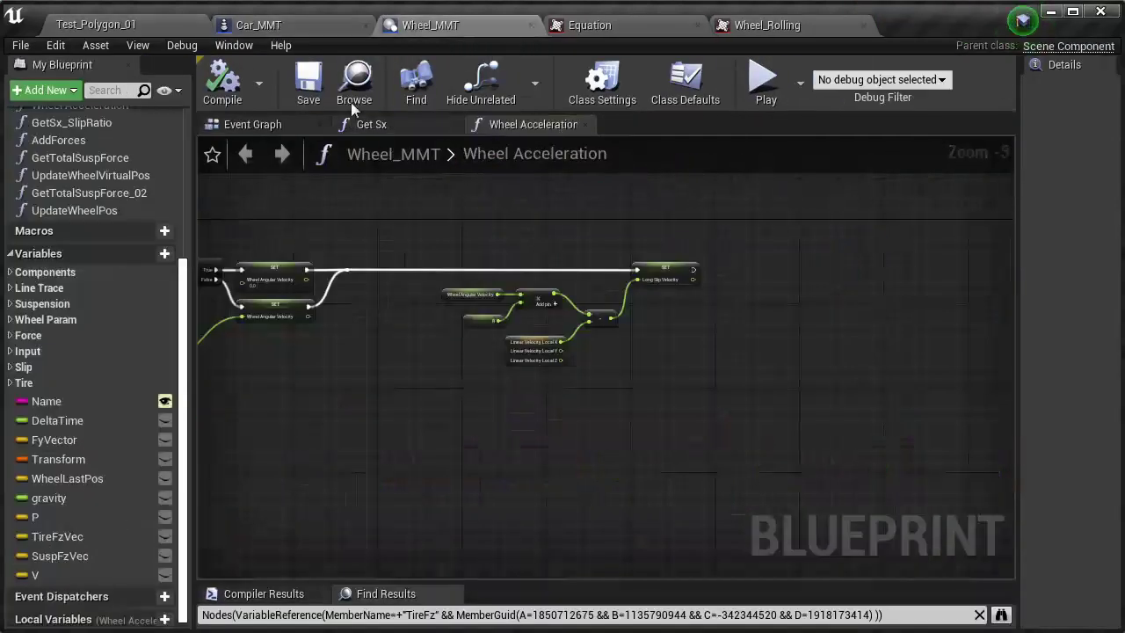
left_click(273, 128)
scroll(355, 494, "up", 5)
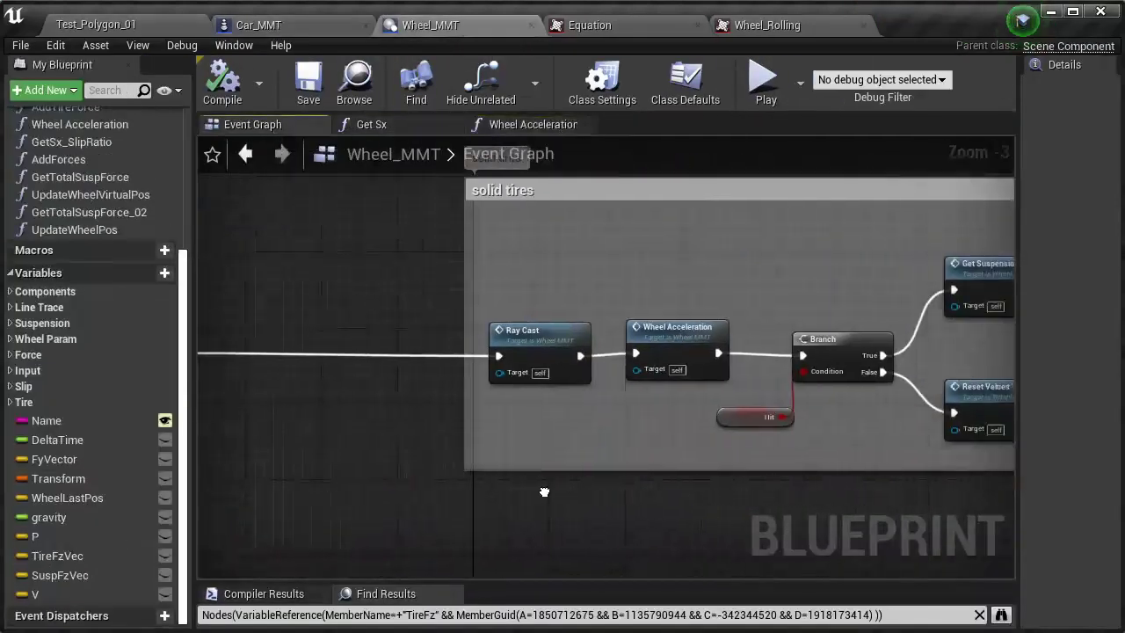
scroll(538, 318, "up", 3)
double_click(543, 352)
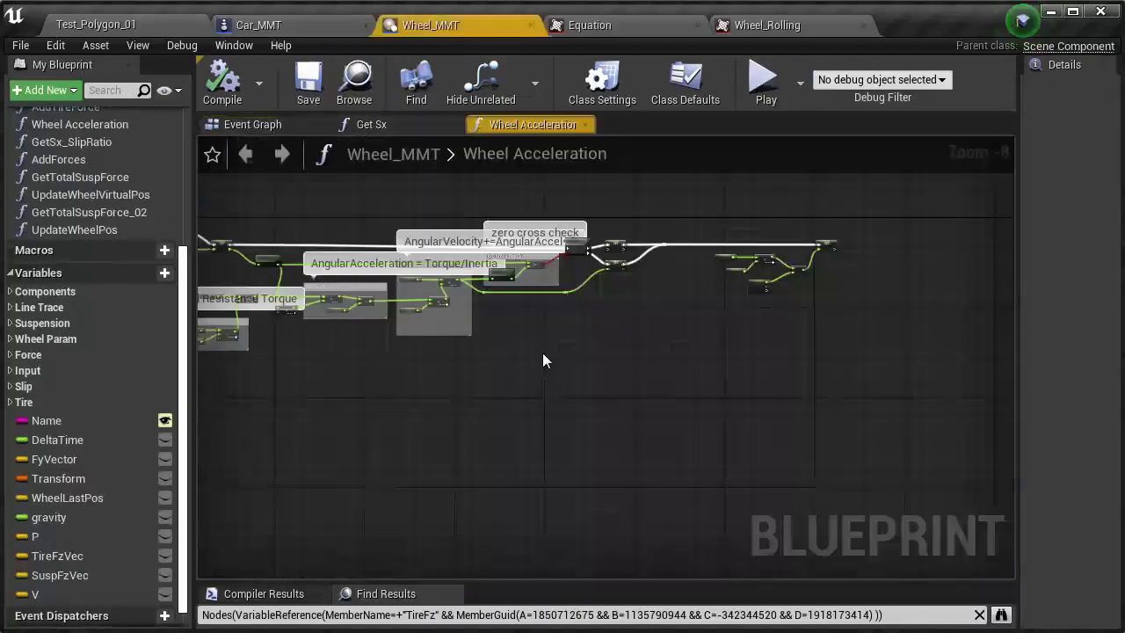
scroll(505, 280, "down", 1)
scroll(505, 280, "down", 1)
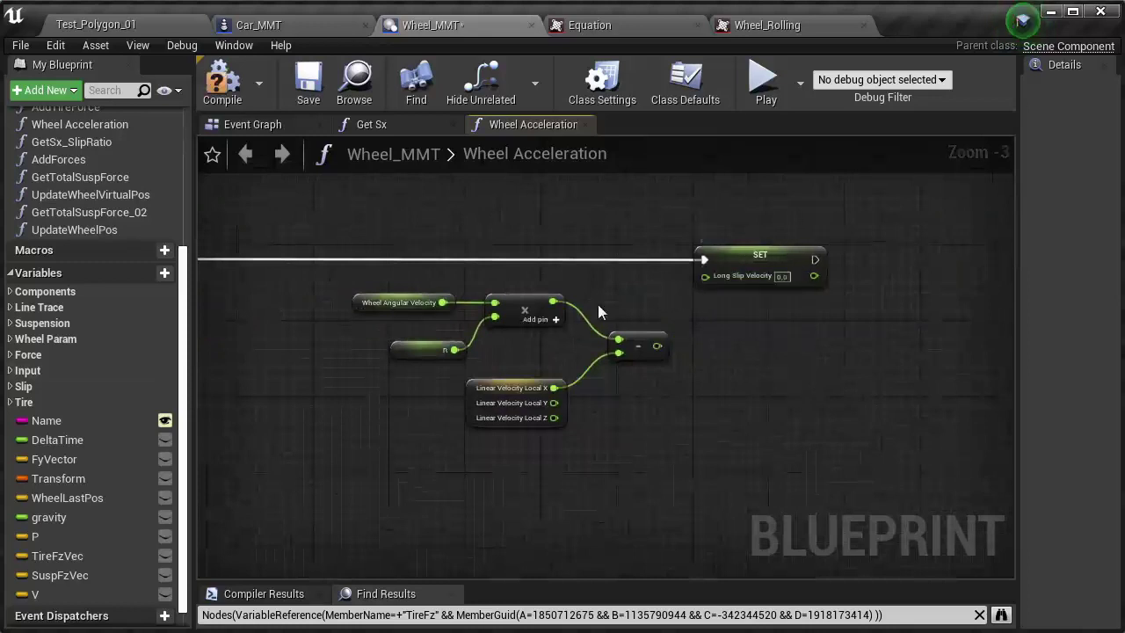
left_click_drag(334, 289, 665, 444)
key("Delete")
Step: Inspect the LongSlipVelocity variable's Slip category setting in the properties panel
scroll(547, 322, "up", 3)
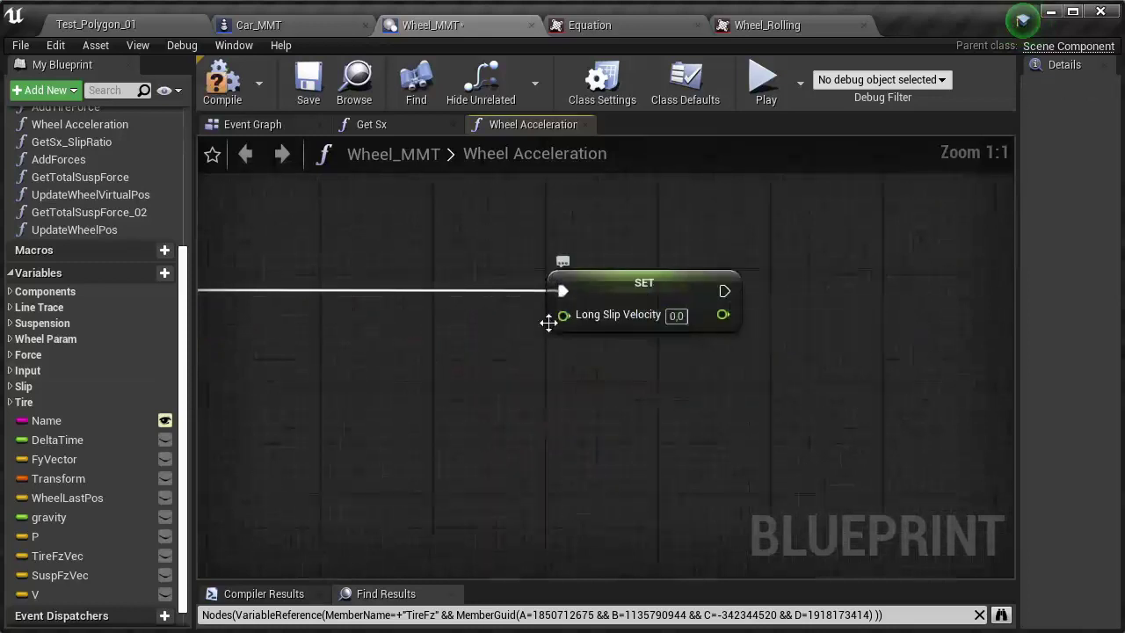
left_click(22, 389)
left_click(81, 462)
left_click_drag(1017, 376, 778, 351)
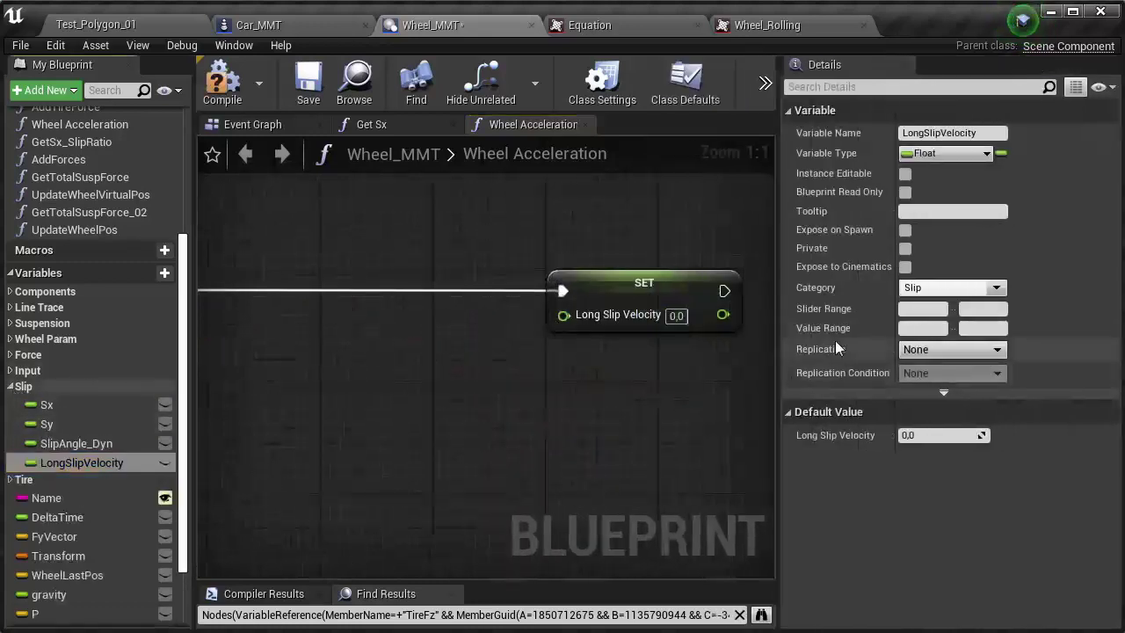
left_click(931, 287)
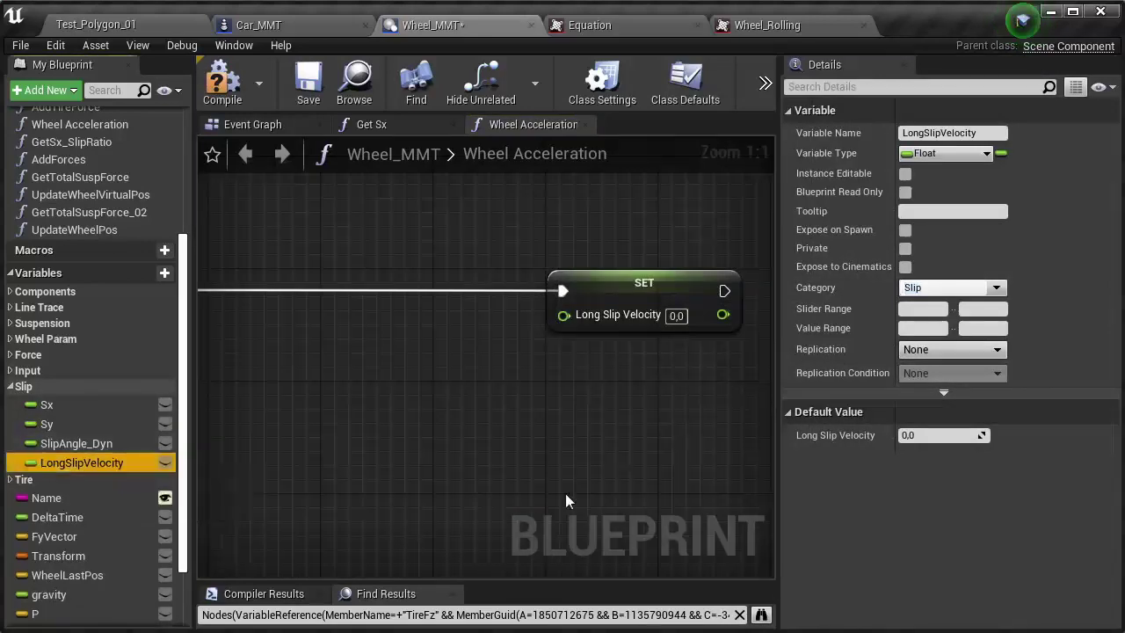
left_click_drag(778, 369, 1024, 369)
Step: Check the Equation and Wheel_Rolling reference images, then save Wheel_MMT and pan to free graph space
left_click(588, 24)
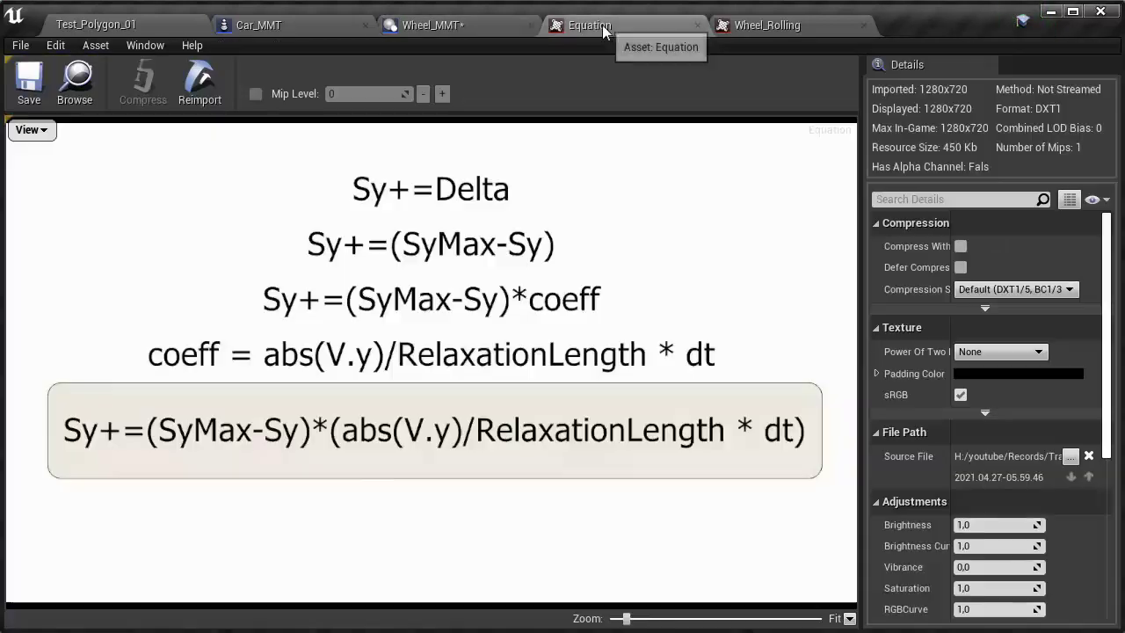
left_click(765, 24)
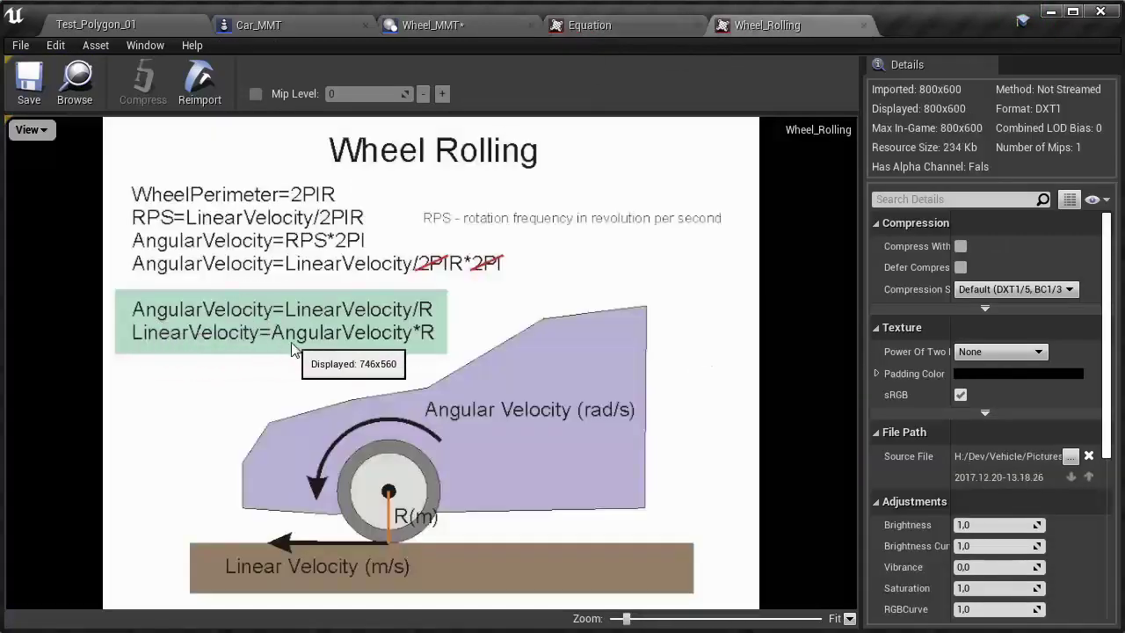
left_click(461, 29)
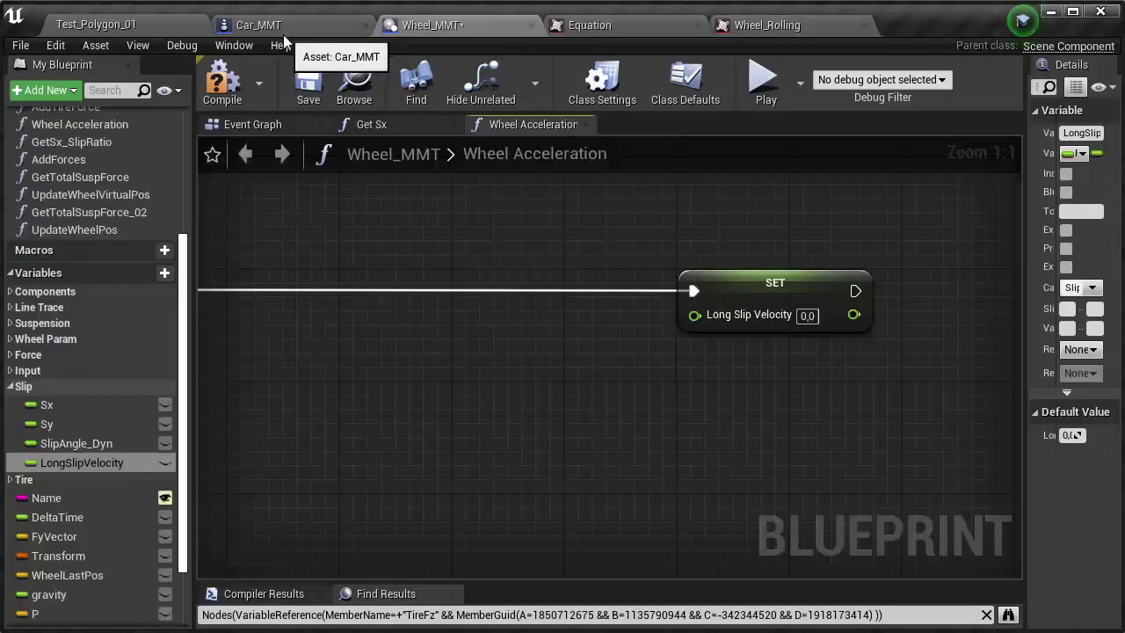
left_click(308, 88)
left_click(313, 26)
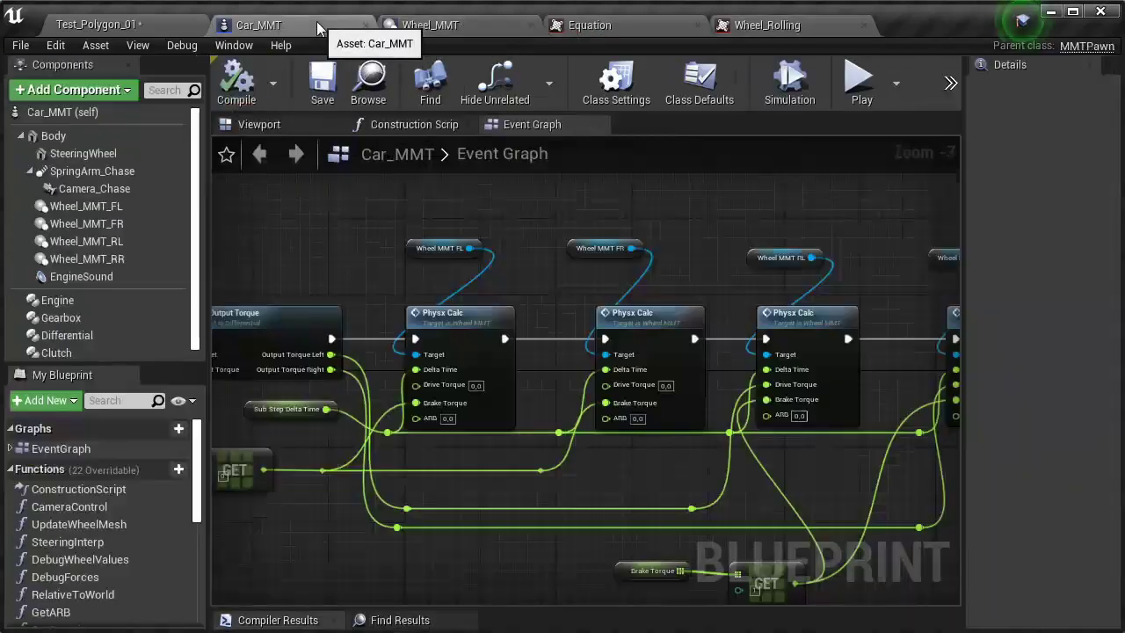
left_click(431, 25)
right_click_drag(426, 317, 608, 291)
Step: Add a Wheel Angular Velocity getter and feed it into a multiply node
right_click(466, 347)
type("ang")
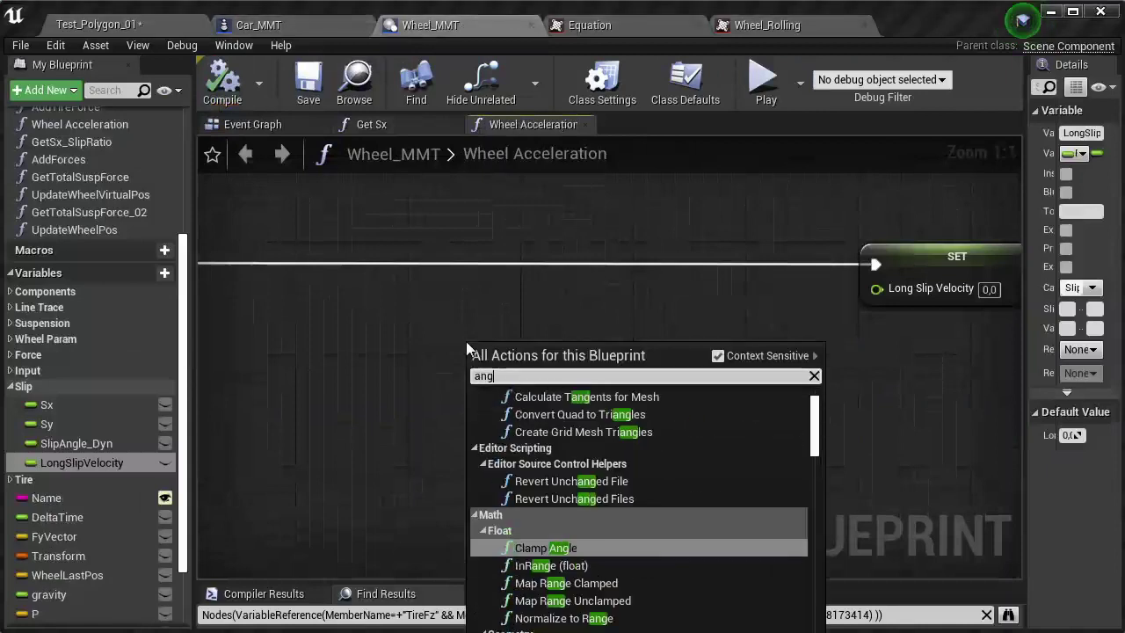
type("ular")
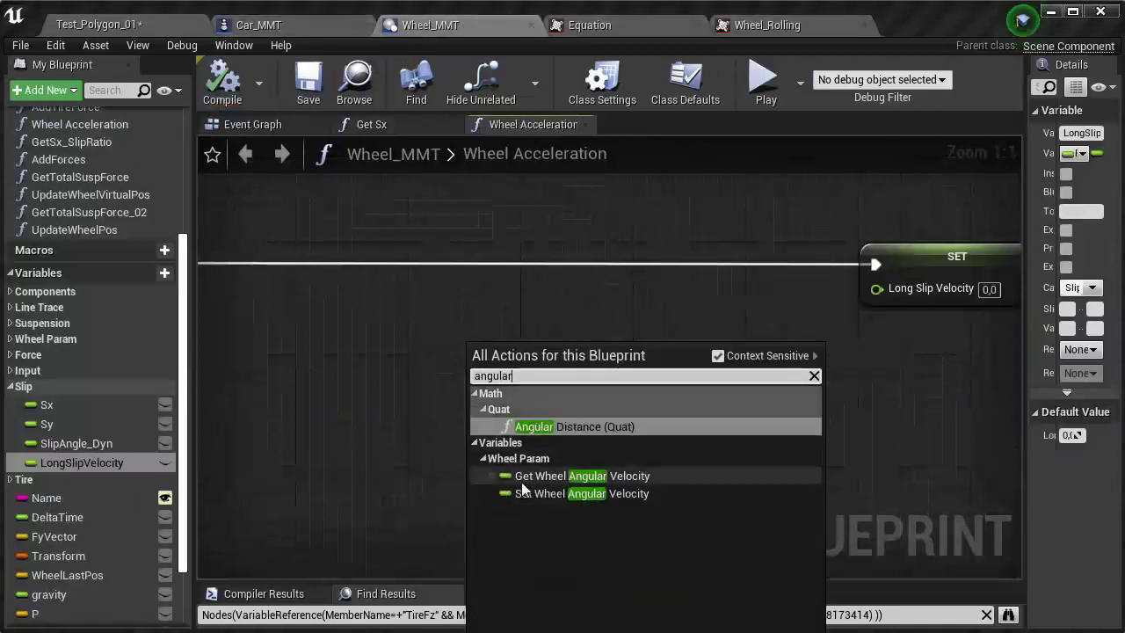
left_click(541, 477)
left_click_drag(509, 369, 443, 341)
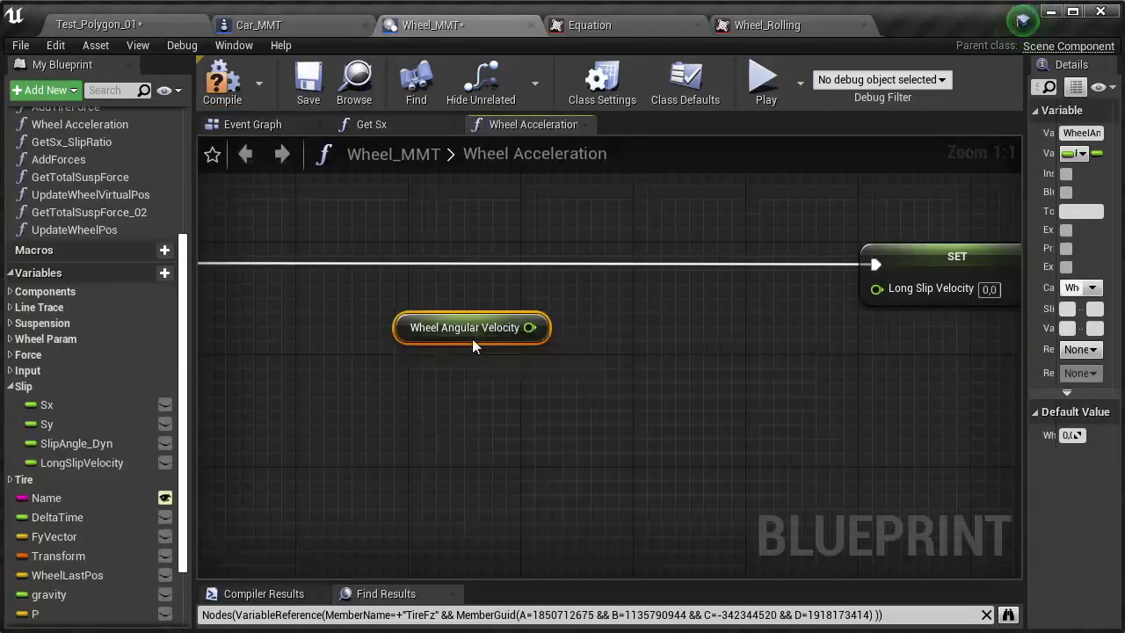
left_click_drag(529, 327, 608, 371)
type("*")
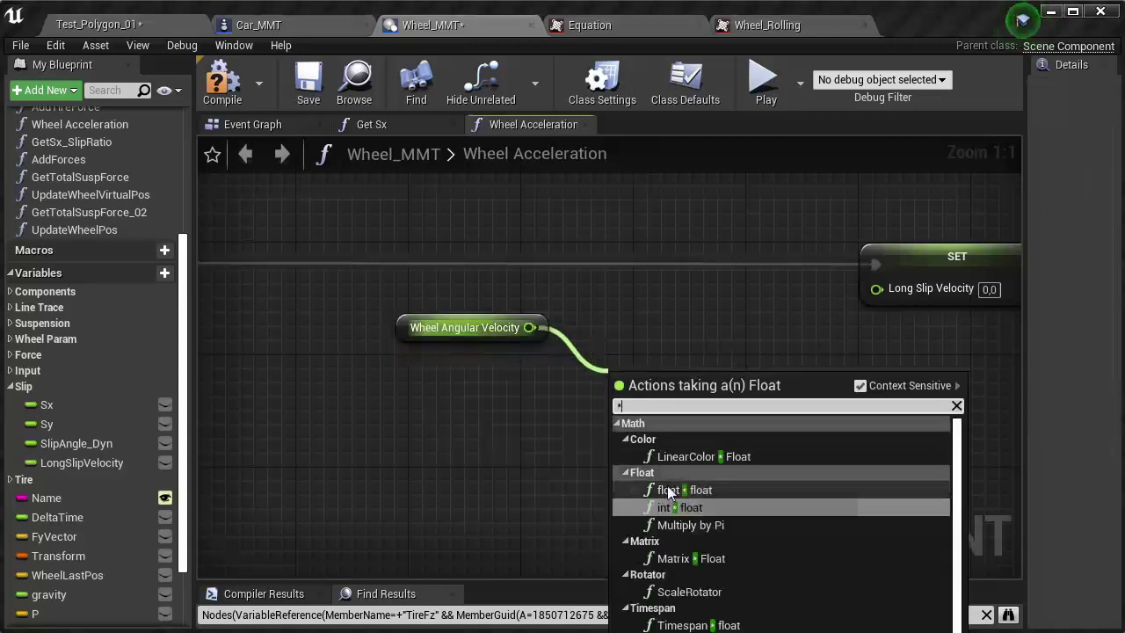
left_click(667, 488)
Step: Add a getter for Wheel Param variable R as the multiply's second input and arrange the nodes
right_click(360, 454)
type("get")
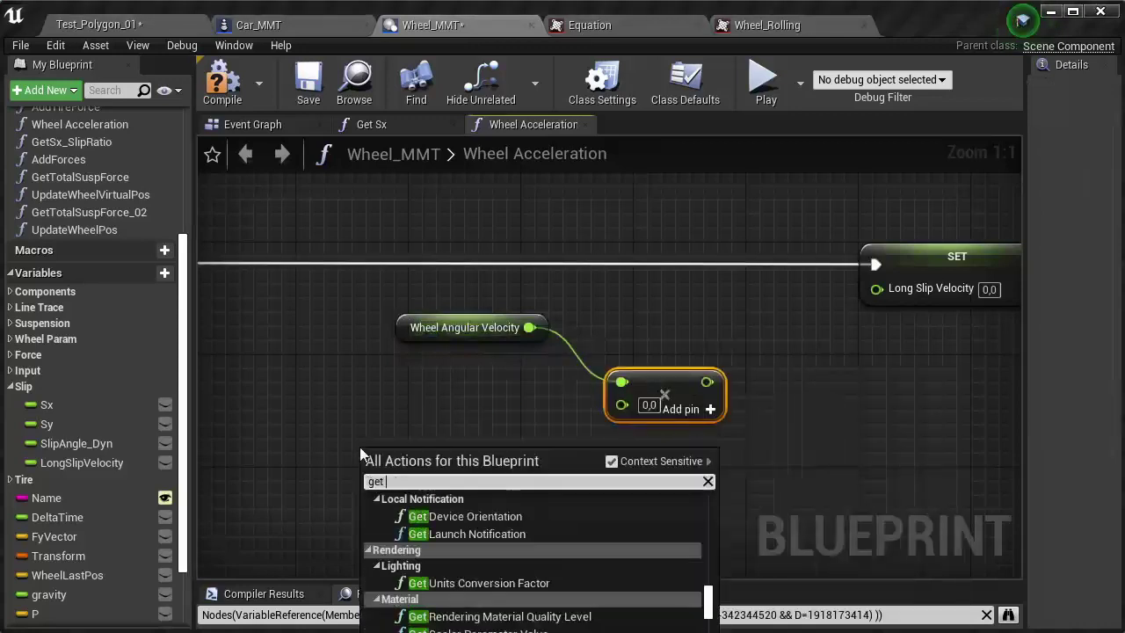
type(" R")
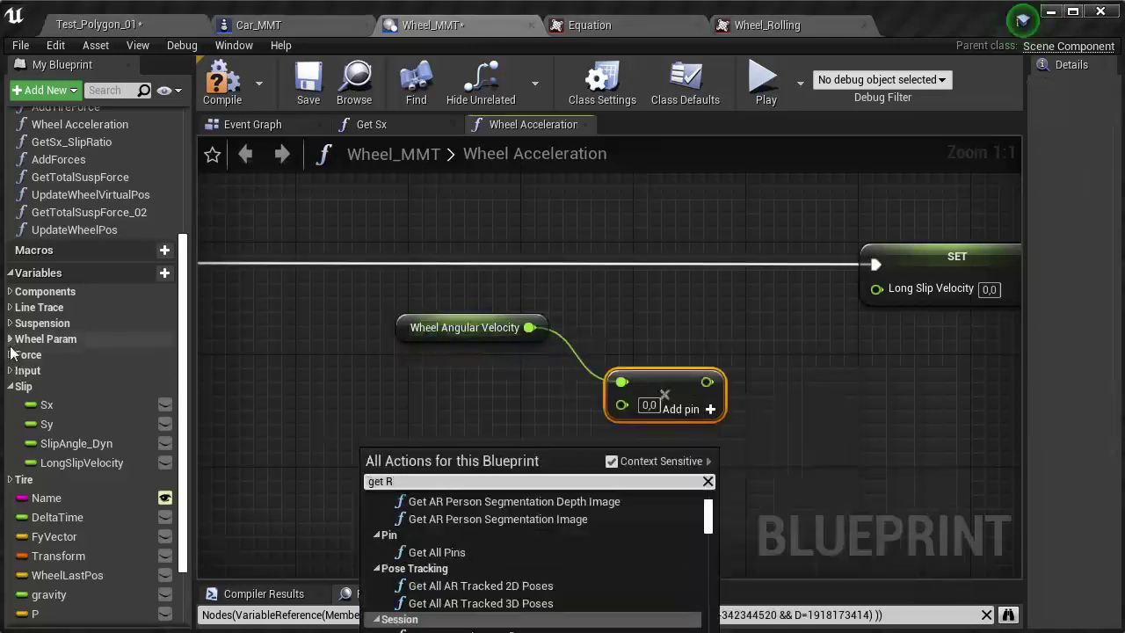
left_click(26, 339)
left_click_drag(44, 376, 481, 457, "ctrl")
left_click_drag(562, 452, 621, 404)
left_click_drag(487, 452, 451, 422)
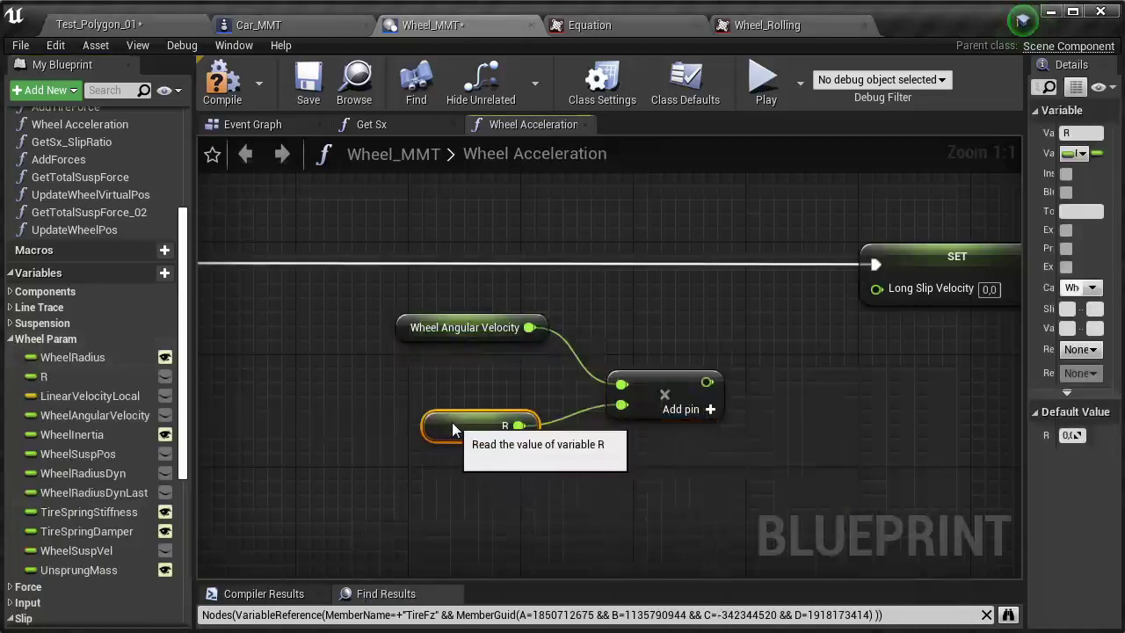
left_click_drag(428, 323, 439, 365)
left_click_drag(442, 422, 427, 423)
left_click_drag(390, 347, 702, 420)
Step: Subtract the split X of LinearVelocityLocal from the multiply result
left_click(768, 522)
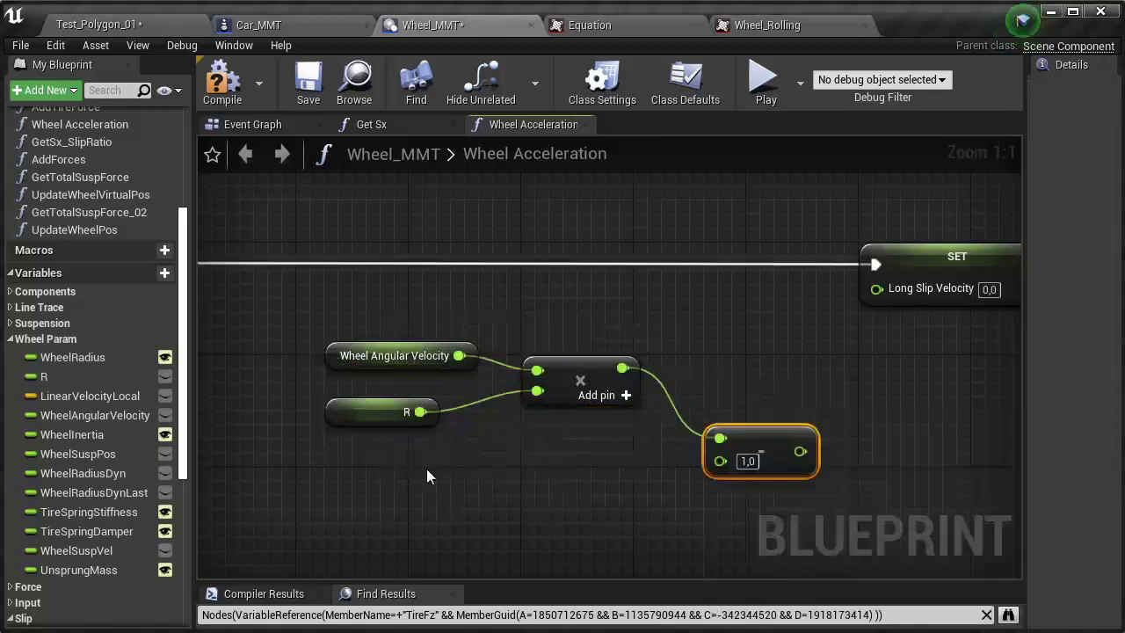
left_click_drag(93, 404, 343, 479, "ctrl")
right_click(451, 479)
left_click(483, 540)
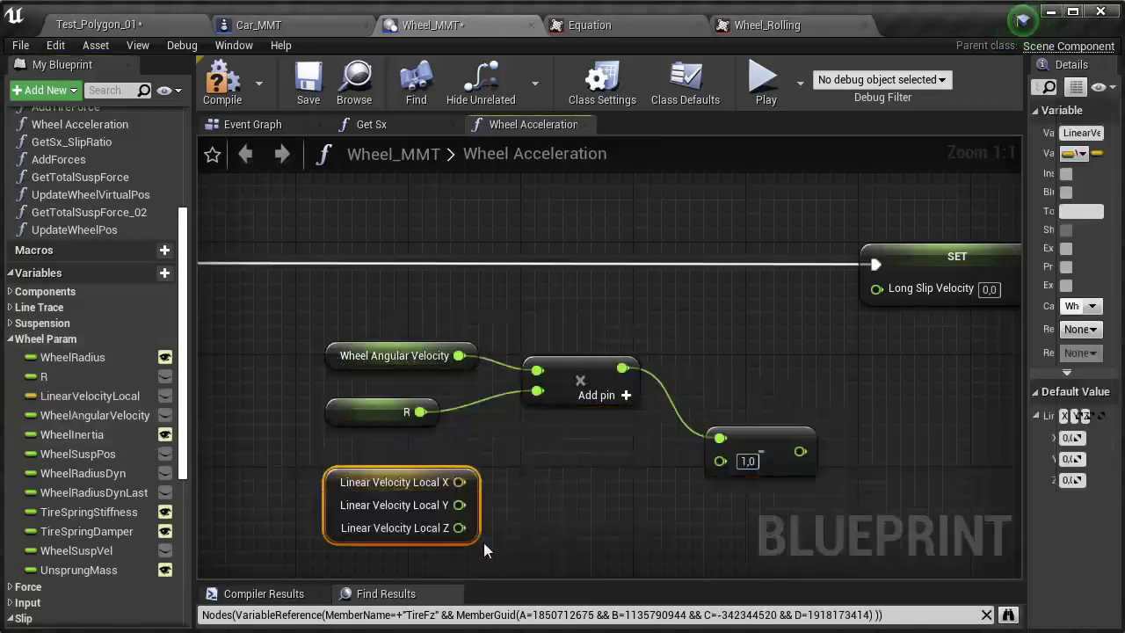
left_click_drag(458, 482, 719, 460)
left_click_drag(387, 492, 550, 492)
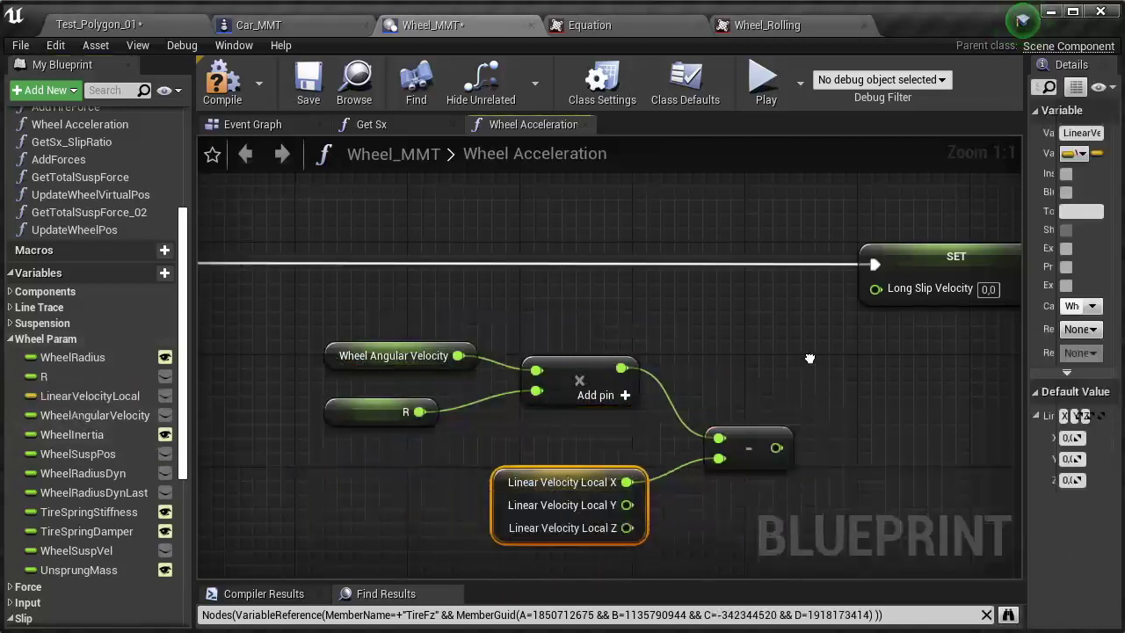
right_click_drag(791, 395, 738, 381)
mouse_move(719, 419)
left_mouse_down()
mouse_move(694, 359)
mouse_move(823, 273)
left_mouse_up()
Step: Wire the subtract result into SET Long Slip Velocity and select all six nodes
scroll(804, 312, "down", 3)
left_click_drag(440, 309, 713, 457)
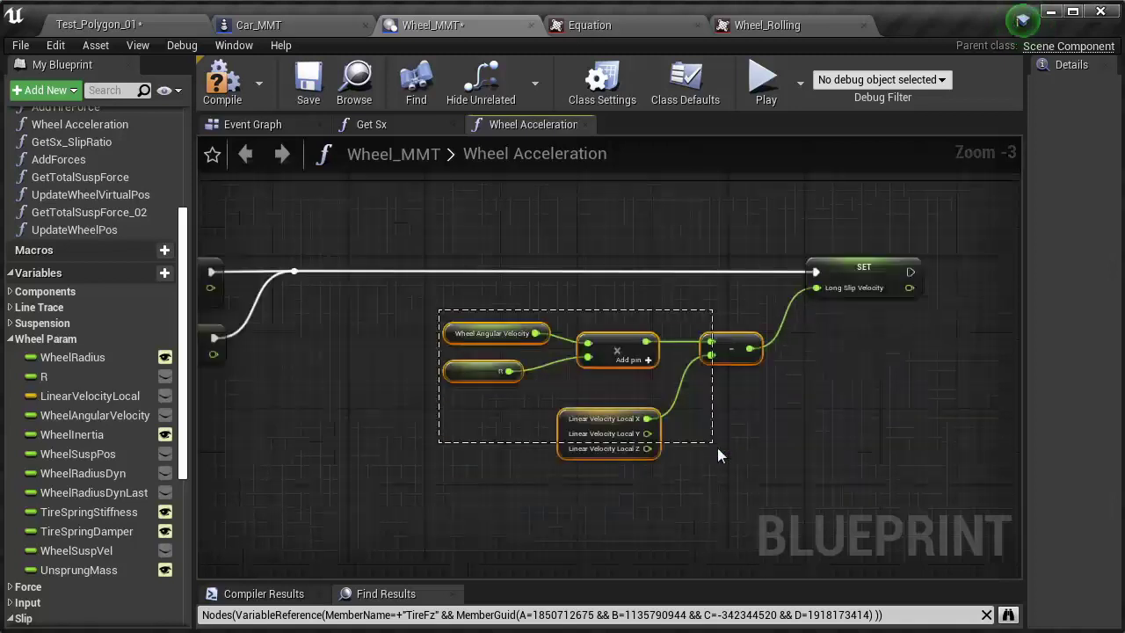
left_click_drag(754, 360, 765, 351)
right_click_drag(777, 383, 714, 392)
left_click_drag(894, 235, 381, 493)
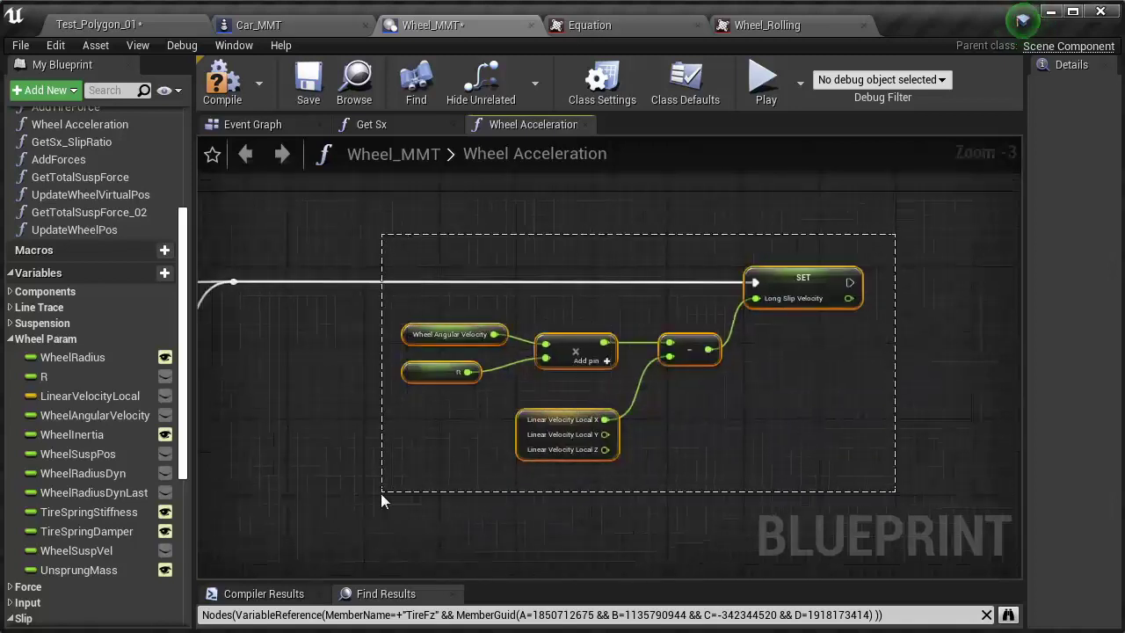
Step: Wrap the selected nodes in a comment 'Long Slip Velocity = AngularVelocity * R - V.x' and save
key("c")
type("Long Slip Velocity =")
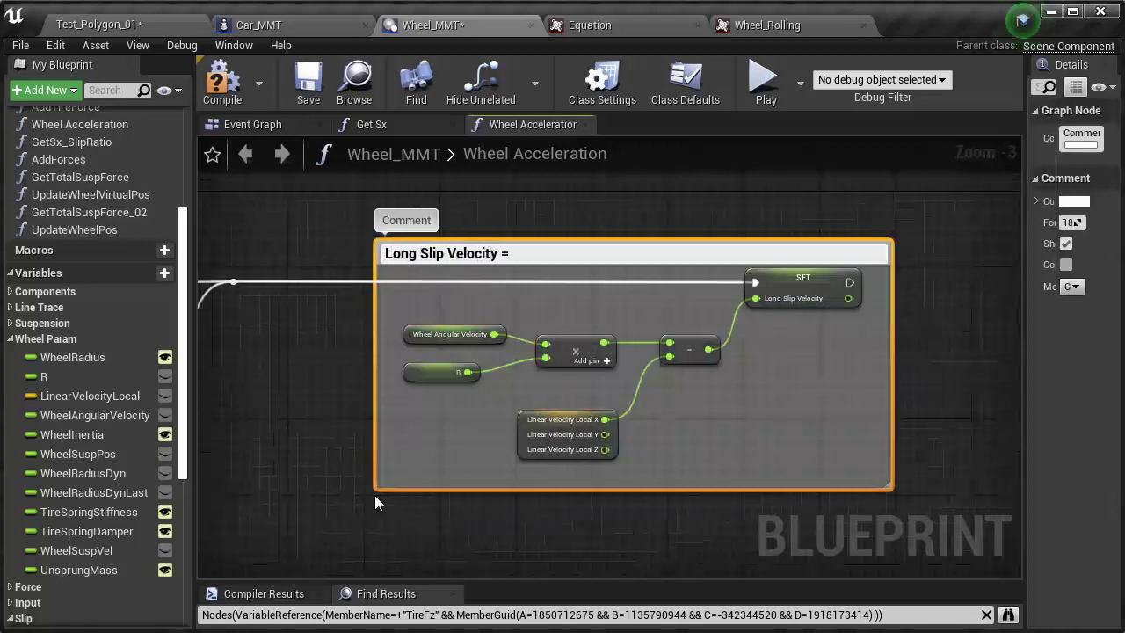
type("Ta")
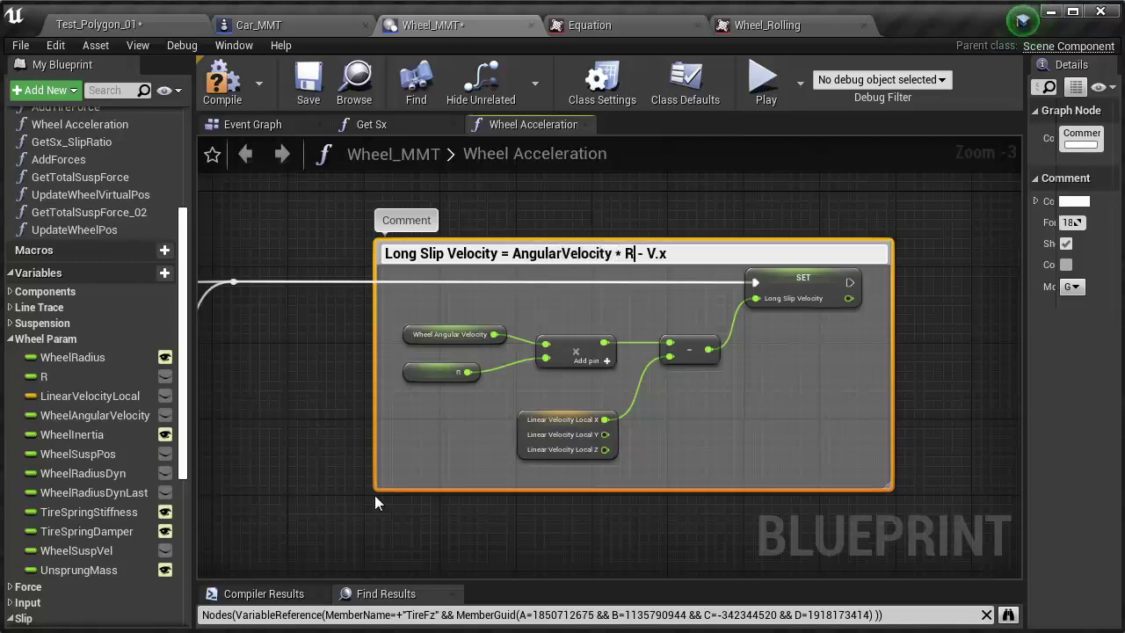
left_click(374, 494)
scroll(450, 492, "down", 1)
left_click(312, 97)
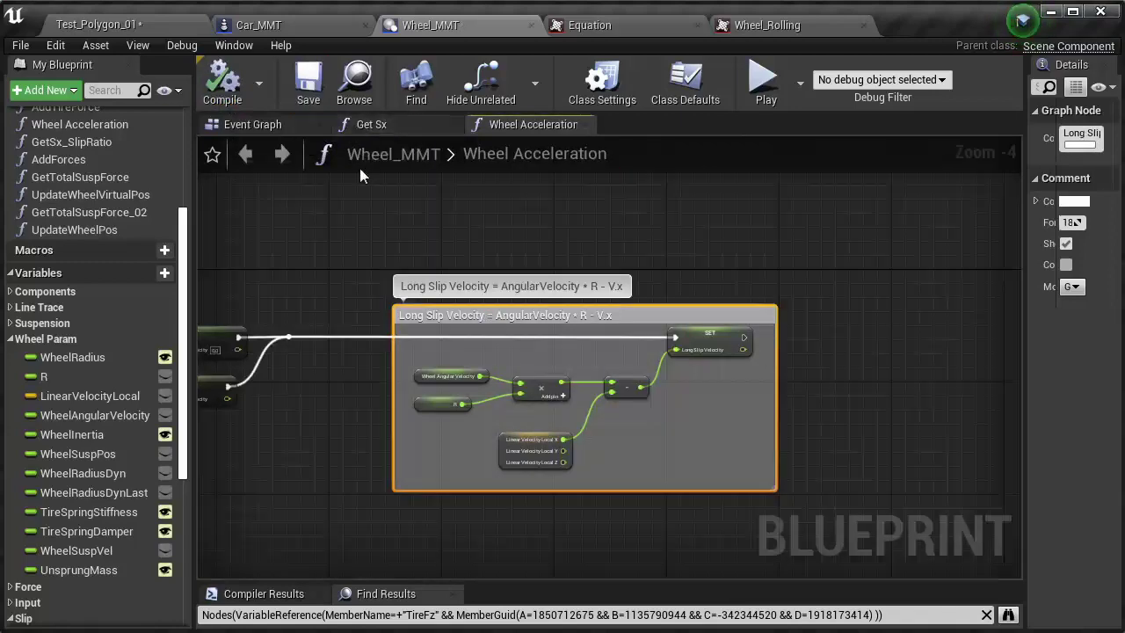
Step: Open the Get Sx function graph from the Event Graph
left_click(281, 124)
right_click_drag(481, 261, 590, 432)
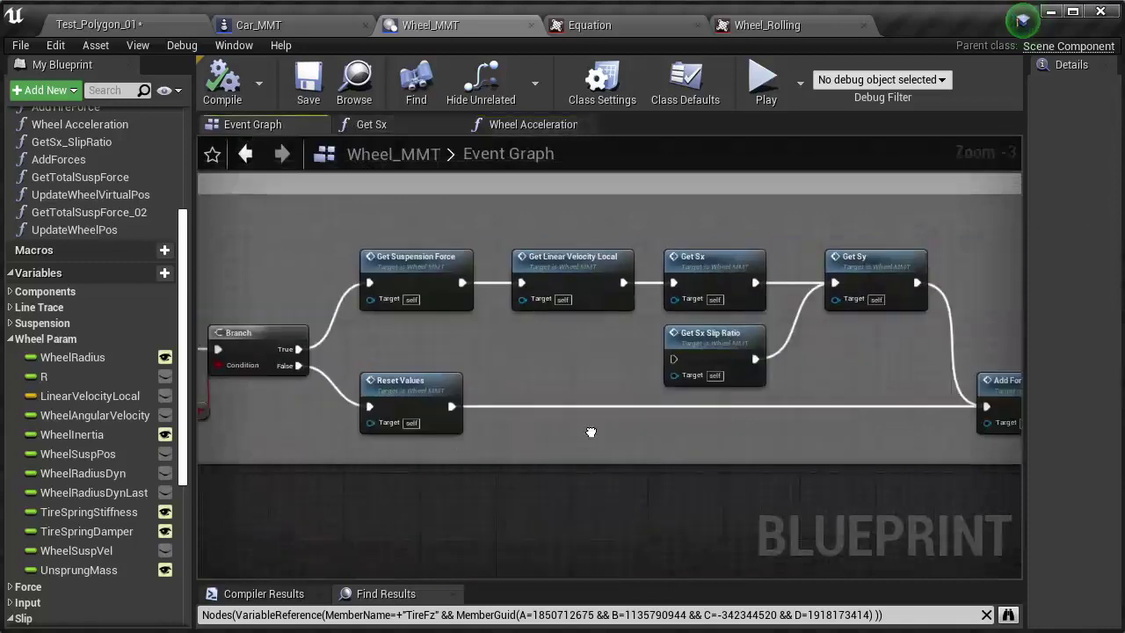
scroll(598, 258, "up", 3)
double_click(577, 258)
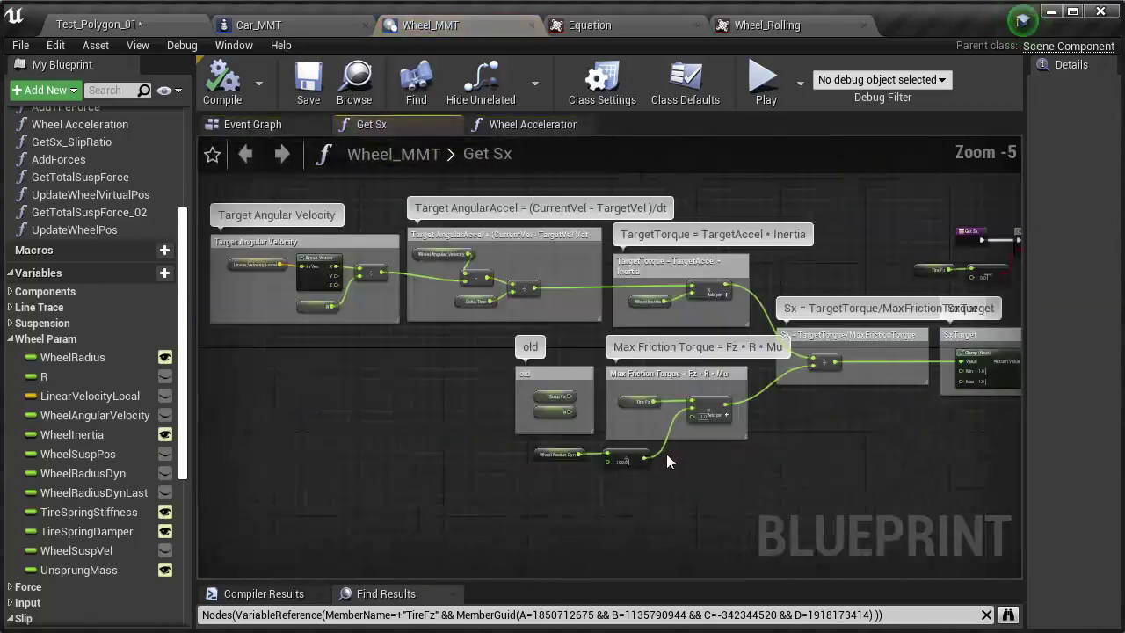
Step: Add a Safe Divide fed by the torque products and route its result into the Clamp
scroll(666, 453, "down", 2)
mouse_move(548, 406)
right_mouse_down()
mouse_move(528, 369)
mouse_move(580, 335)
right_mouse_up()
scroll(567, 322, "up", 5)
right_click_drag(263, 352, 656, 257)
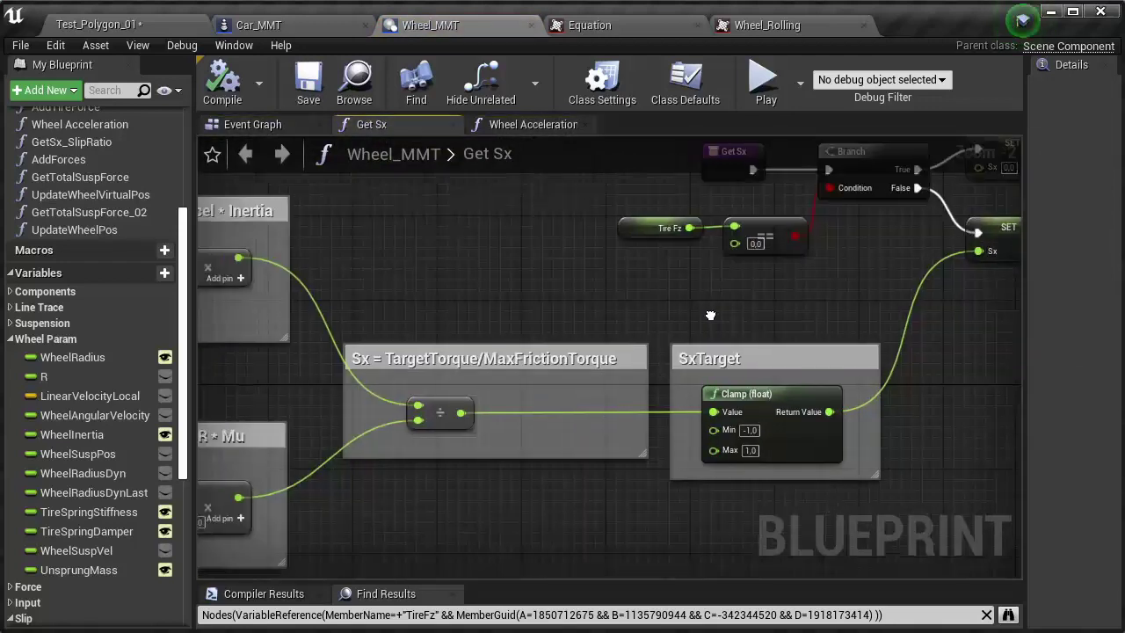
right_click(514, 486)
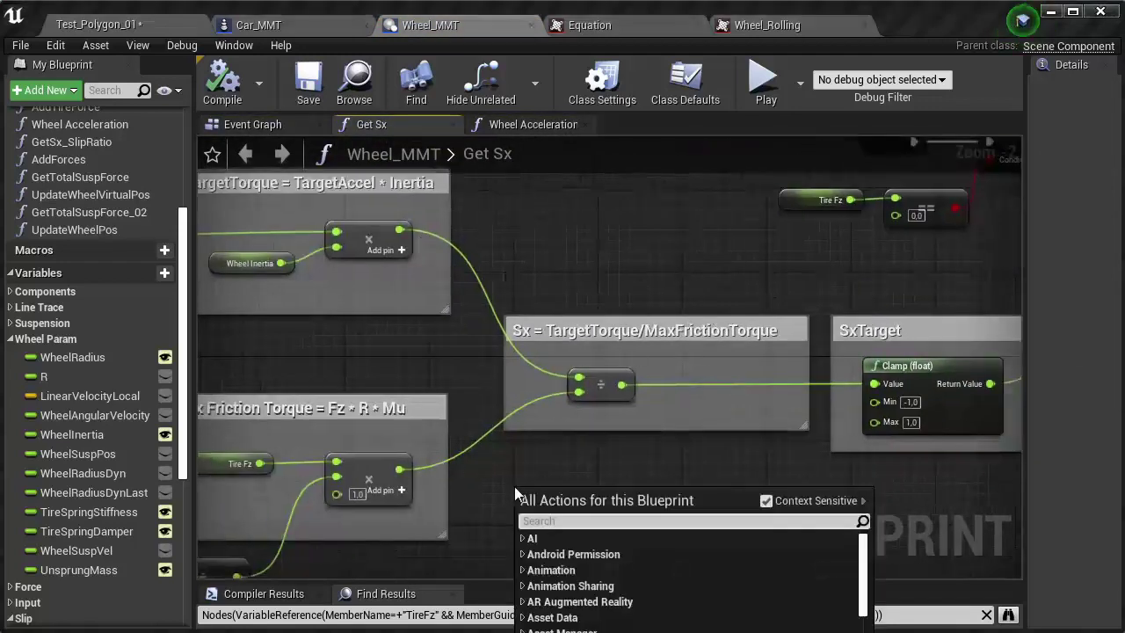
type("safe div")
key("Escape")
left_click_drag(571, 492, 573, 240)
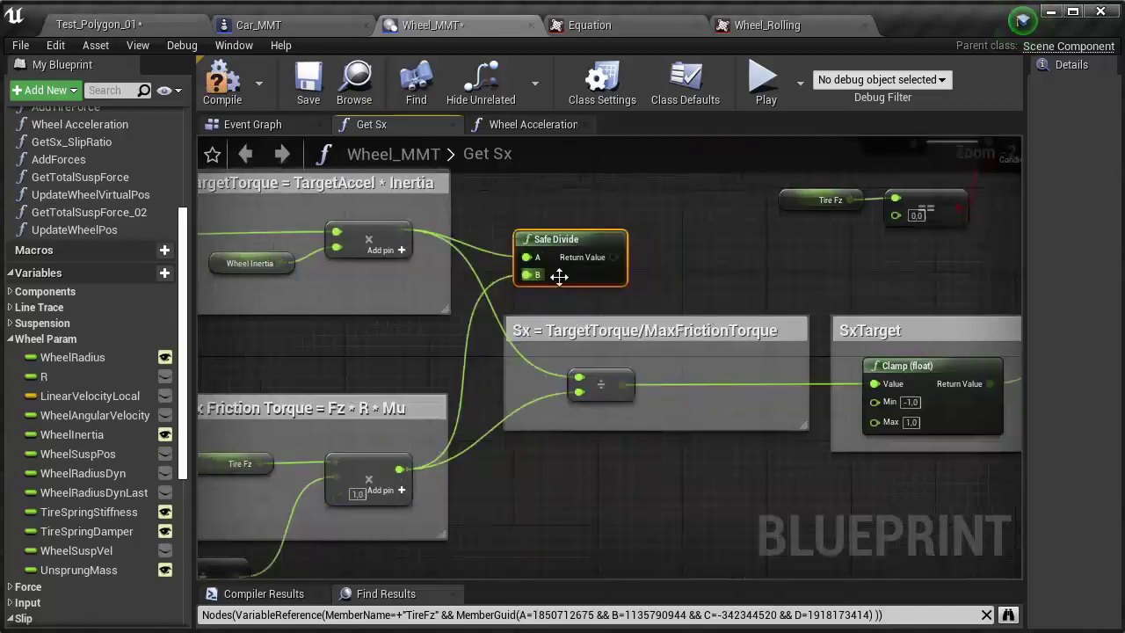
left_click_drag(400, 468, 525, 275)
left_click_drag(613, 257, 874, 384)
Step: Delete the old divide node, its comment and the SxTarget comment box
left_click_drag(538, 458, 634, 354)
key("Delete")
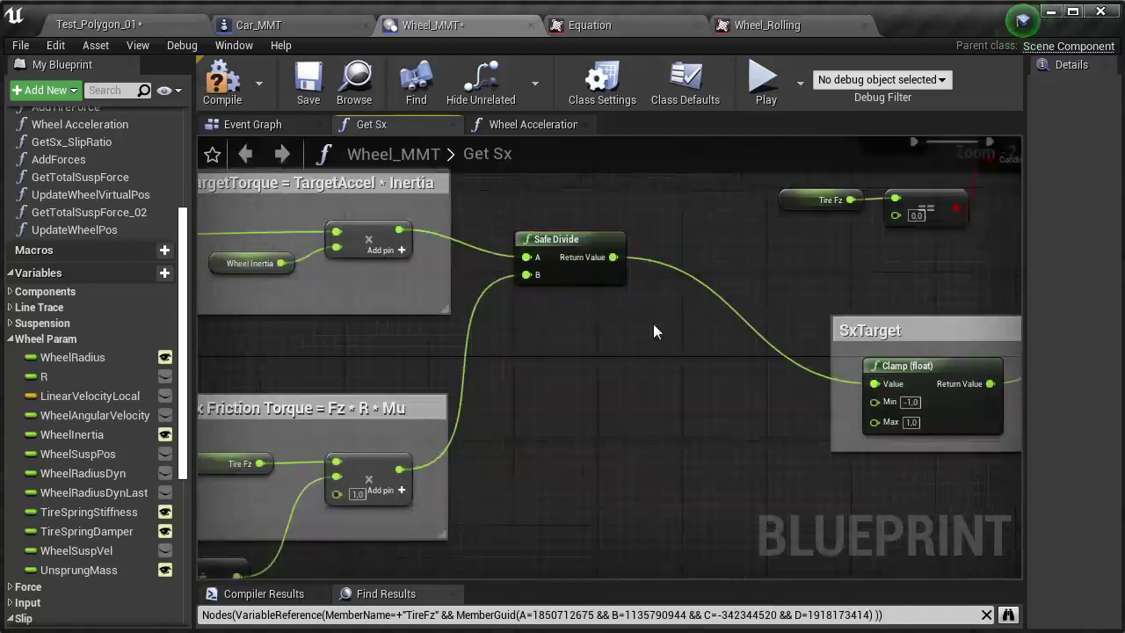
left_click_drag(585, 235, 575, 352)
left_click_drag(916, 338, 716, 328)
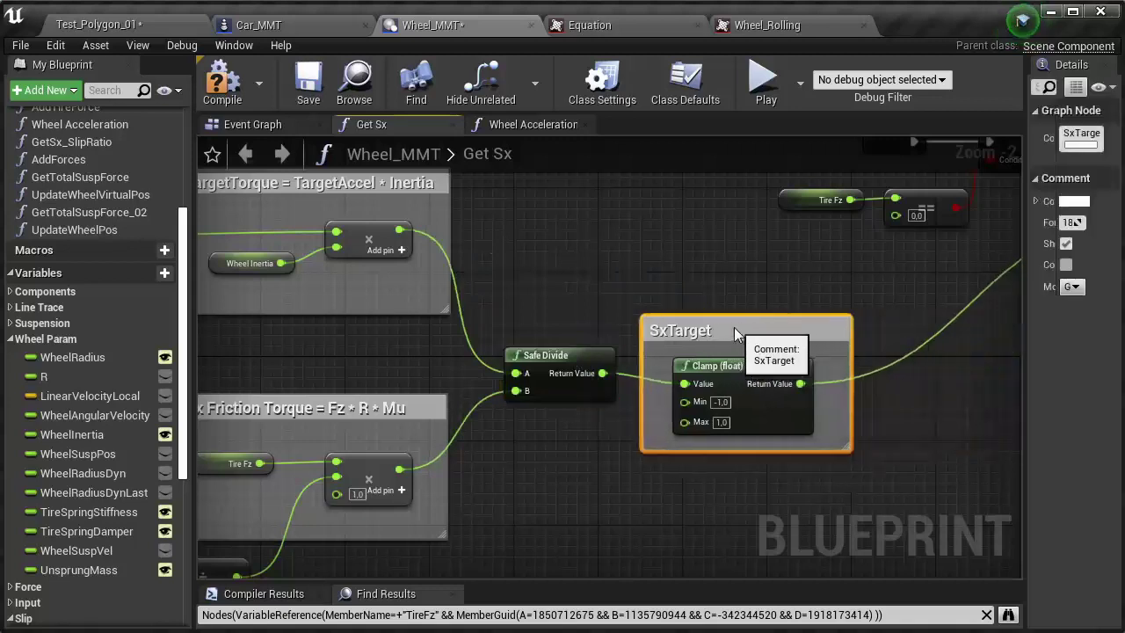
key("Delete")
Step: Remove the Branch with the Tire Fz check and wire Get Sx directly to SET Sx
right_click_drag(778, 365, 486, 476)
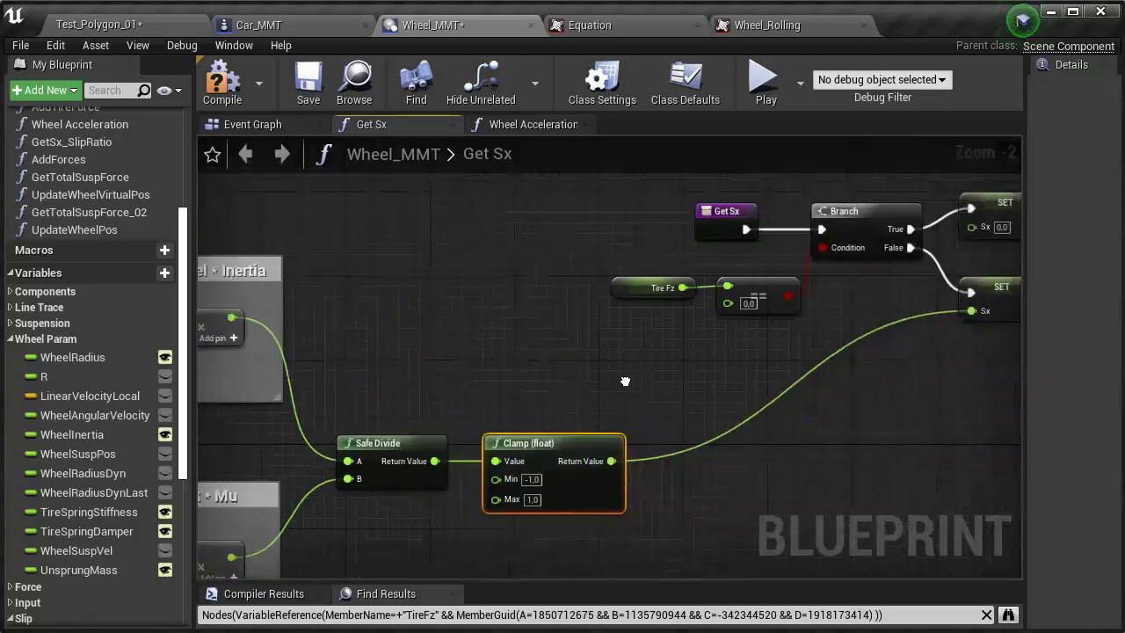
left_click_drag(677, 195, 861, 297)
key("Delete")
key("Delete")
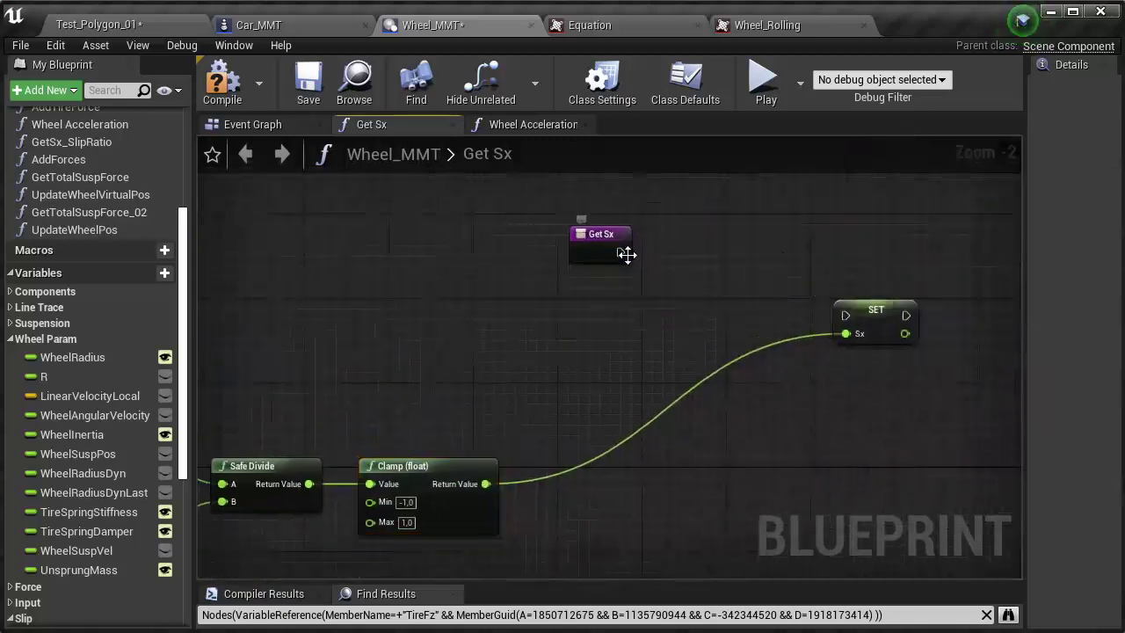
mouse_move(620, 252)
left_mouse_down()
mouse_move(845, 314)
mouse_move(642, 457)
left_mouse_up()
left_click_drag(595, 238, 484, 380)
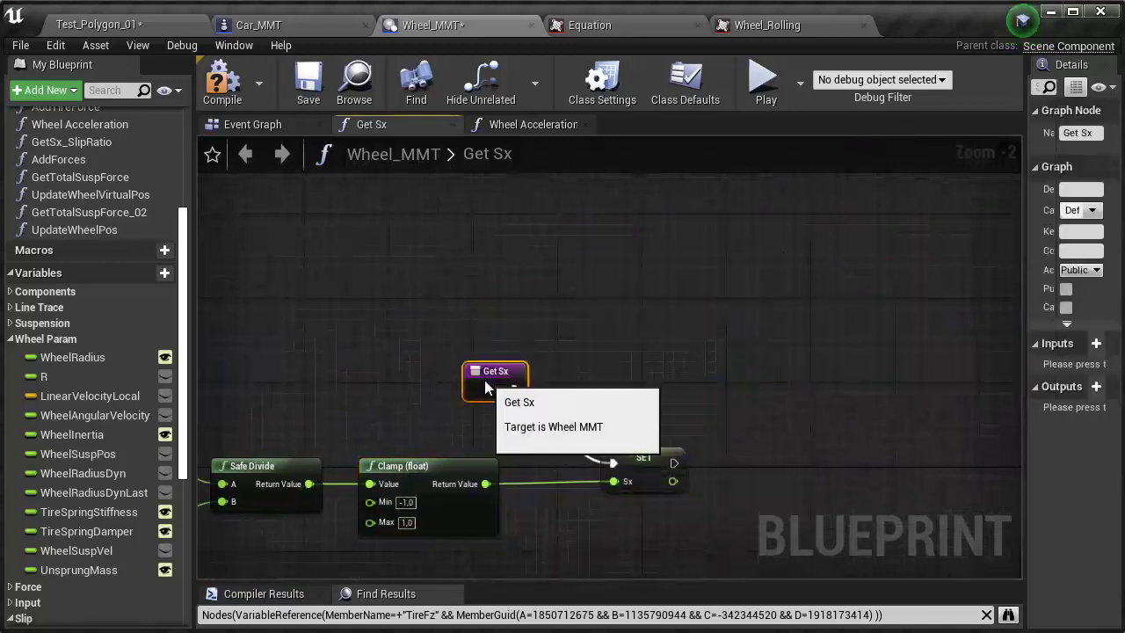
right_click_drag(484, 380, 658, 284)
scroll(491, 454, "down", 3)
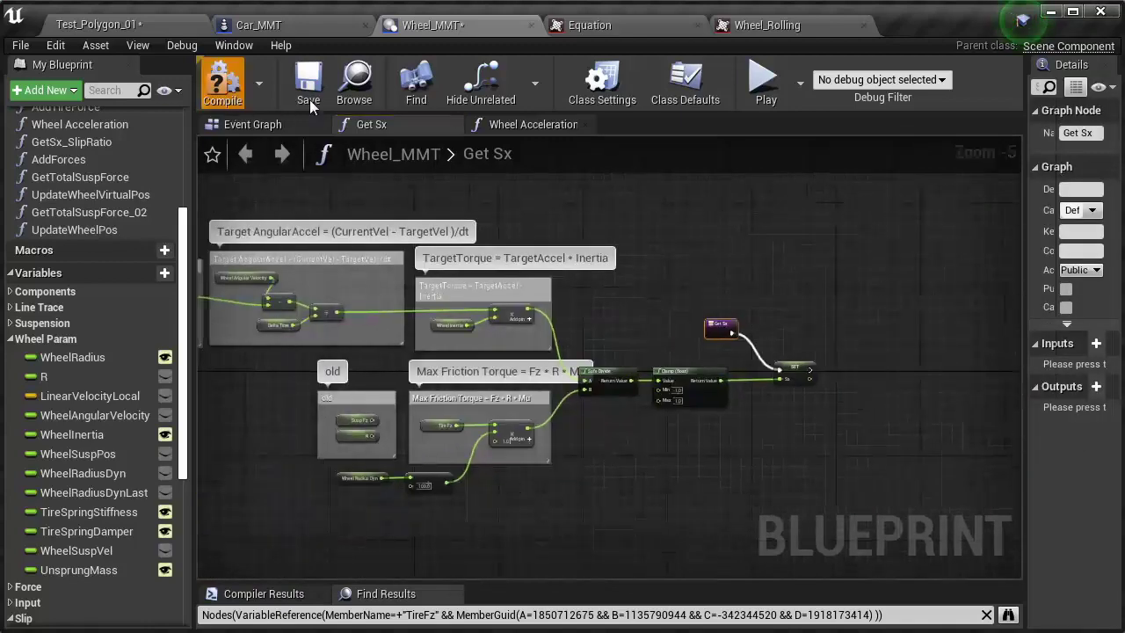
Step: Save Wheel_MMT via the File menu and switch to the Test_Polygon_01 level
left_click(20, 45)
left_click(68, 143)
left_click(143, 24)
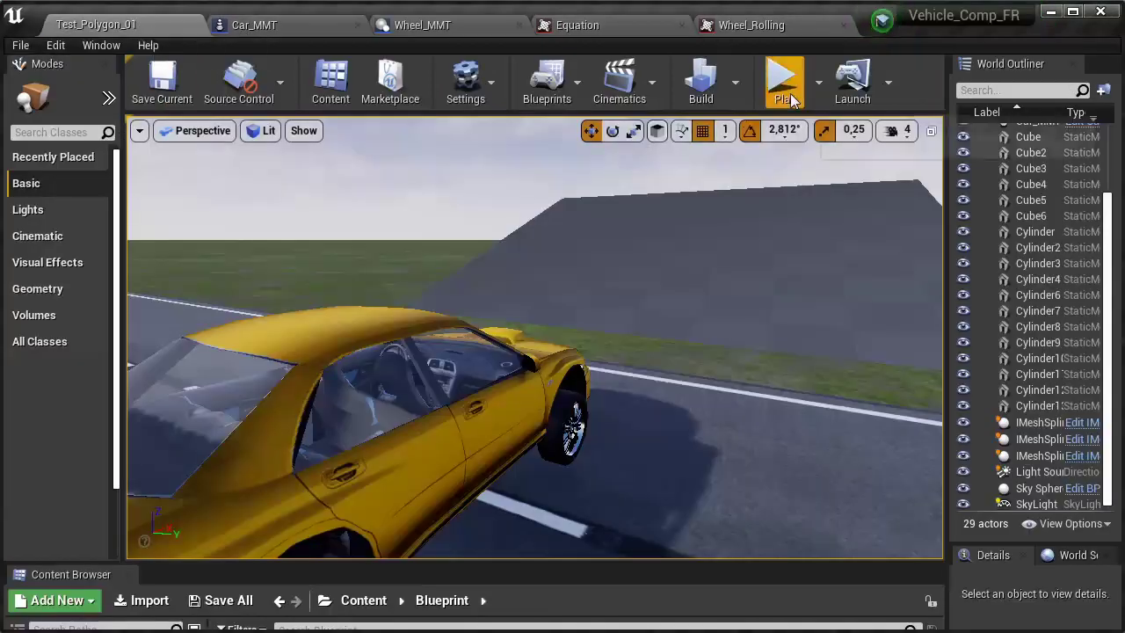
Step: Test-drive the car backward and forward, then stop play and return to Wheel_MMT
left_click(791, 99)
left_click(674, 303)
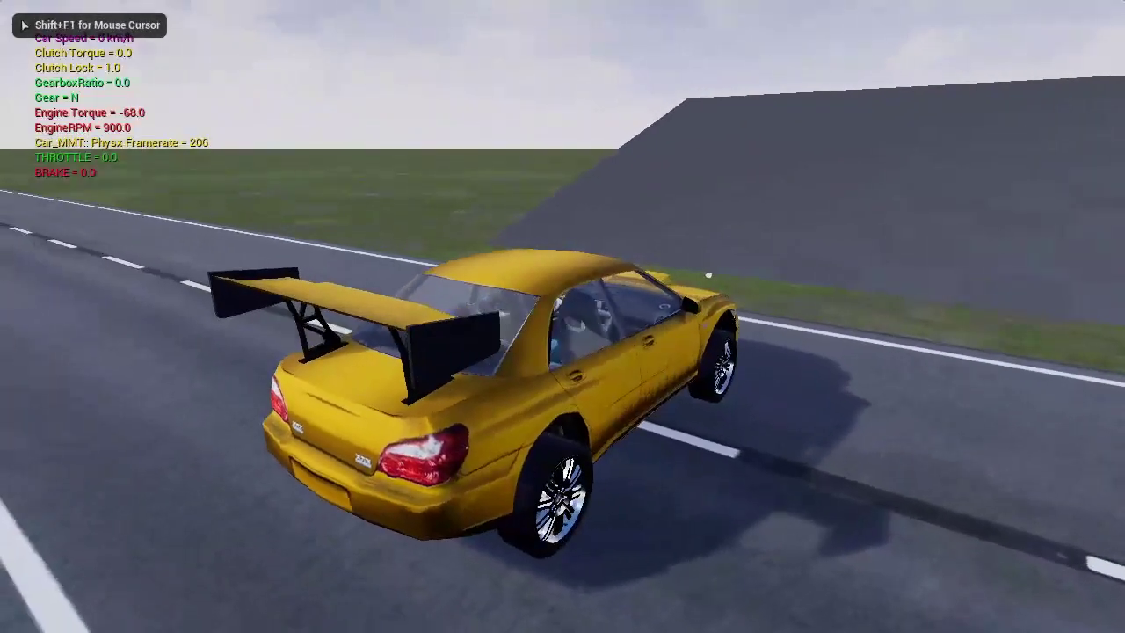
key("s")
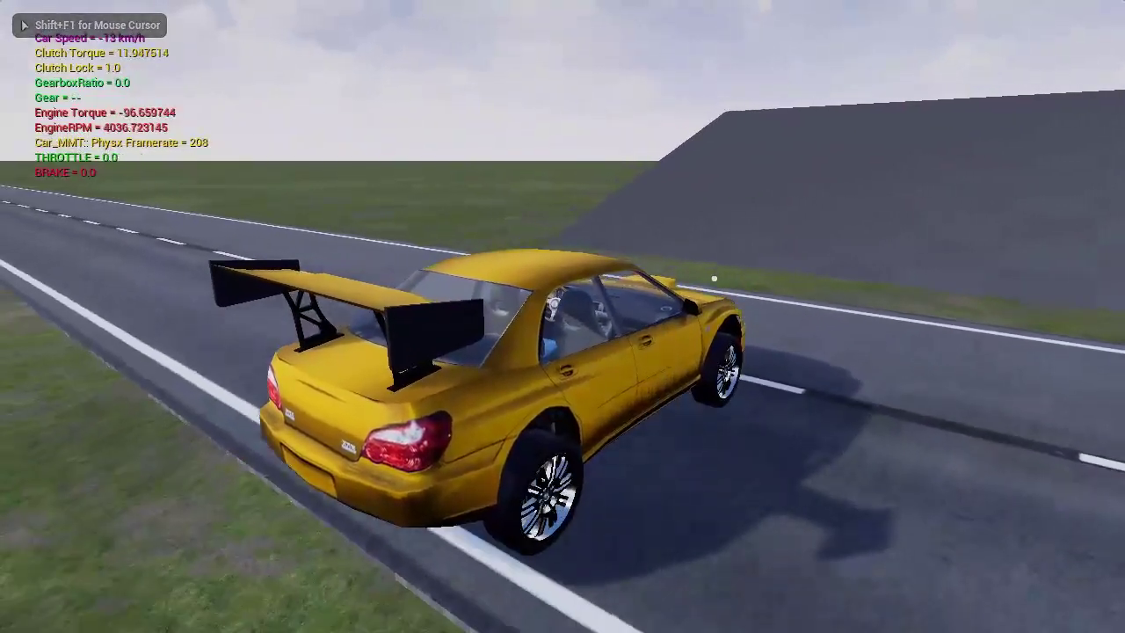
key("w")
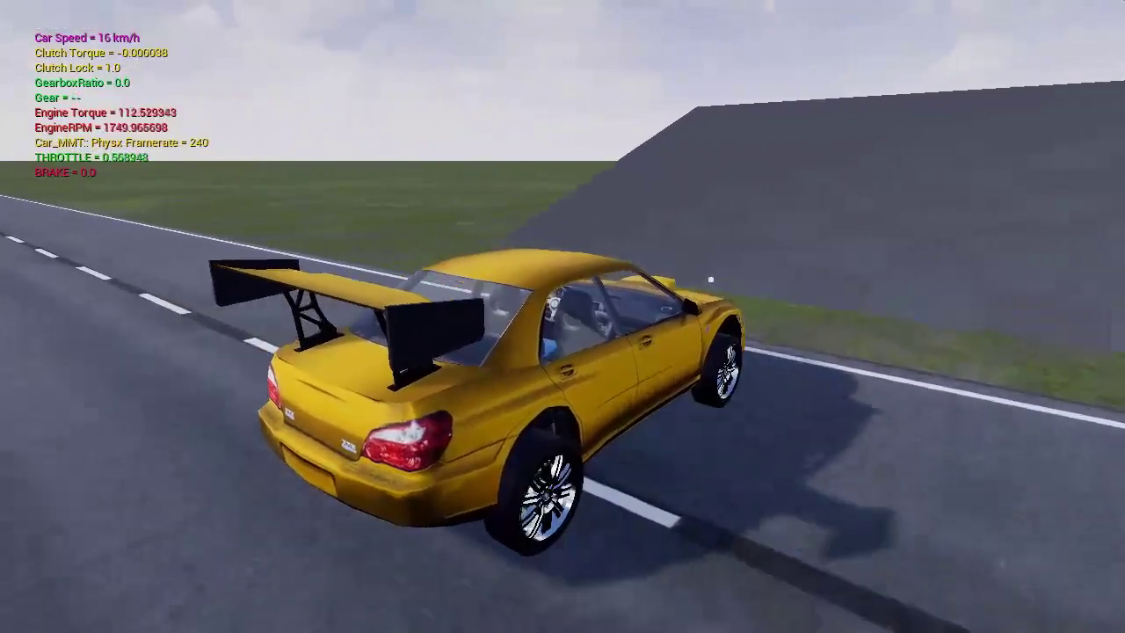
key("s")
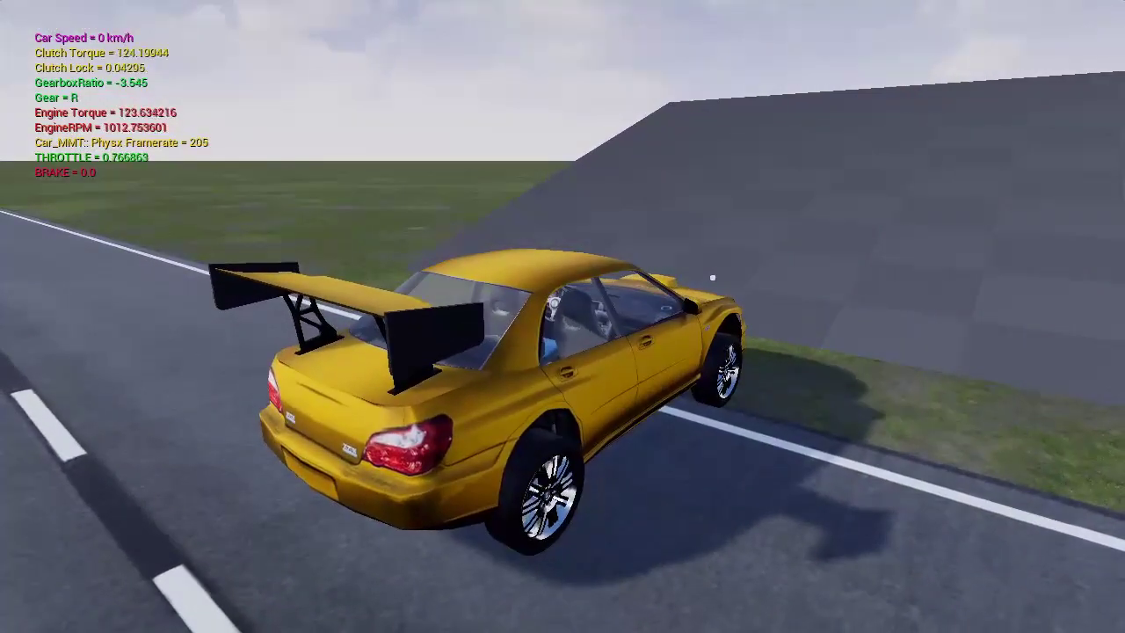
key("Escape")
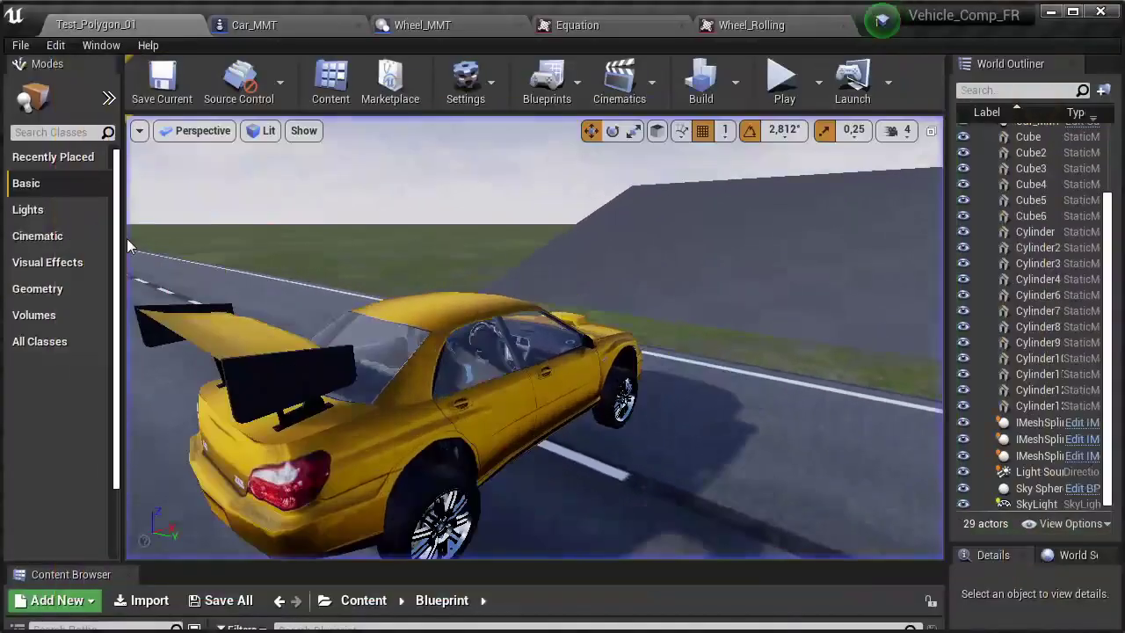
left_click(422, 25)
Step: Move SET Sx up-right and wrap the first Clamp in a comment titled 'SxMax'
scroll(545, 290, "up", 3)
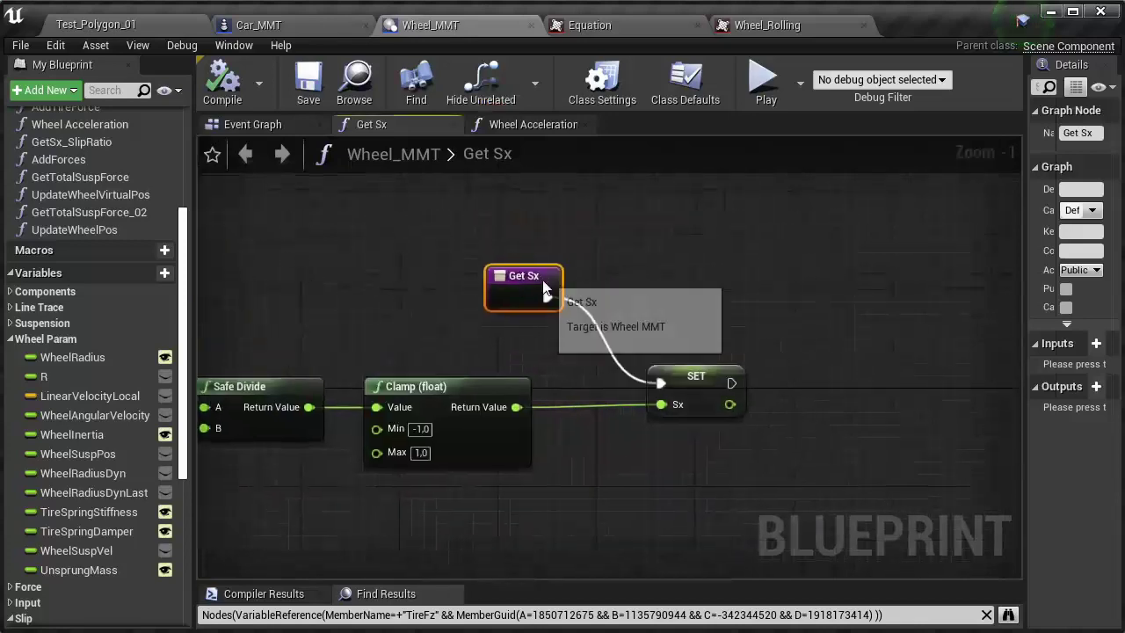
left_click(694, 376)
left_click_drag(694, 376, 835, 238)
scroll(728, 334, "down", 4)
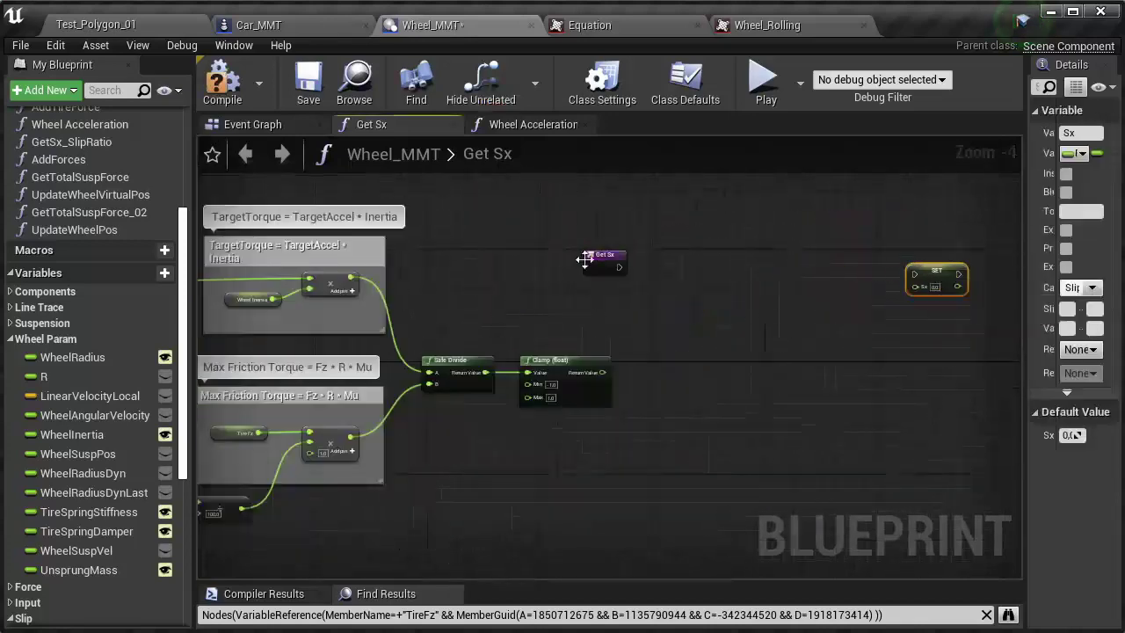
scroll(526, 408, "up", 3)
left_click_drag(683, 248, 498, 441)
type("cSxM")
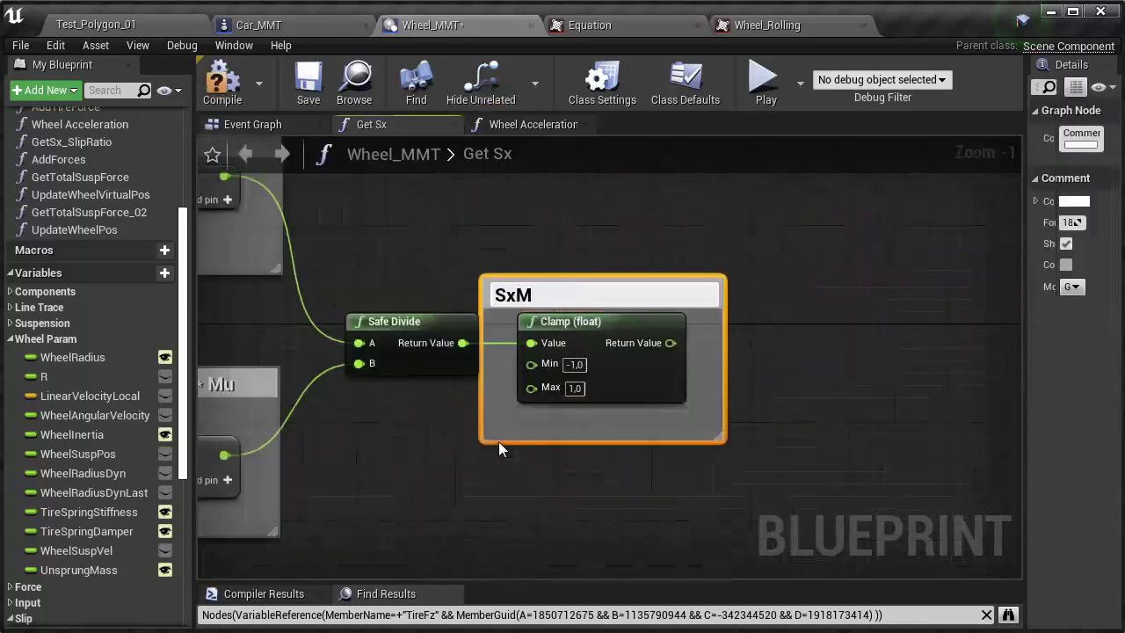
type("ax")
key("Return")
left_click_drag(595, 279, 632, 273)
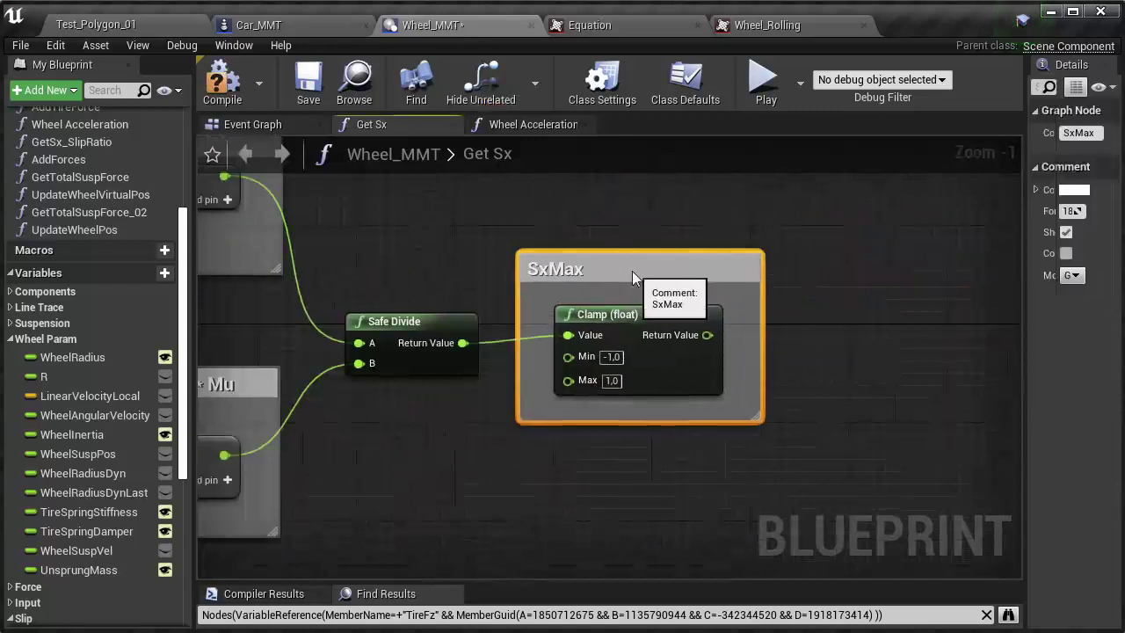
scroll(615, 316, "down", 2)
left_click(600, 369)
Step: Add an Sx getter feeding a new Add node and position them
left_click(44, 339)
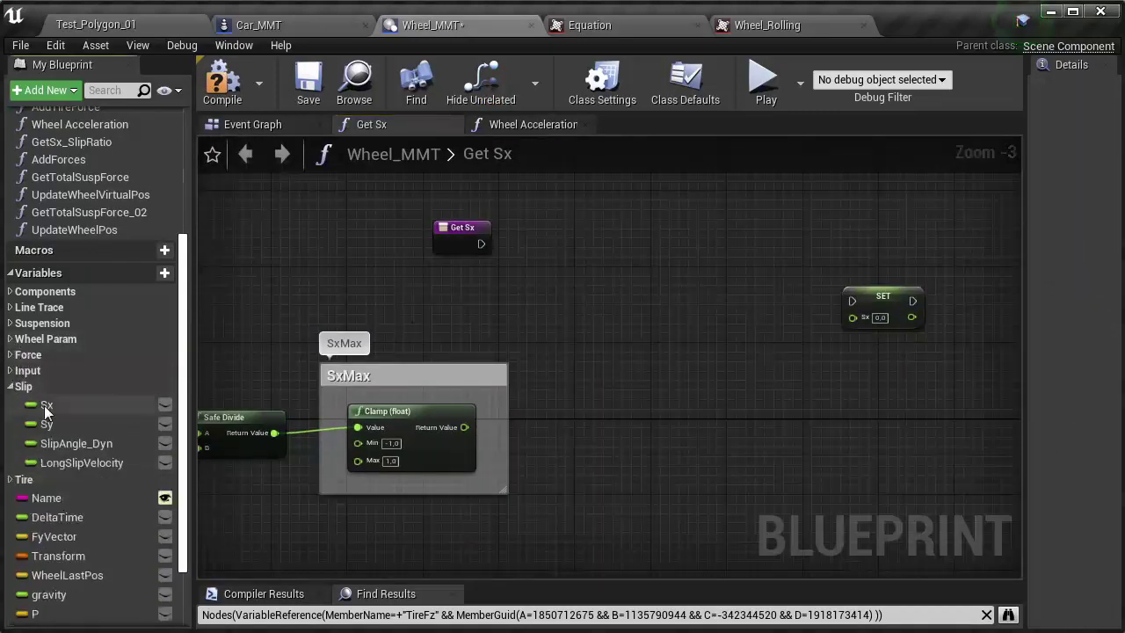
left_click_drag(47, 404, 540, 330, "ctrl")
scroll(539, 331, "up", 3)
type("+")
left_click_drag(619, 292, 772, 365)
key("Return")
right_click_drag(800, 326, 600, 326)
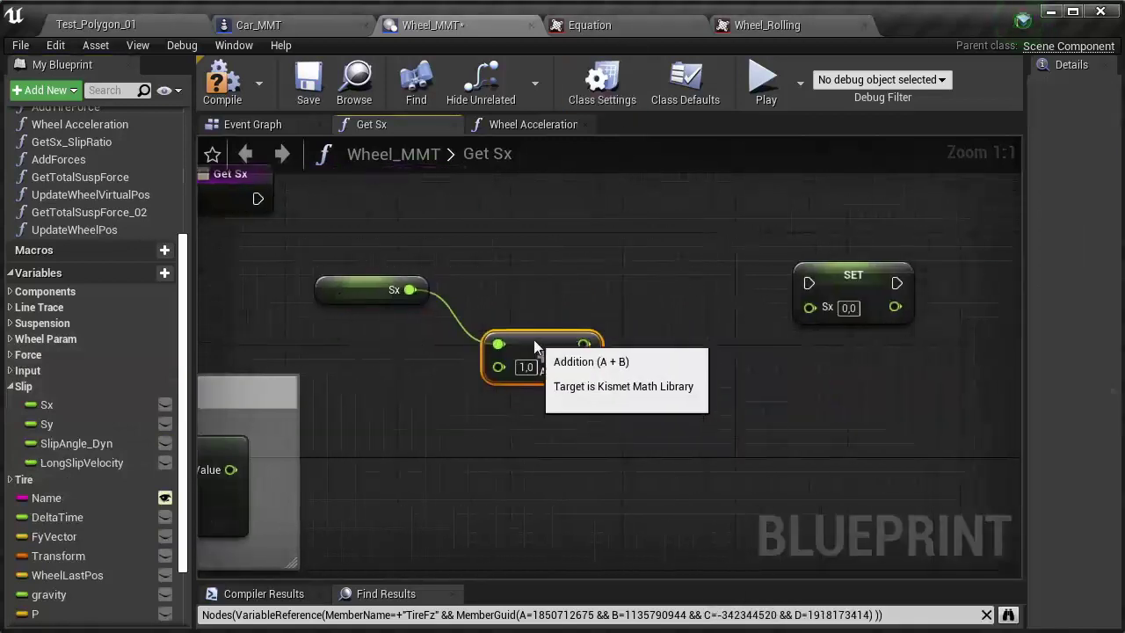
right_click_drag(533, 339, 576, 303)
left_click_drag(567, 347, 653, 277)
left_click_drag(380, 259, 419, 232)
left_click_drag(650, 280, 651, 308)
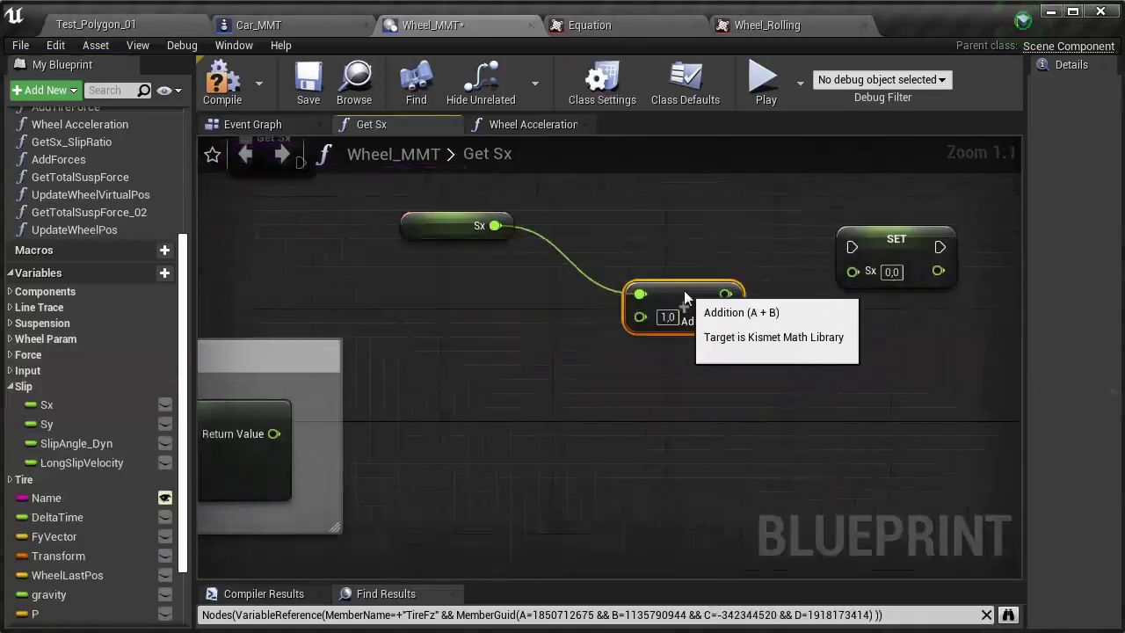
right_click_drag(660, 259, 931, 227)
Step: Subtract Sx from the SxMax clamp result and feed the difference into a Multiply node
left_click_drag(544, 401, 768, 409)
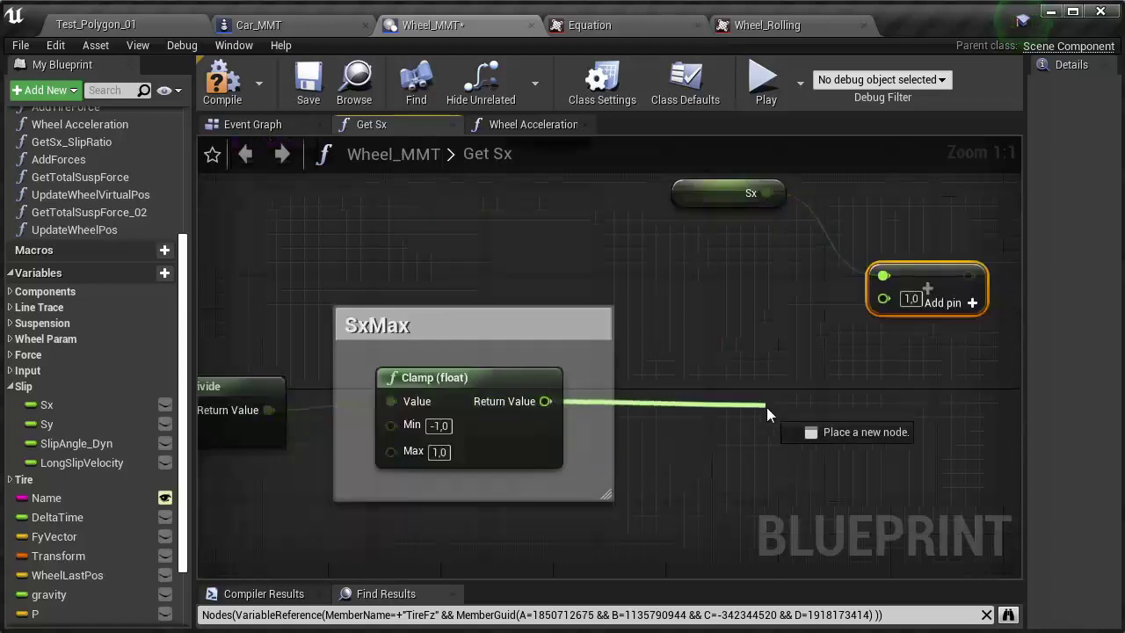
type("*")
key("Return")
left_click_drag(665, 225, 799, 401)
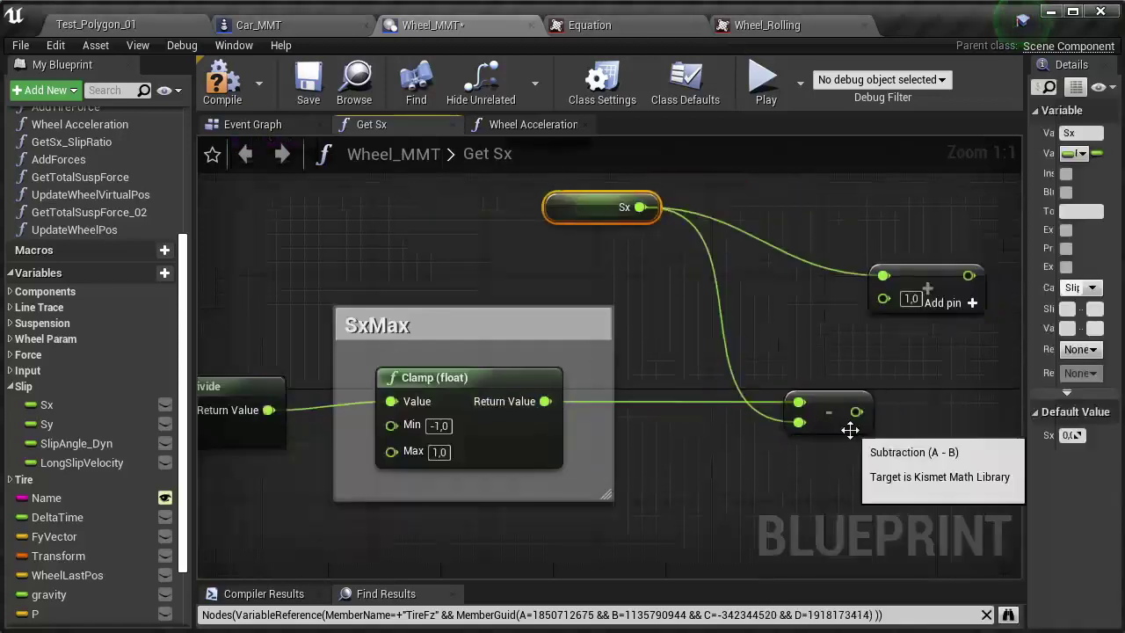
right_click_drag(769, 425, 650, 360)
left_click_drag(604, 371, 710, 395)
type("*")
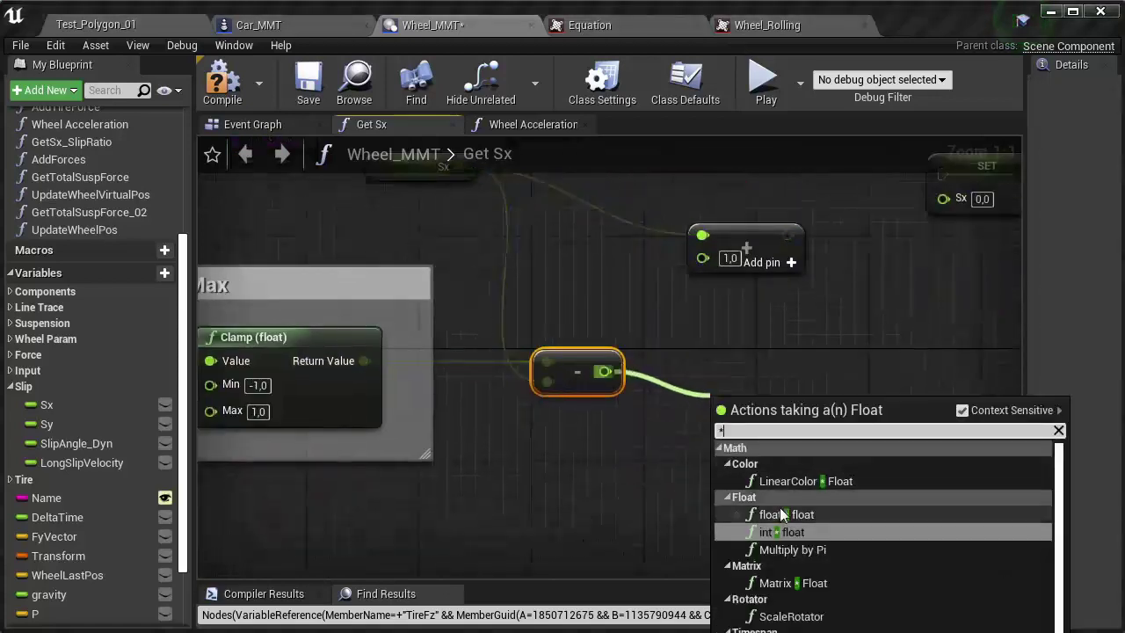
key("Return")
right_click_drag(761, 376, 603, 416)
Step: Add a Clamp node after the Multiply and wire its result into the Add node
left_click_drag(602, 416, 669, 428)
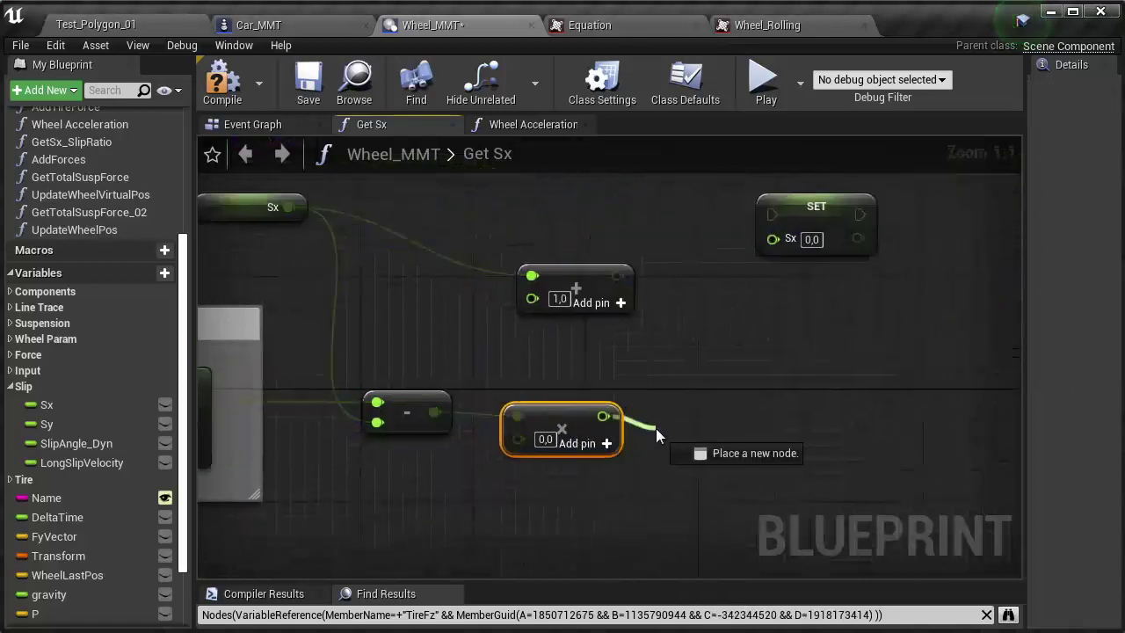
type("clamp")
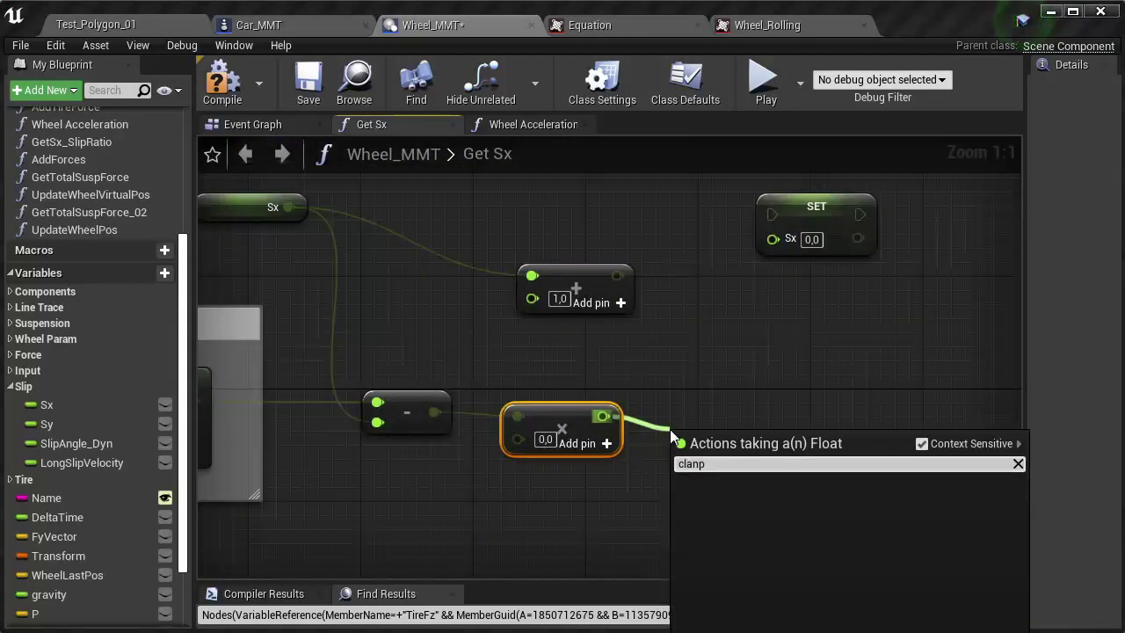
left_click(746, 512)
right_click_drag(748, 413, 672, 412)
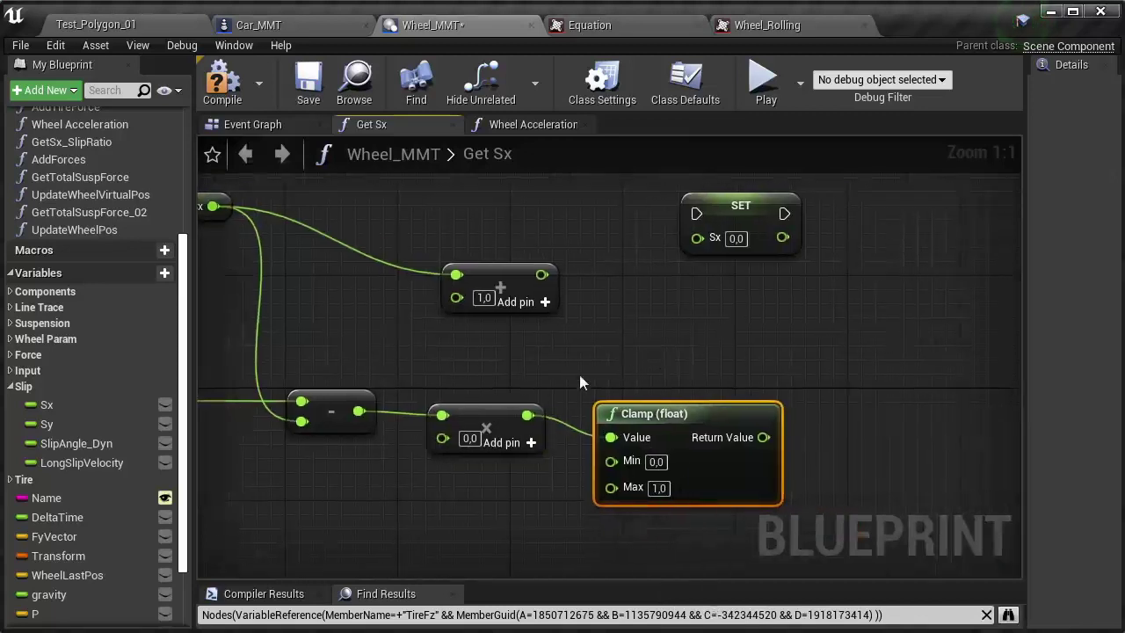
mouse_move(748, 436)
left_mouse_down()
mouse_move(667, 360)
mouse_move(456, 297)
mouse_move(595, 264)
left_mouse_up()
scroll(685, 336, "down", 2)
Step: Wire the function entry's execution into SET Sx and arrange the new nodes
left_click_drag(310, 219, 745, 209)
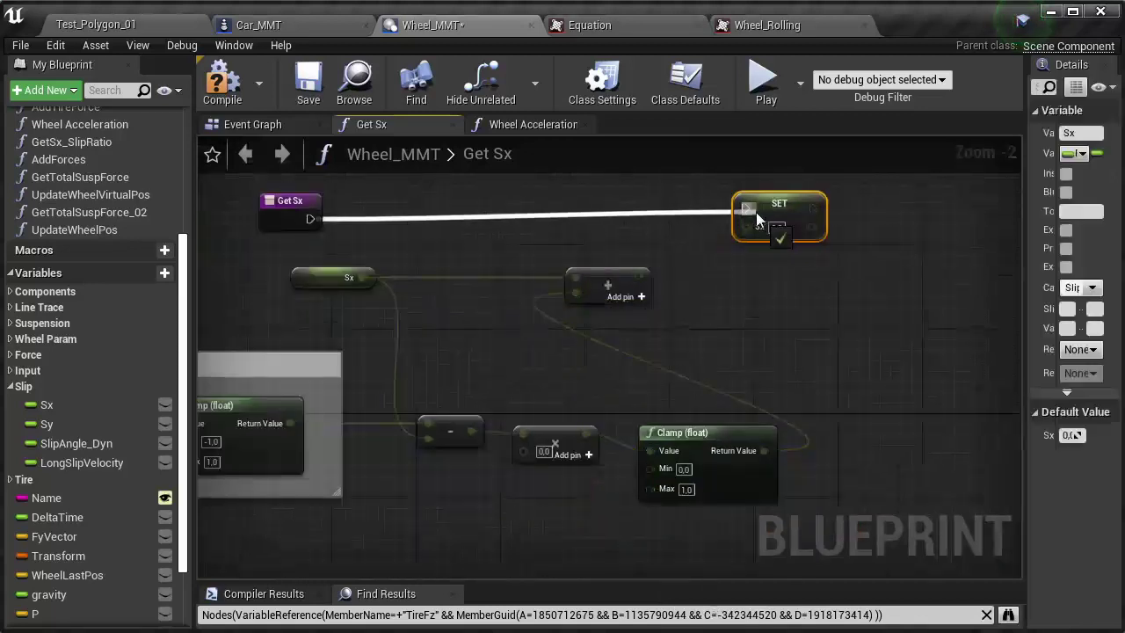
right_click_drag(615, 396, 652, 451)
left_click_drag(327, 256, 603, 226)
right_click_drag(851, 284, 743, 327)
left_click_drag(655, 310, 835, 309)
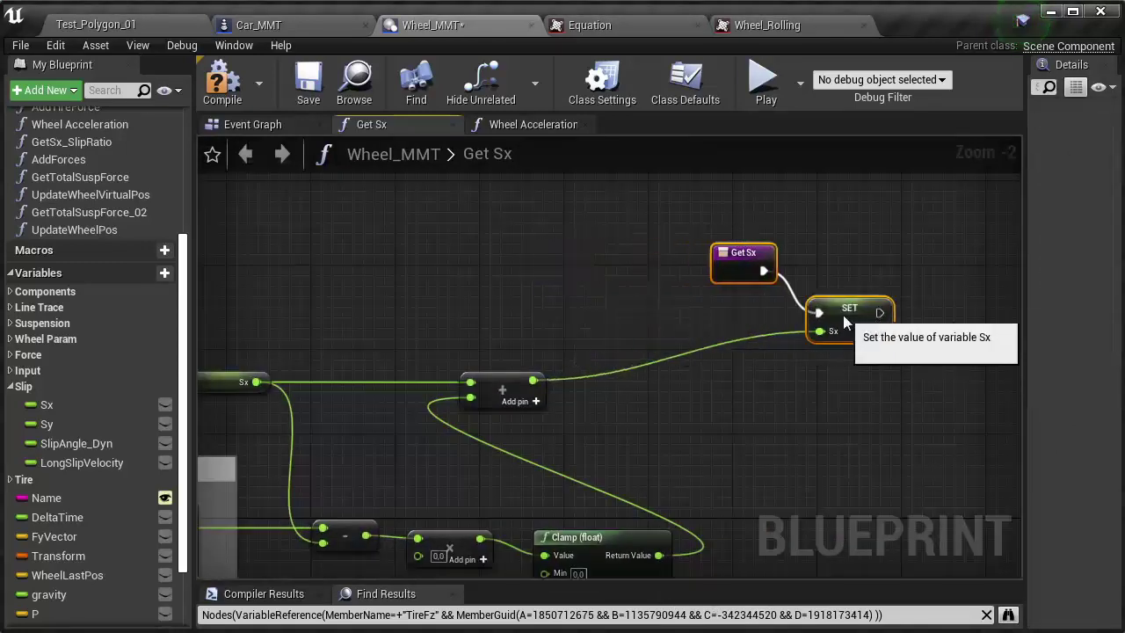
left_click_drag(525, 382, 701, 383)
mouse_move(584, 522)
right_mouse_down()
mouse_move(640, 413)
mouse_move(524, 477)
right_mouse_up()
Step: Tidy the node layout and place a Long Slip Velocity getter below SxMax
left_click(513, 425)
left_click_drag(790, 277, 800, 330)
left_click(711, 388)
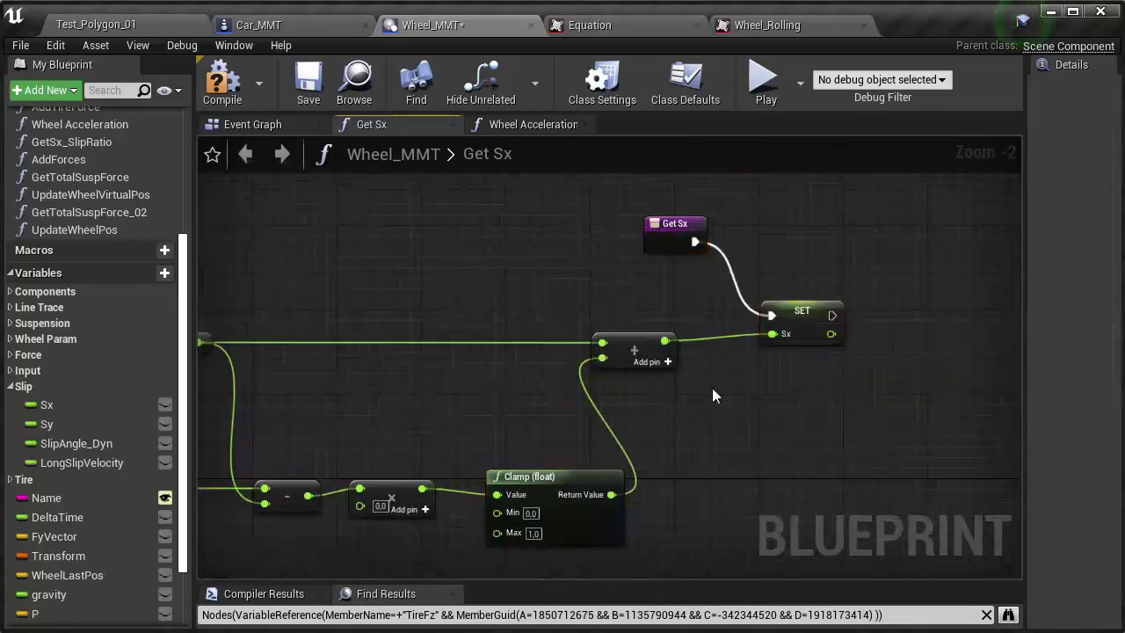
right_click_drag(504, 373, 657, 333)
right_click_drag(507, 388, 671, 278)
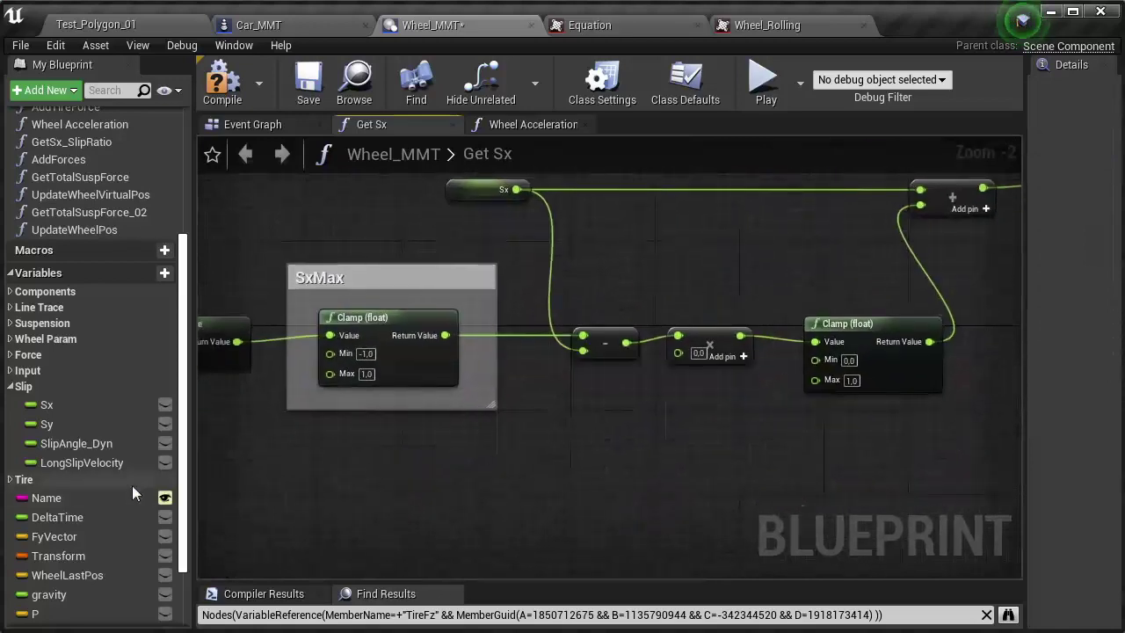
left_click_drag(82, 463, 357, 464)
Step: Pass Long Slip Velocity through a new ABS node into a float / float divide node
left_click(386, 478)
scroll(404, 479, "up", 2)
left_click_drag(460, 468, 569, 472)
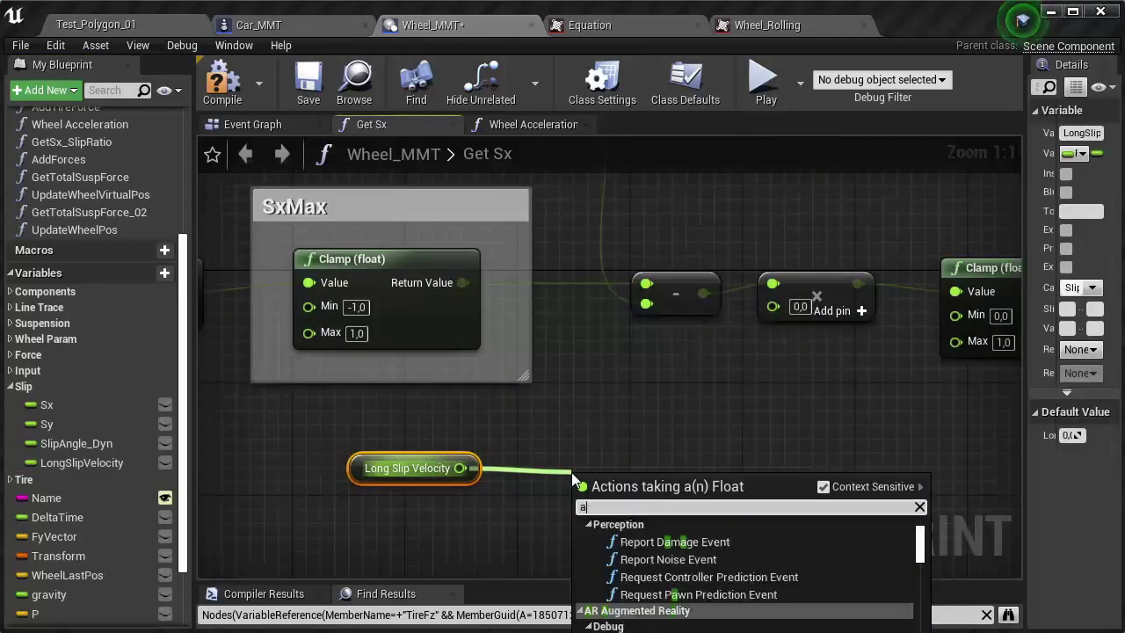
type("abs")
key("Return")
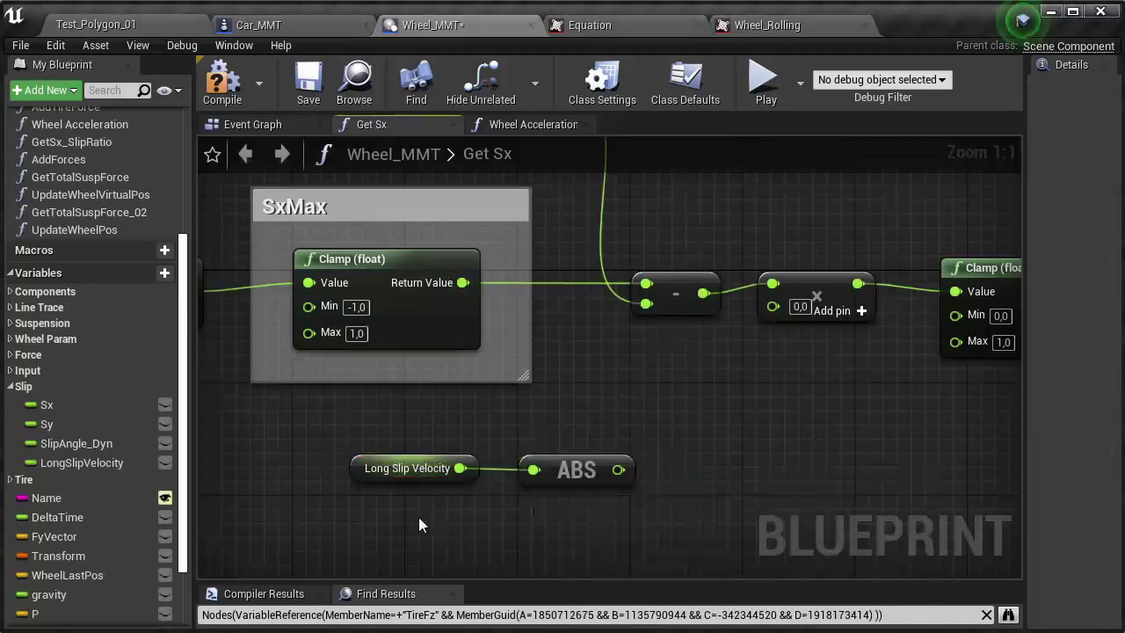
right_click_drag(418, 517, 336, 478)
left_click_drag(542, 430, 633, 432)
type("/")
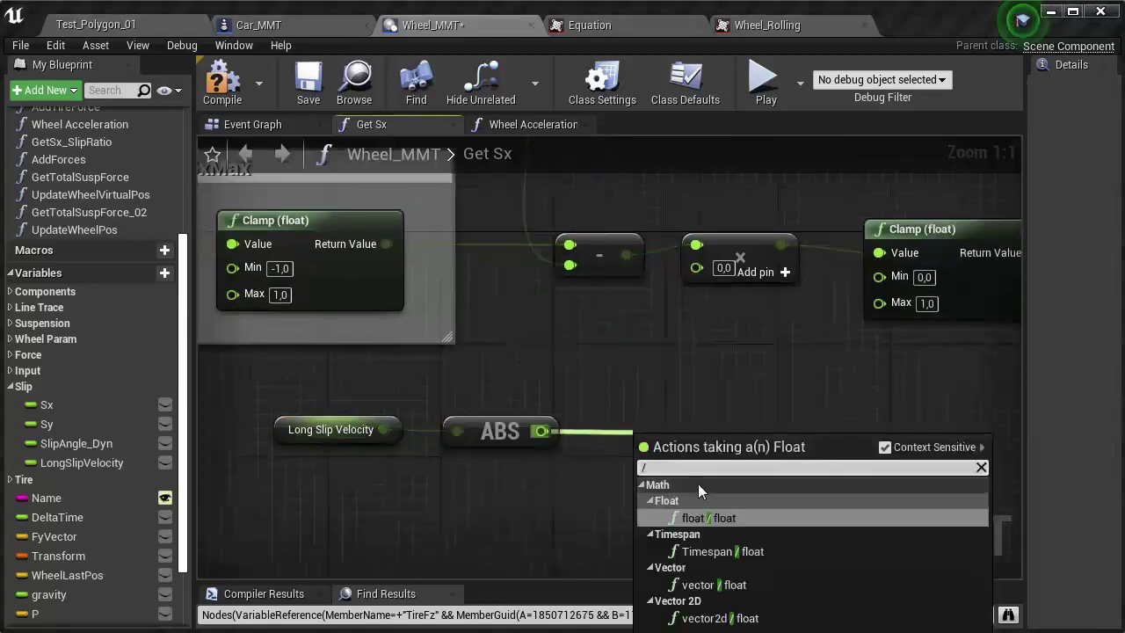
key("Return")
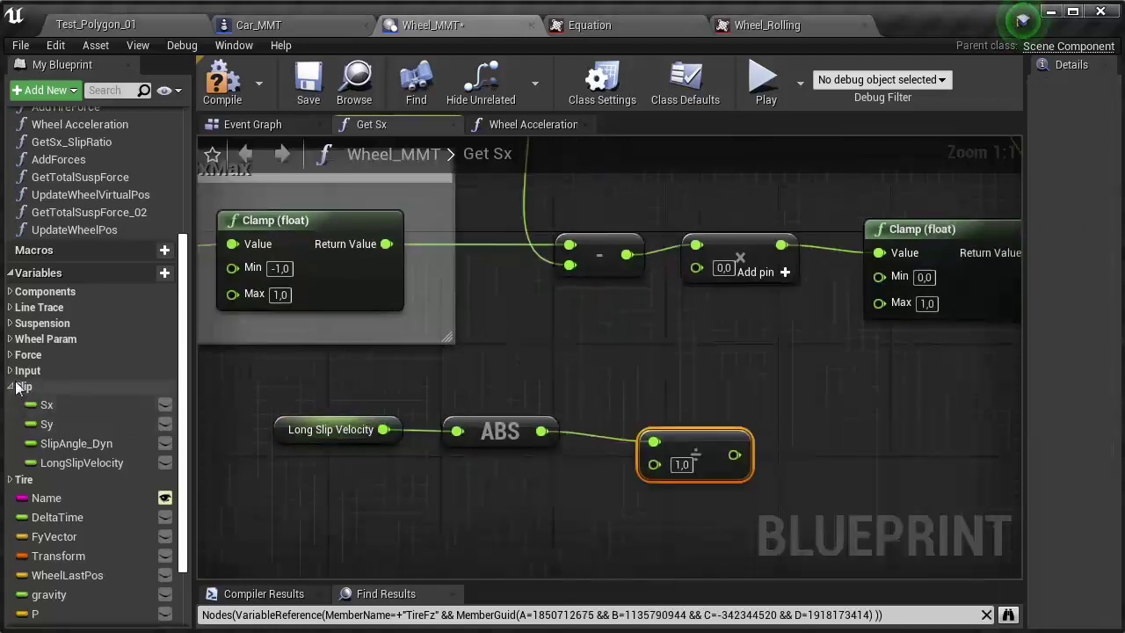
Step: Open Get Sy from the Event Graph and select its 'coeff' and 'important!!!' comment blocks
left_click(252, 124)
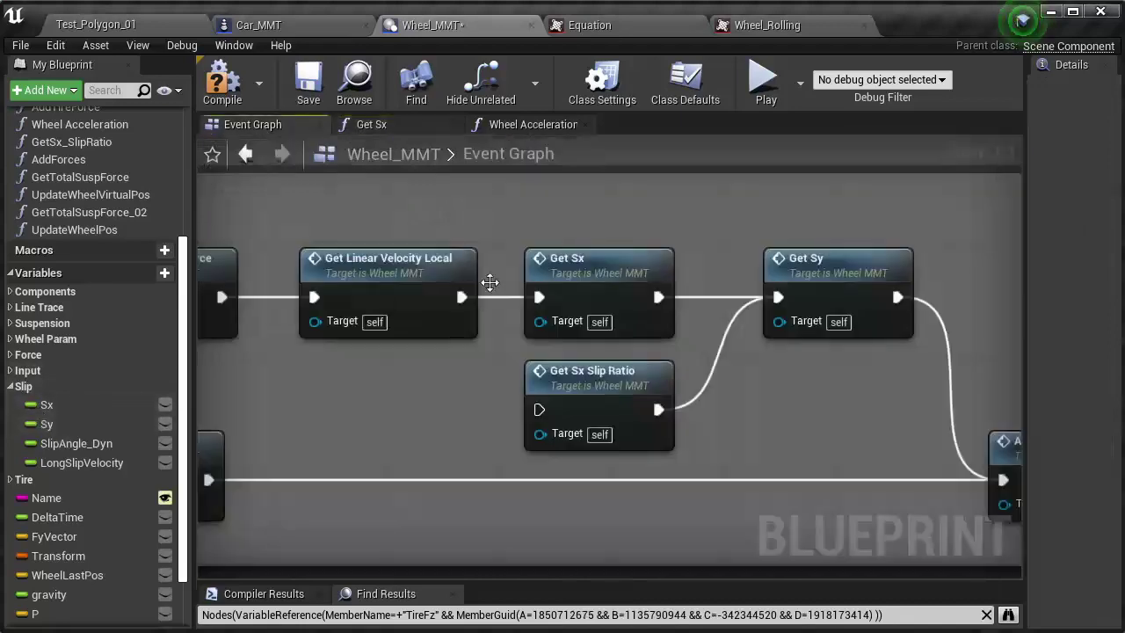
right_click_drag(737, 395, 597, 398)
double_click(648, 269)
scroll(625, 472, "up", 8)
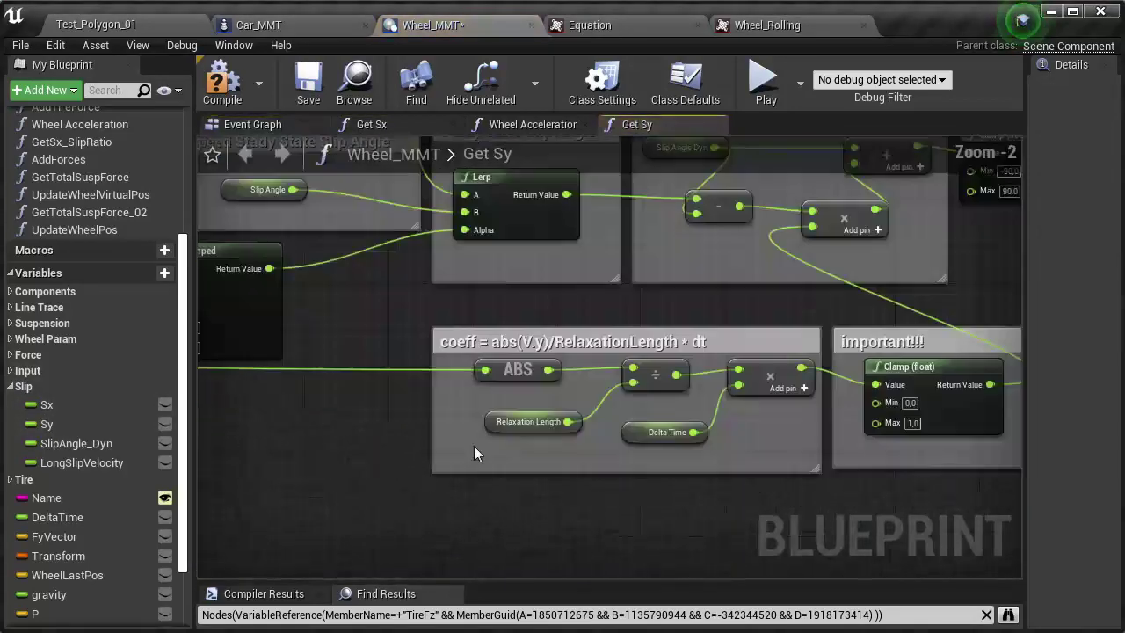
scroll(400, 413, "up", 2)
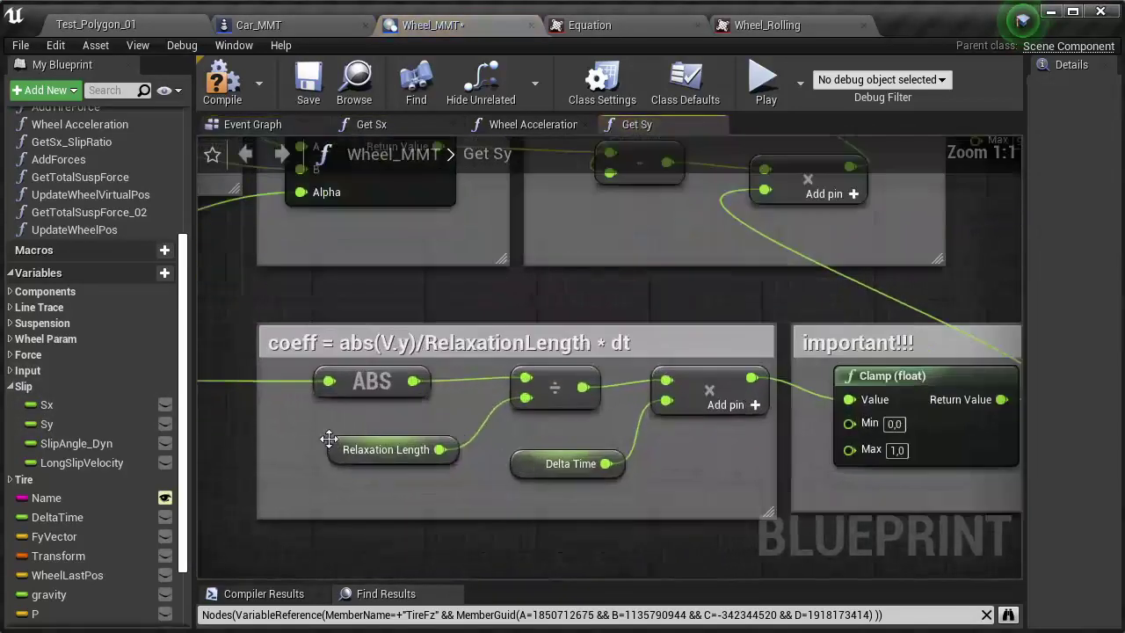
left_click(387, 449)
left_click_drag(1023, 514, 999, 514)
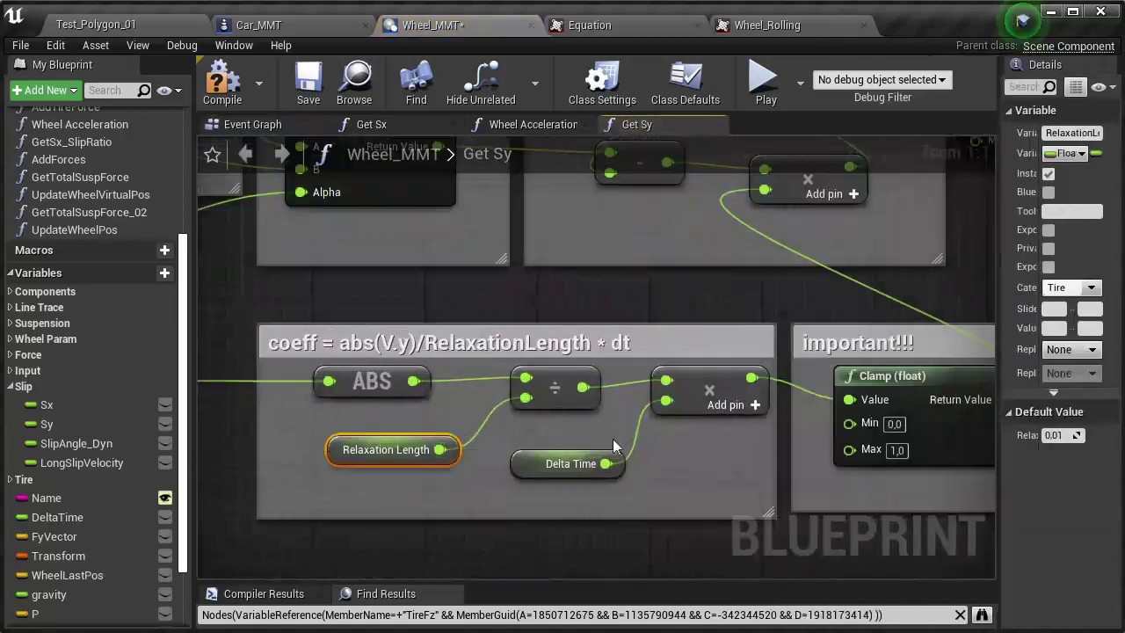
scroll(237, 450, "down", 2)
left_click_drag(237, 334, 889, 511)
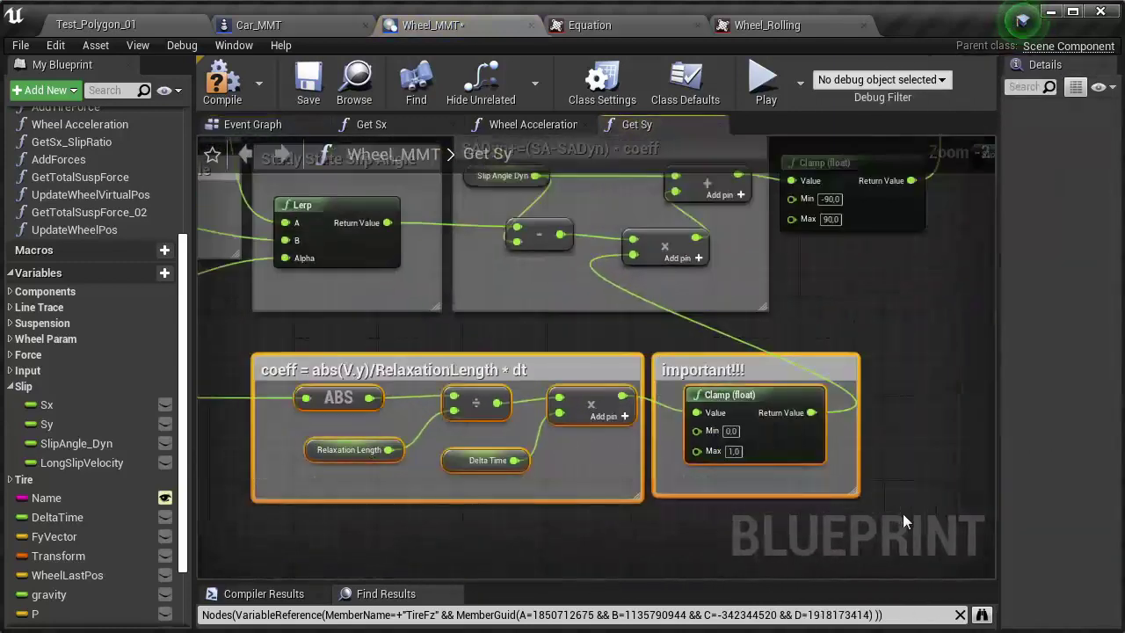
Step: Paste the copied comment blocks into the Get Sx graph
left_click(314, 28)
left_click(430, 24)
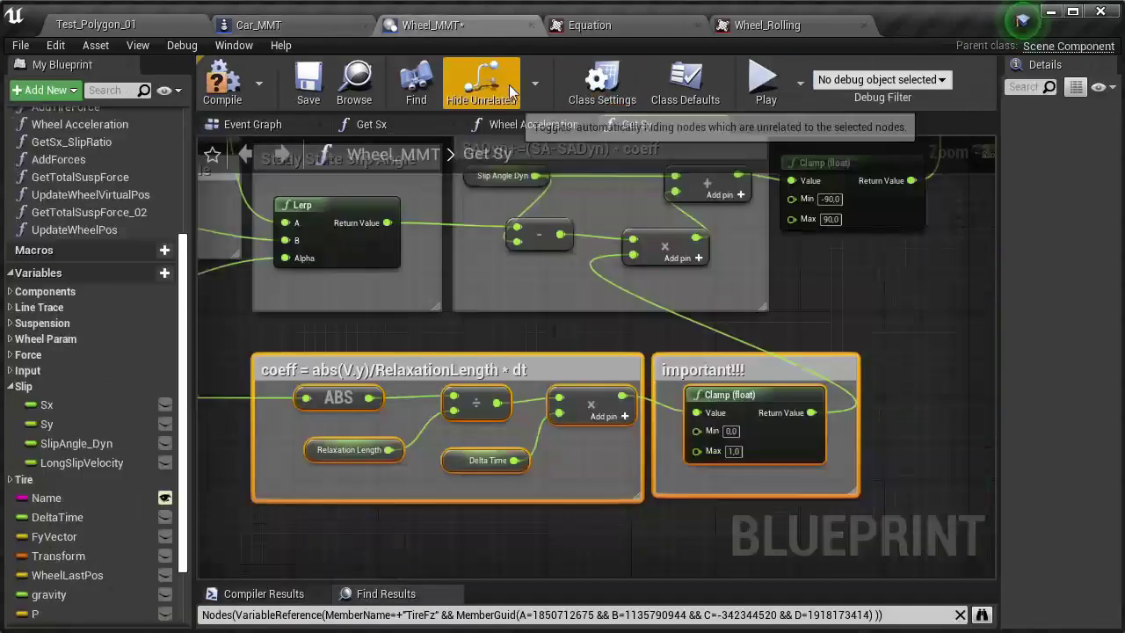
left_click(371, 124)
scroll(538, 363, "down", 3)
key("ctrl+v")
Step: Retitle the pasted coeff comment to 'abs(LongSlip)'
scroll(539, 363, "up", 4)
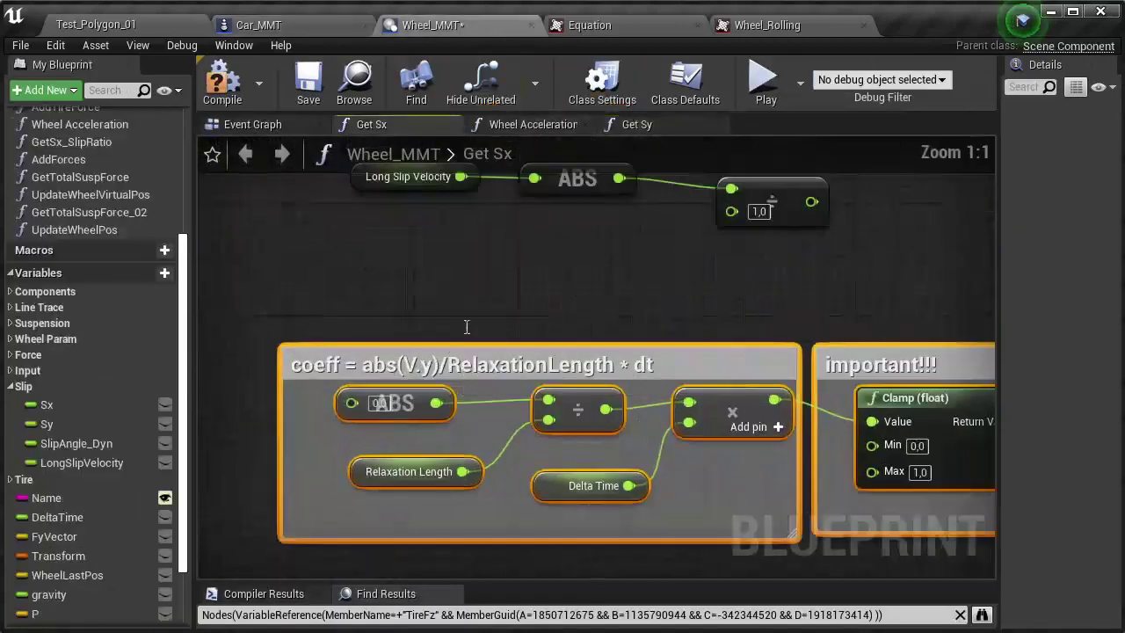
right_click_drag(522, 279, 503, 311)
double_click(407, 398)
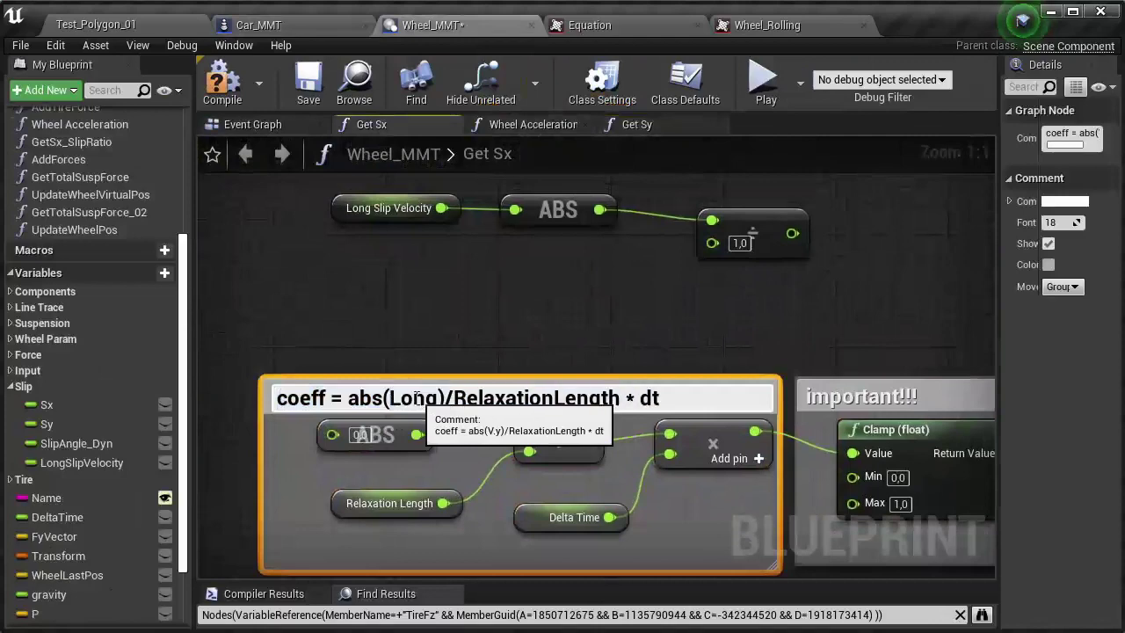
key("Return")
left_click(463, 321)
right_click_drag(740, 355, 635, 332)
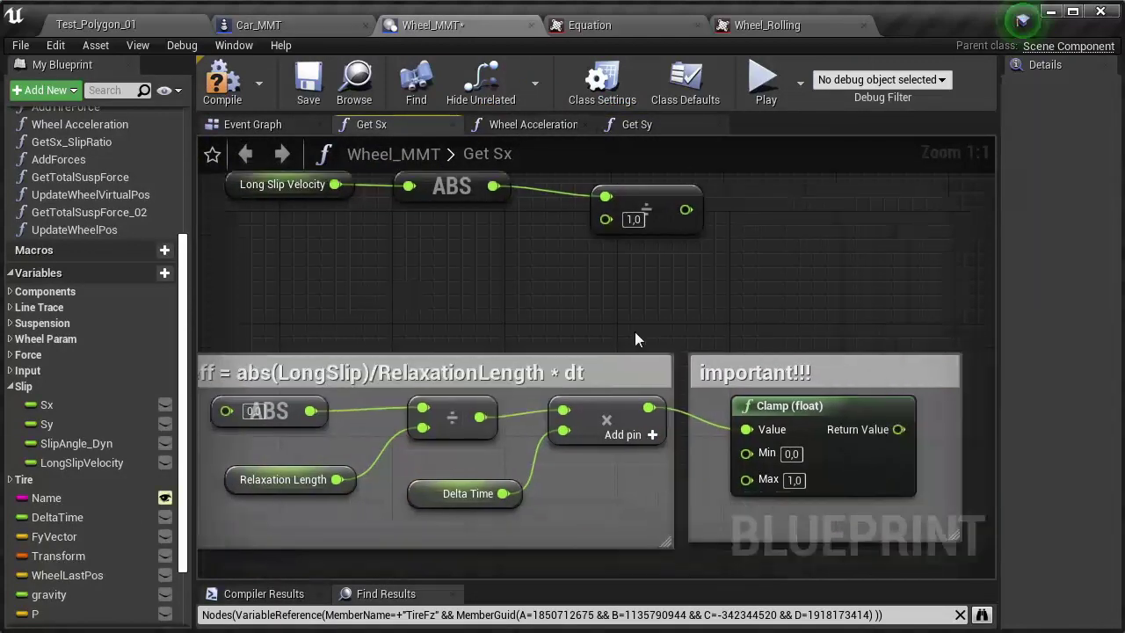
left_click(783, 367)
Step: Wire Long Slip Velocity into the coeff ABS node and delete the old ABS and divide nodes
scroll(667, 371, "down", 2)
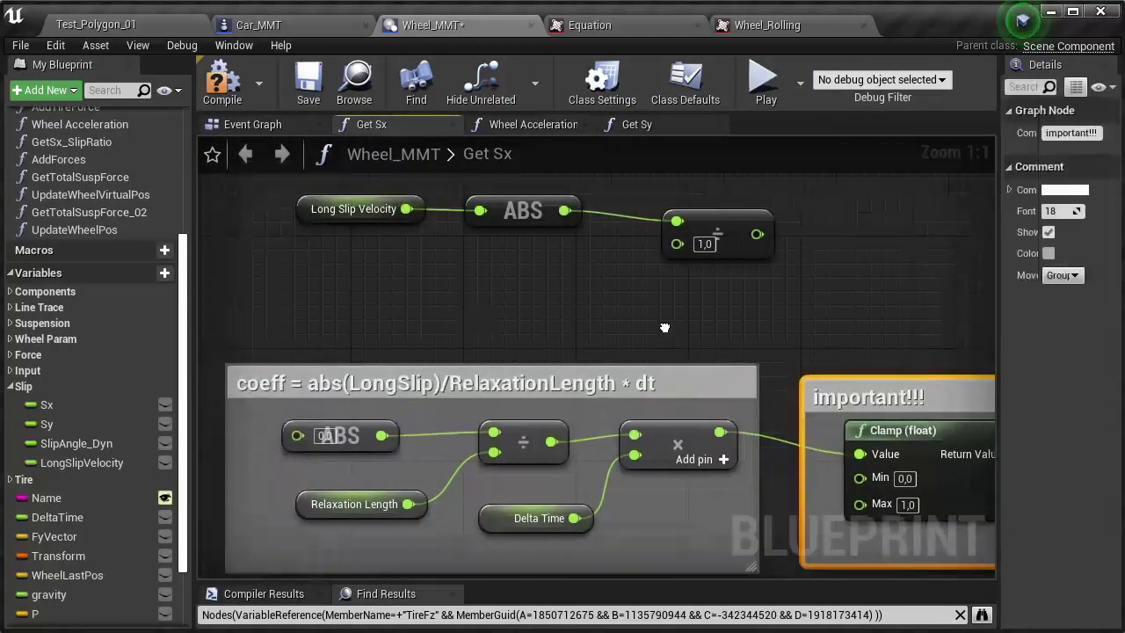
mouse_move(431, 242)
left_mouse_down()
mouse_move(211, 394)
mouse_move(208, 415)
left_mouse_up()
left_click_drag(270, 397, 454, 407)
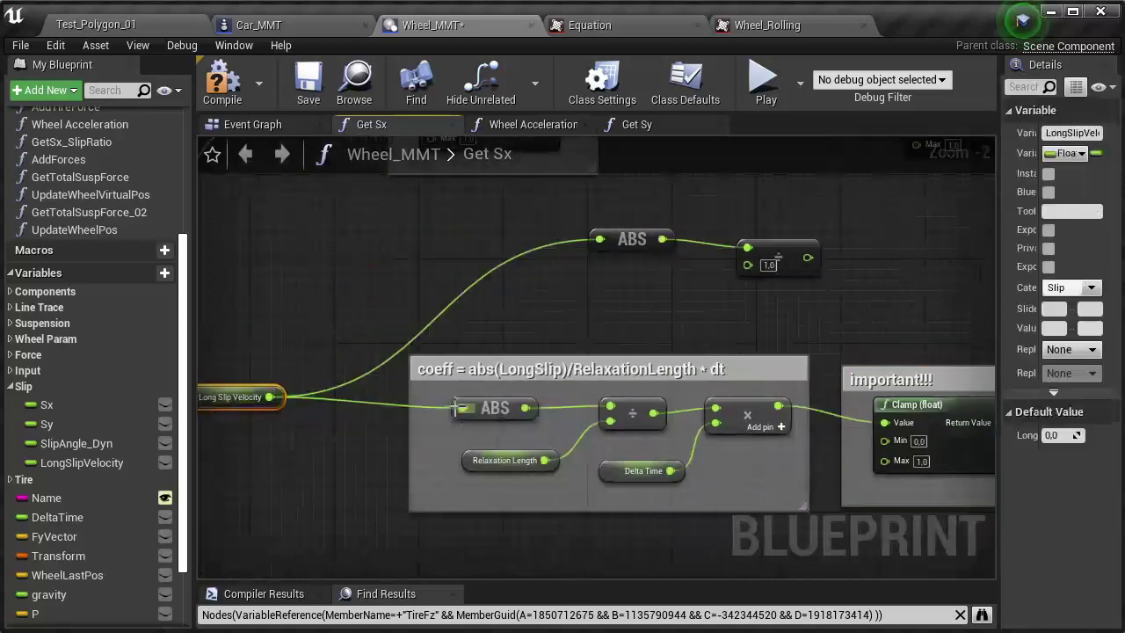
key("Delete")
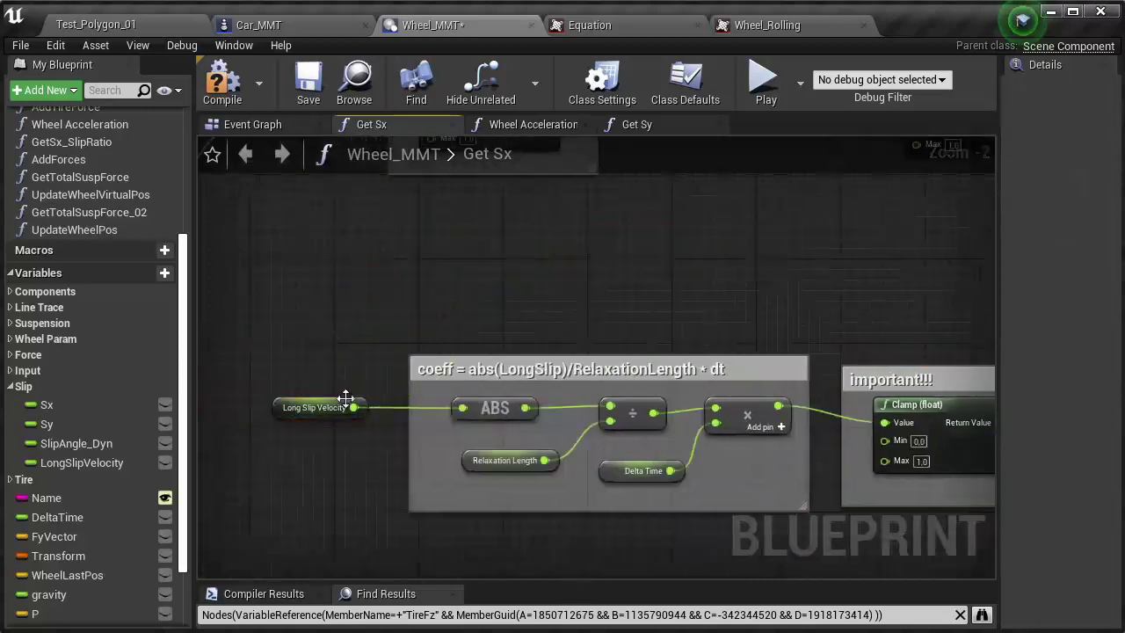
left_click(351, 407)
scroll(627, 360, "down", 1)
left_click_drag(326, 376, 803, 525)
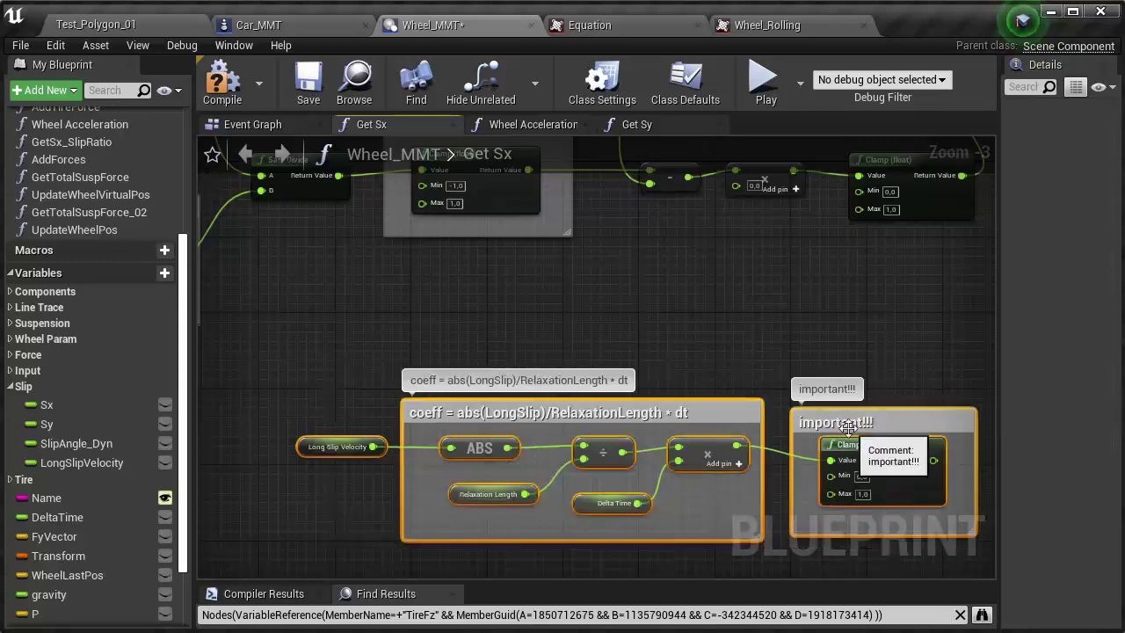
scroll(791, 421, "up", 1)
scroll(747, 369, "up", 1)
scroll(716, 407, "up", 1)
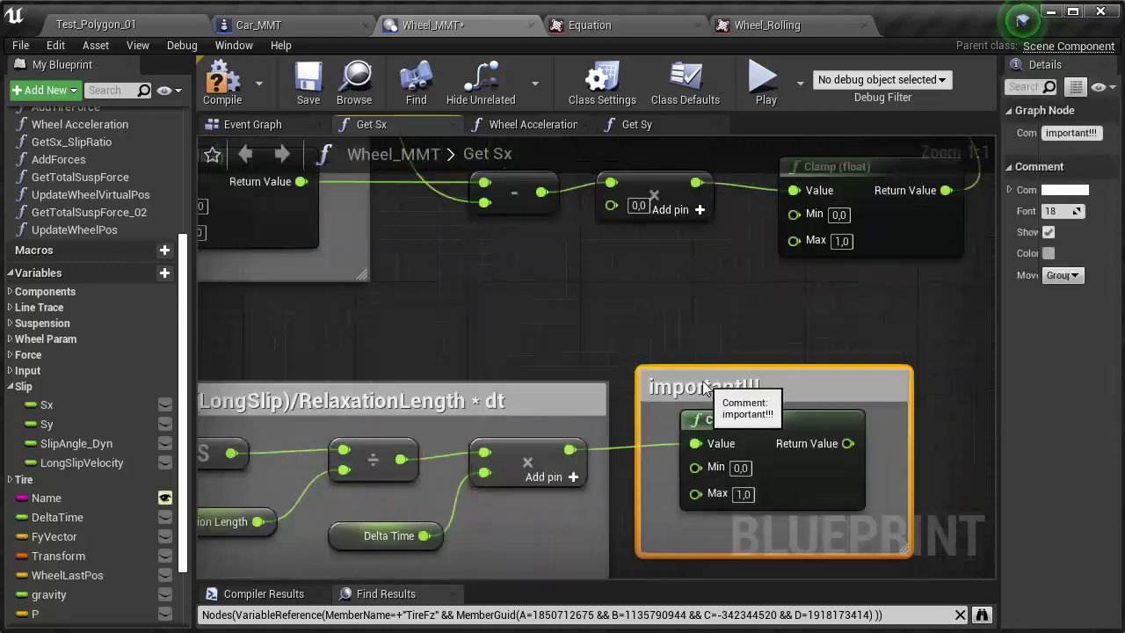
scroll(571, 360, "down", 1)
scroll(633, 359, "down", 1)
right_click_drag(616, 340, 683, 392)
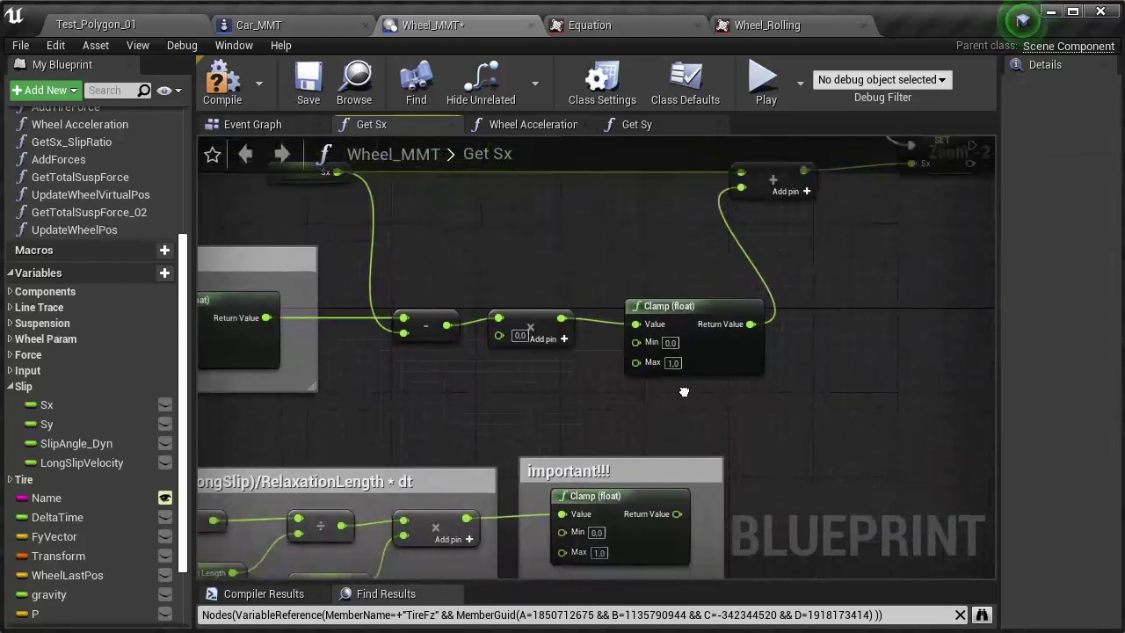
Step: Delete the redundant Clamp and wire the coefficient Clamp's output into the multiply node
left_click_drag(698, 306, 750, 307)
key("Delete")
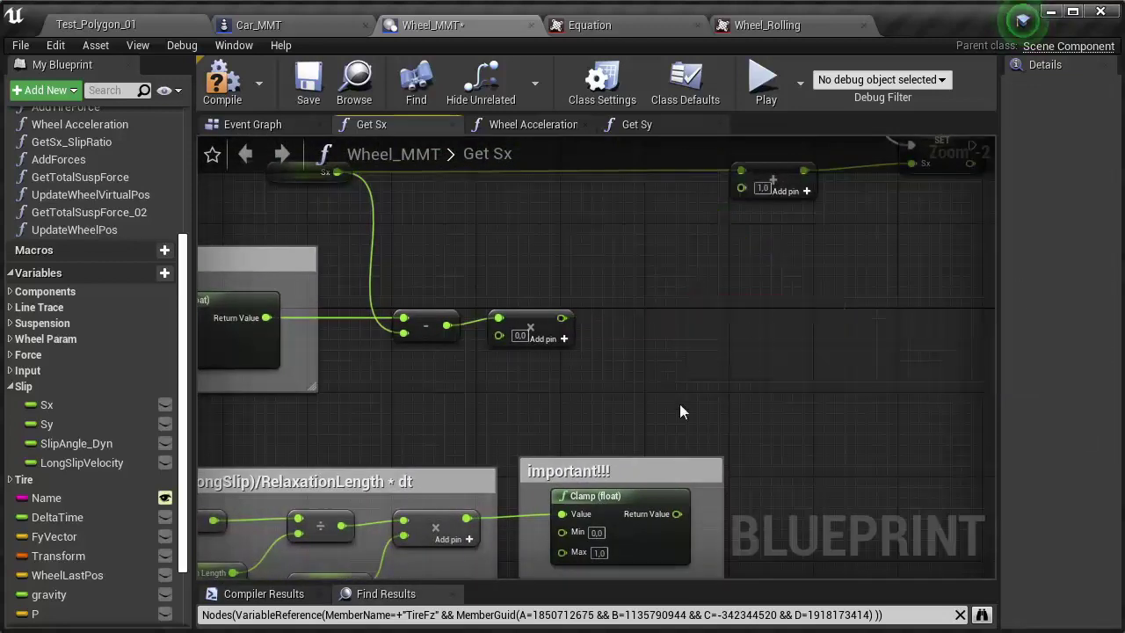
mouse_move(677, 513)
left_mouse_down()
mouse_move(498, 335)
mouse_move(572, 327)
left_mouse_up()
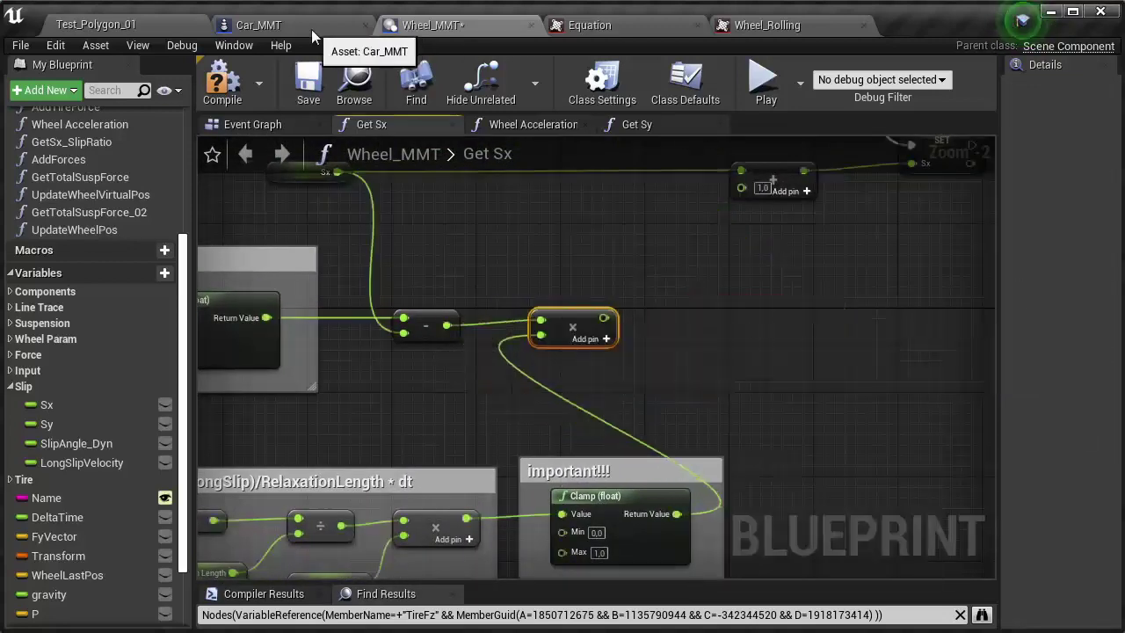
left_click(637, 124)
right_click_drag(530, 348, 529, 394)
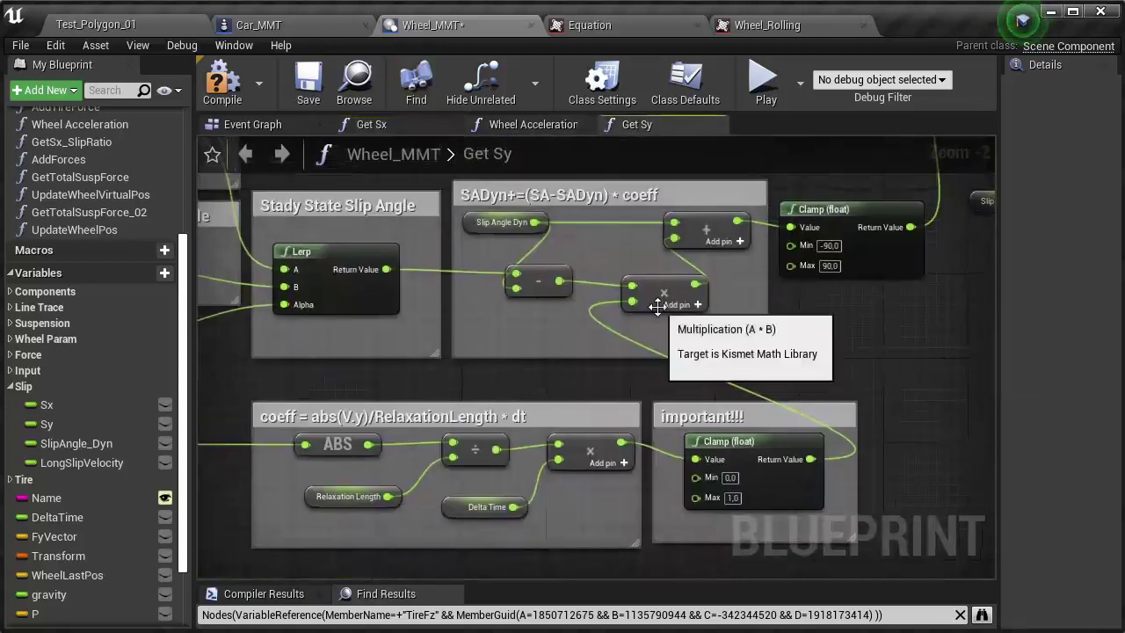
left_click(440, 124)
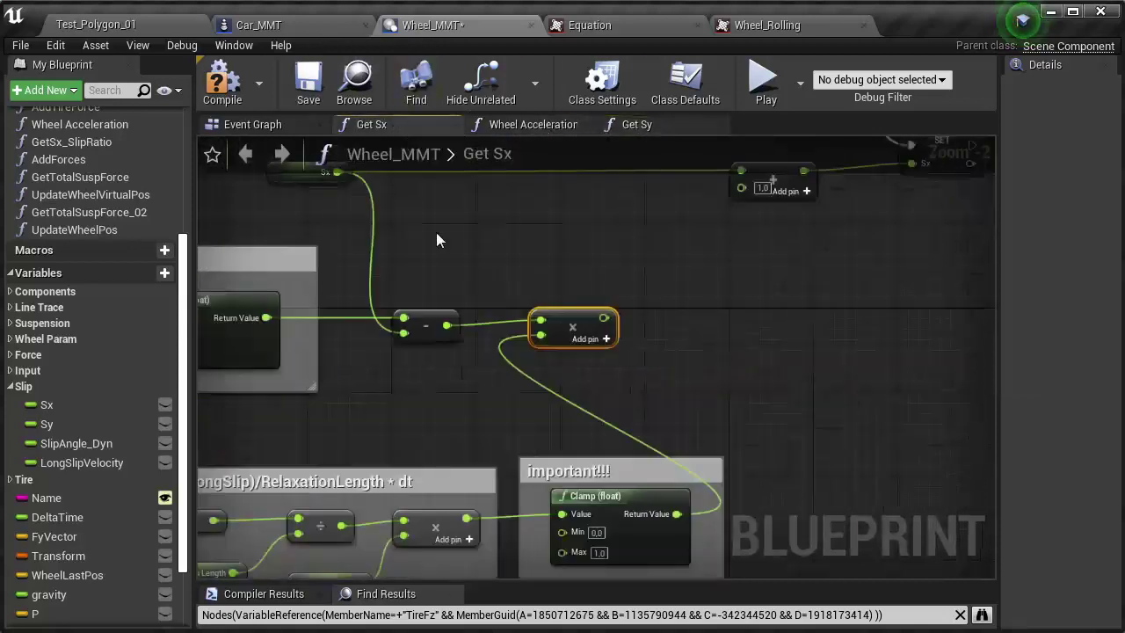
scroll(777, 338, "down", 1)
right_click_drag(777, 338, 606, 372)
scroll(558, 308, "down", 1)
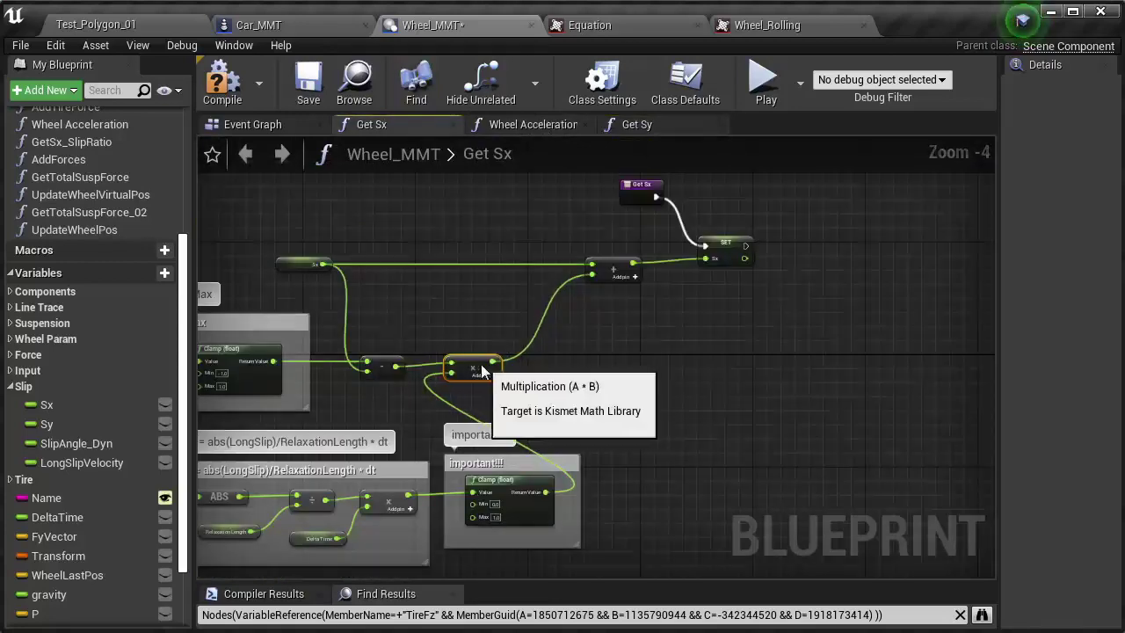
Step: Realign the Add node, Sx getter, function entry and SET Sx into a tidy chain
left_click_drag(601, 278, 543, 272)
left_click_drag(325, 264, 325, 292)
left_click_drag(530, 283, 530, 310)
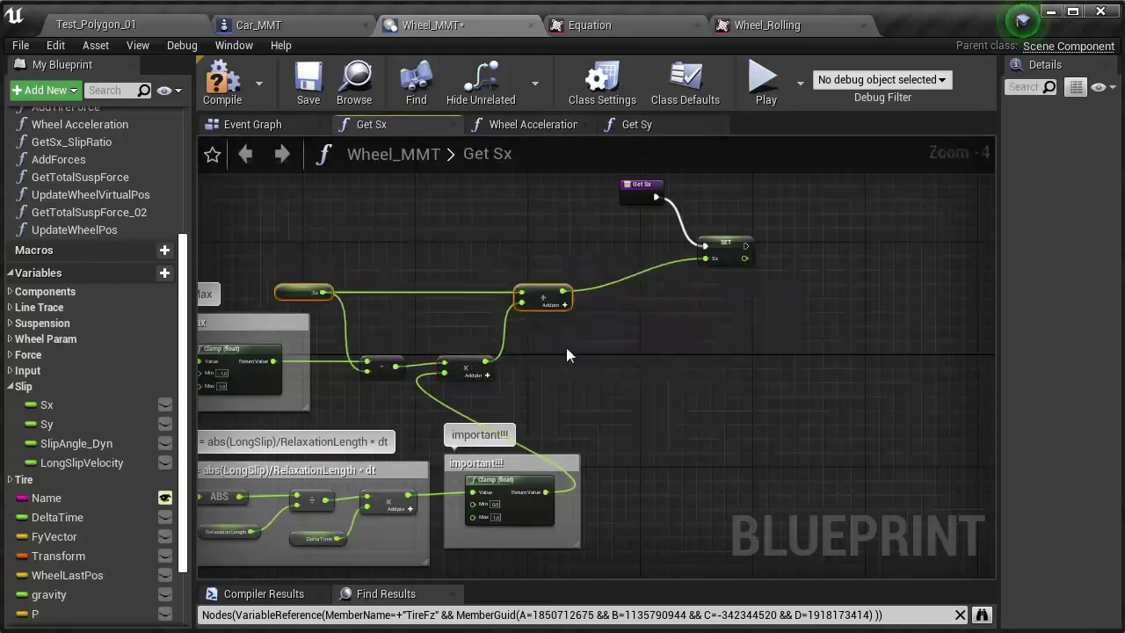
left_click_drag(629, 193, 530, 233)
left_click_drag(720, 249, 625, 277)
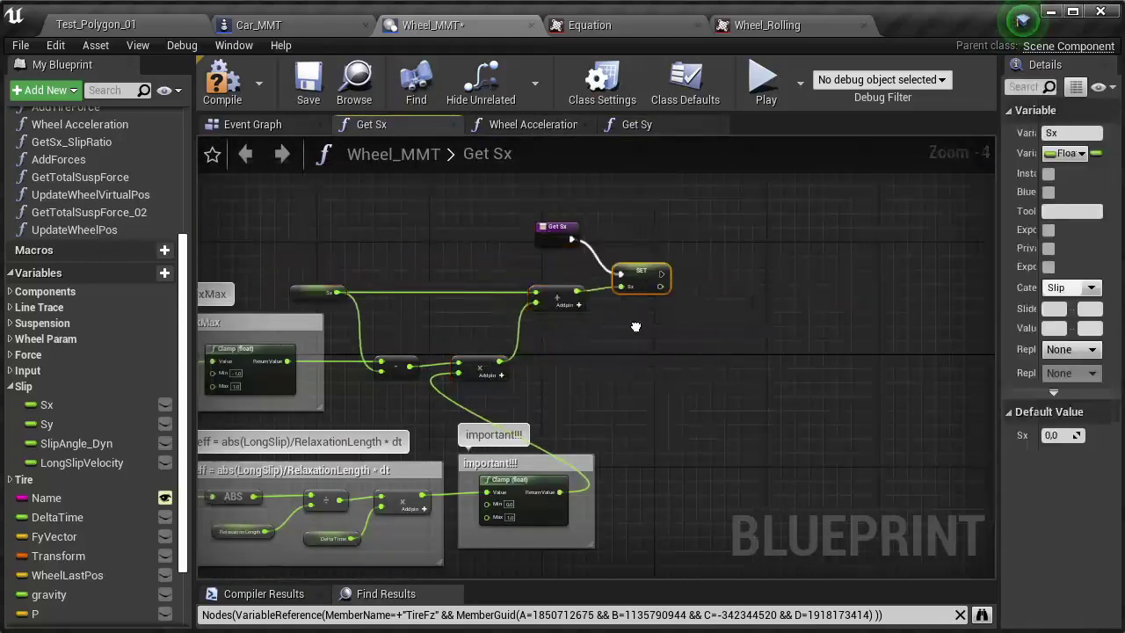
right_click_drag(524, 359, 732, 279)
scroll(319, 429, "up", 4)
scroll(285, 412, "down", 1)
scroll(284, 412, "down", 2)
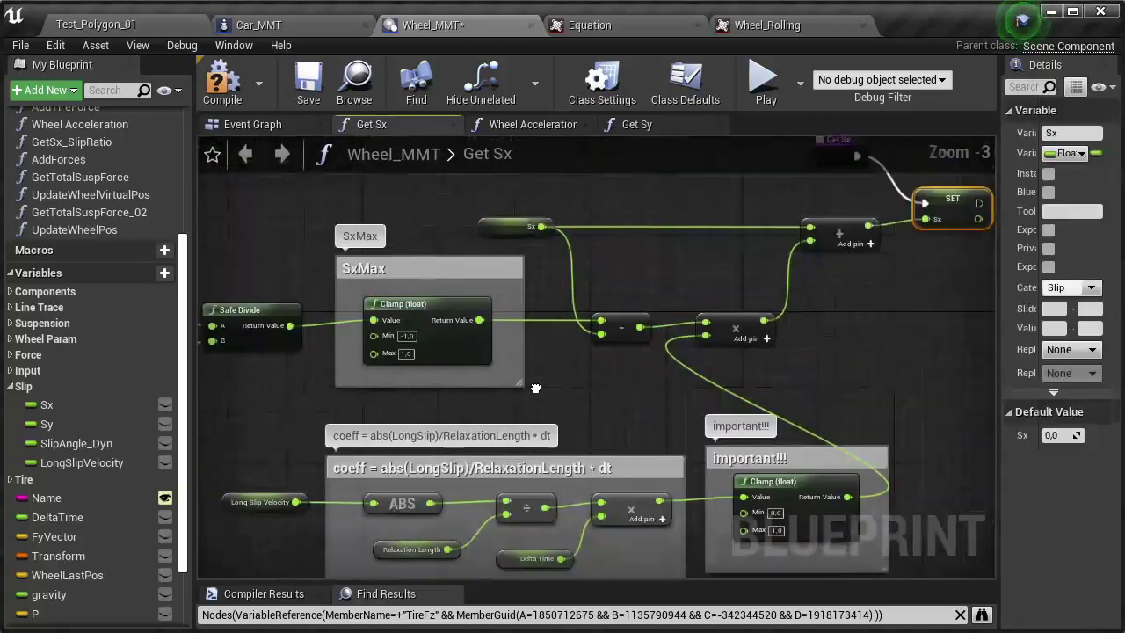
Step: Fine-tune the Add and SET Sx node positions around the SxMax group
left_click_drag(996, 351, 1067, 352)
mouse_move(404, 287)
right_mouse_down()
mouse_move(676, 318)
mouse_move(657, 298)
right_mouse_up()
left_click(655, 308)
scroll(656, 308, "up", 2)
left_click(546, 252)
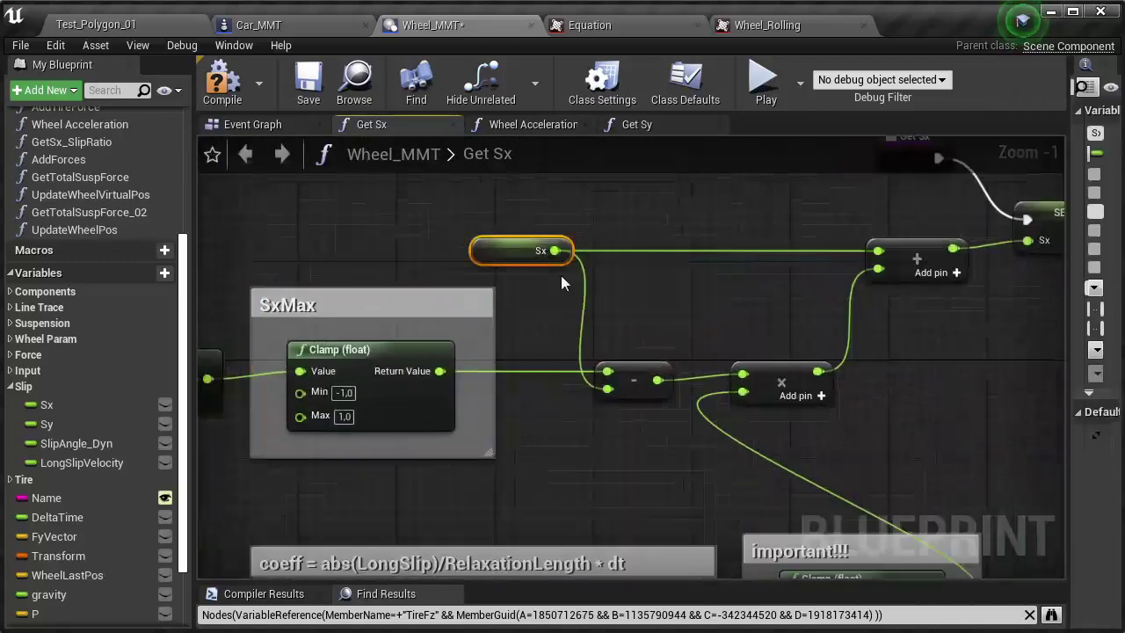
right_click_drag(624, 396, 504, 378)
left_click(773, 260)
right_click_drag(774, 260, 619, 360)
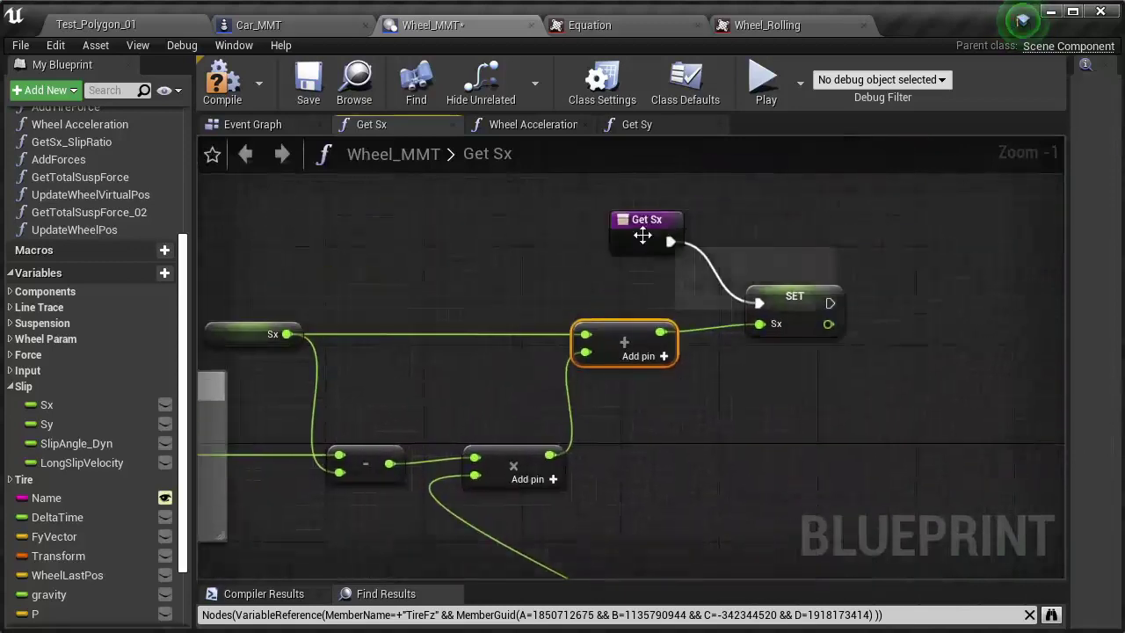
left_click(769, 308)
right_click_drag(770, 307, 803, 231)
right_click_drag(755, 369, 893, 306)
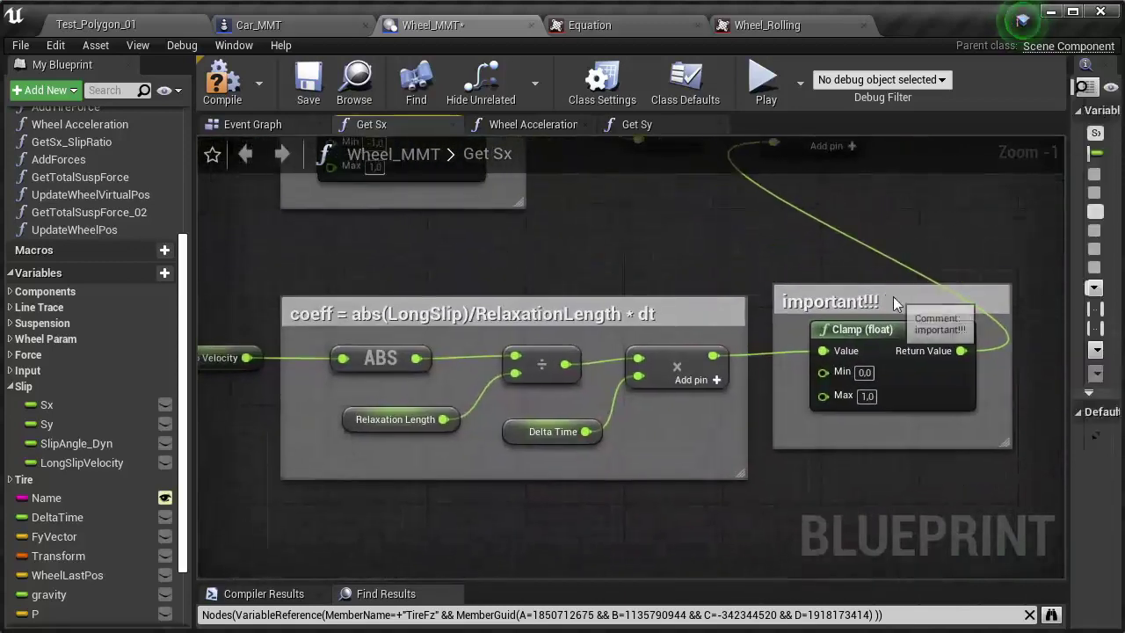
Step: Rename the 'important!!!' comment to 'to not overshoot'
double_click(892, 303)
type("to not overshoot")
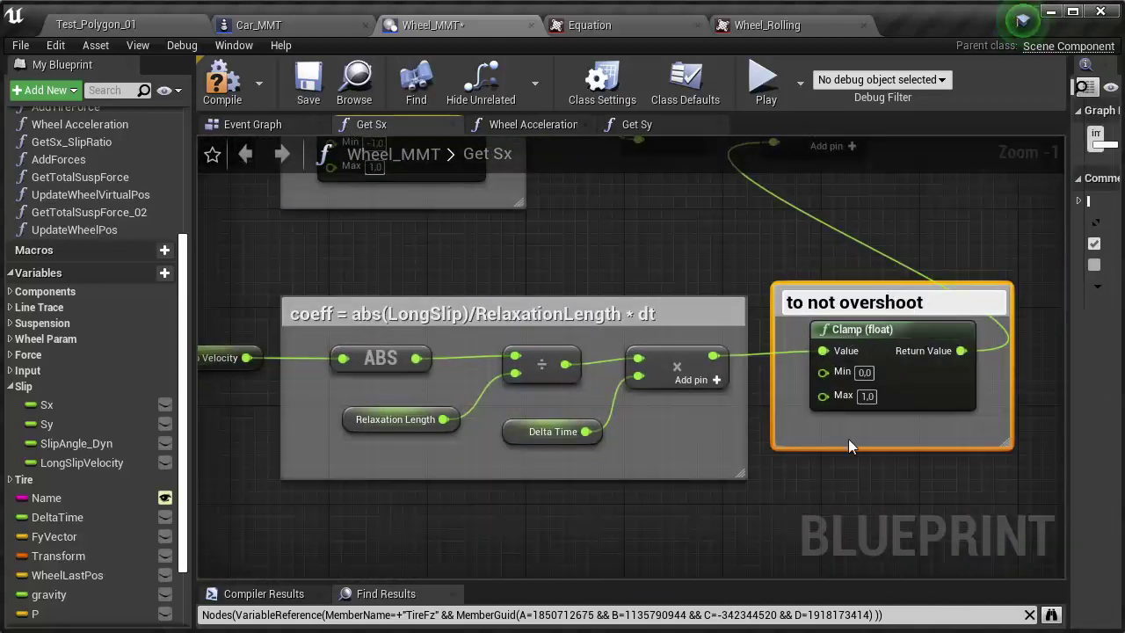
left_click_drag(902, 304, 902, 316)
right_click_drag(602, 279, 667, 281)
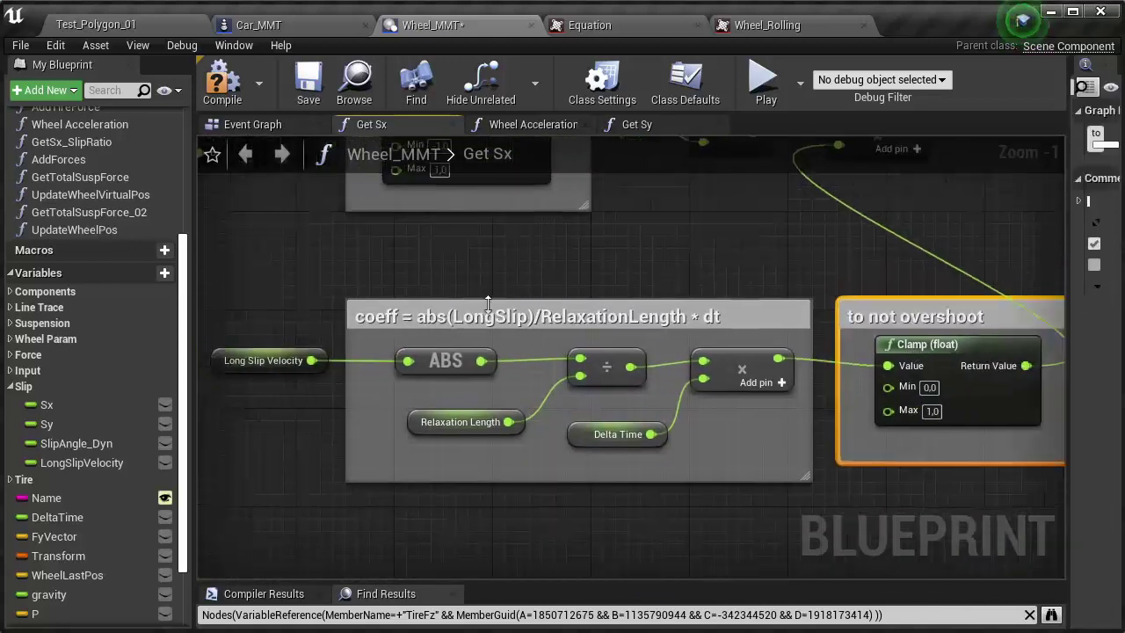
scroll(475, 443, "down", 1)
scroll(649, 498, "down", 3)
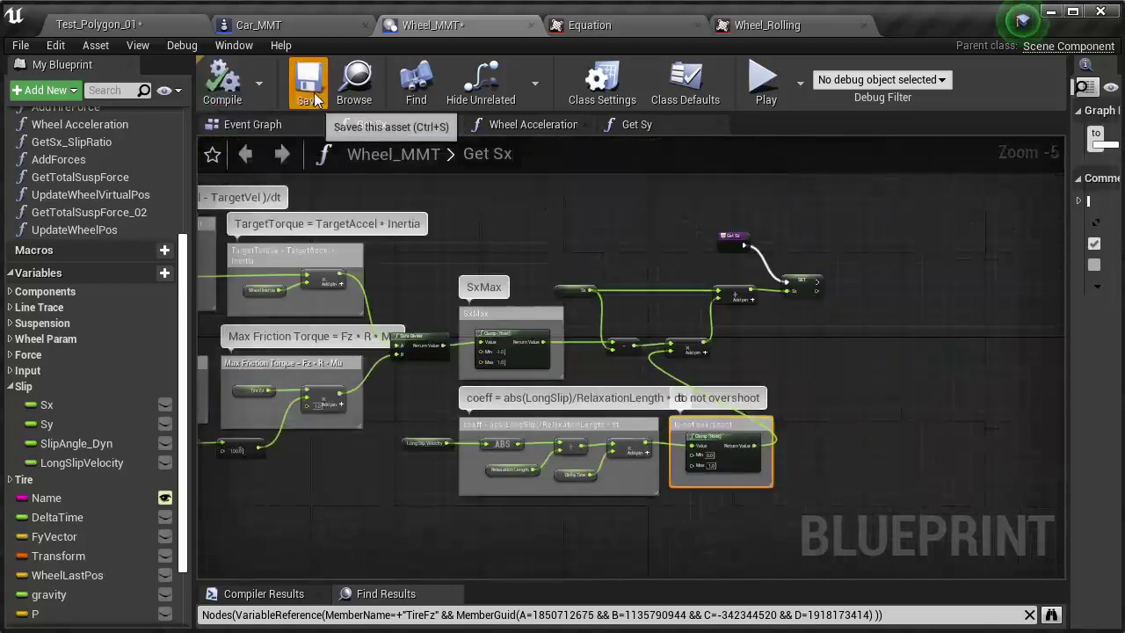
Step: Save all modified assets with File > Save All
left_click(21, 44)
left_click(69, 147)
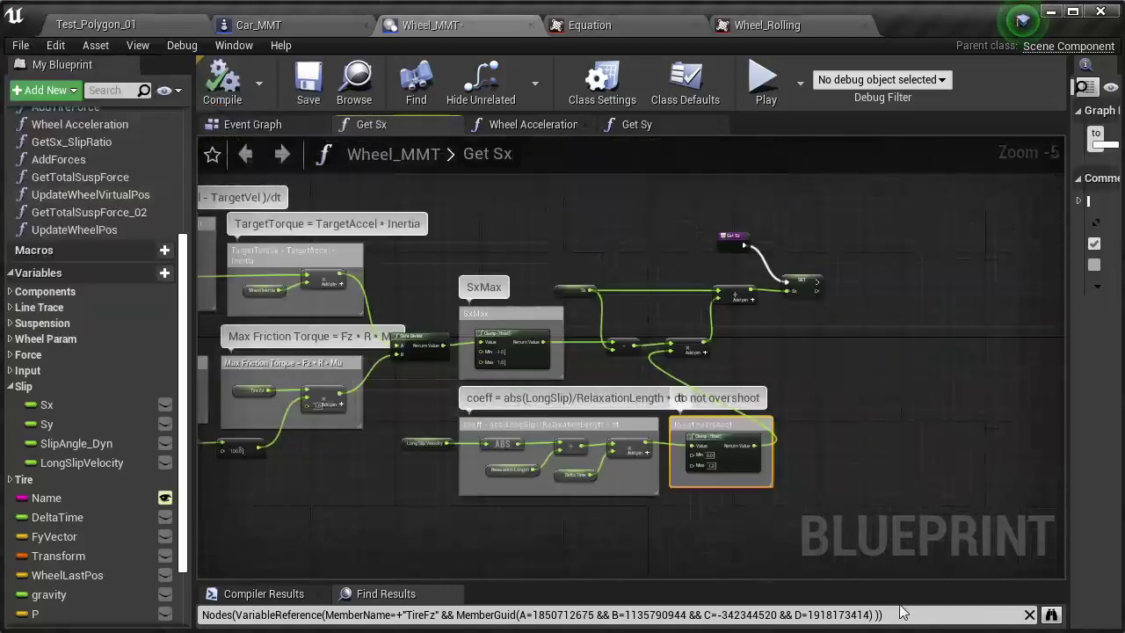
left_click(126, 33)
Step: Play Test_Polygon_01 fullscreen, reverse the car onto the grass, then stop and return to Wheel_MMT
left_click(780, 80)
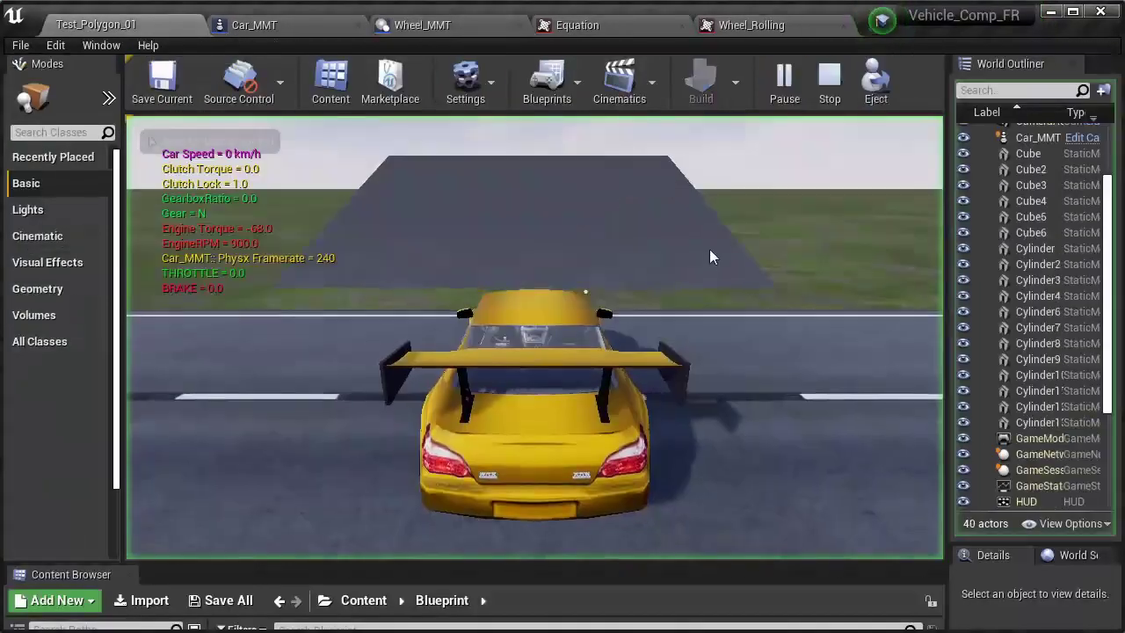
key("F11")
left_click(676, 270)
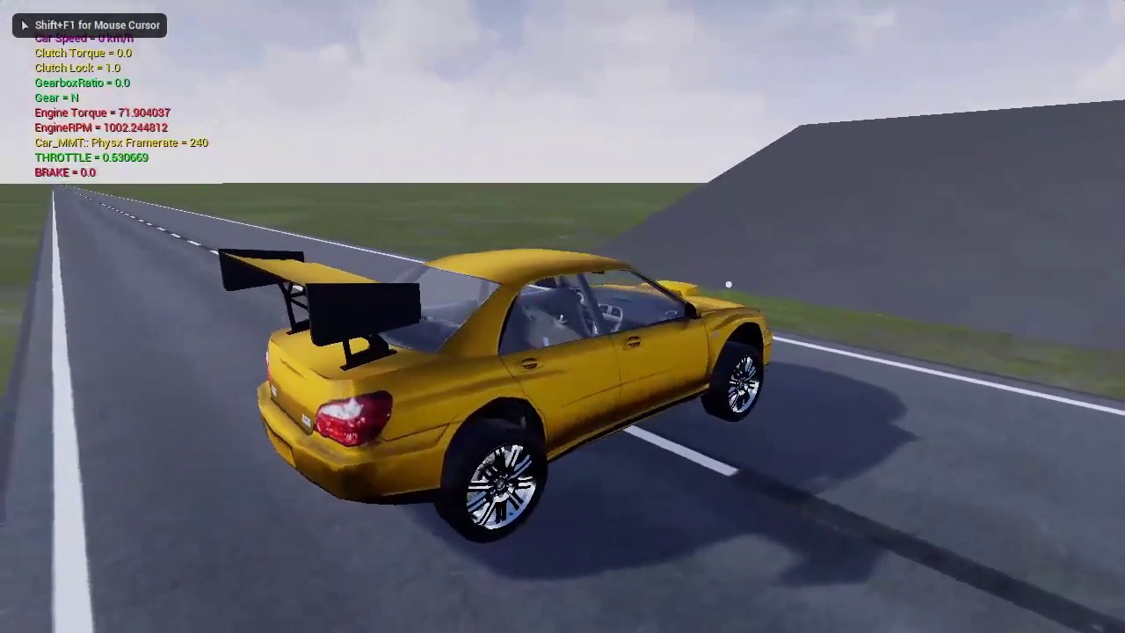
key("s")
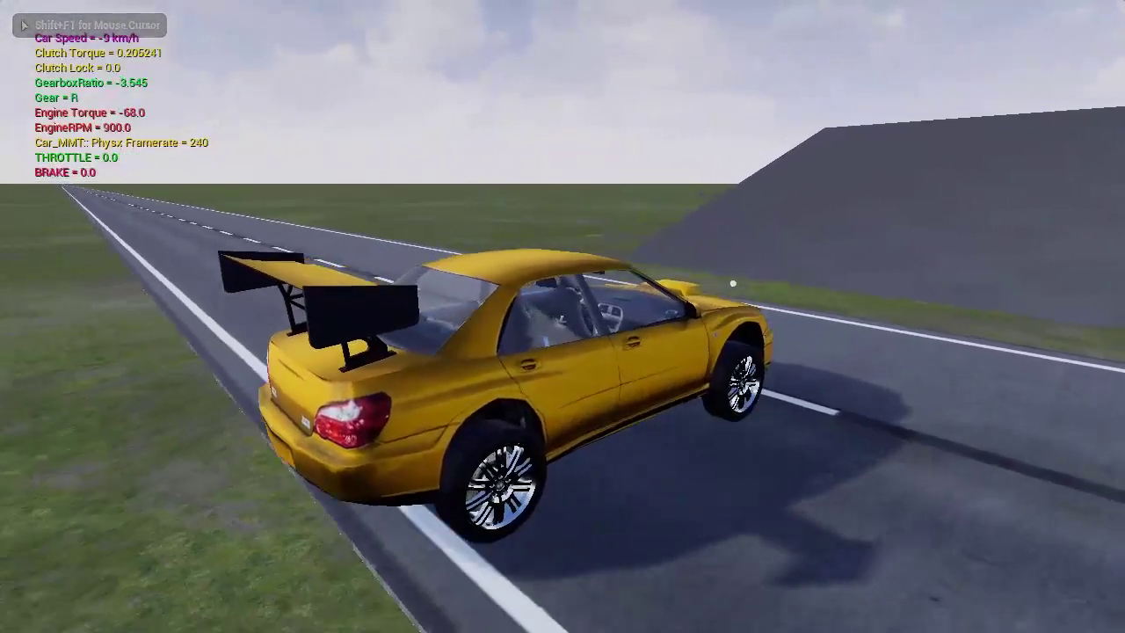
key("s")
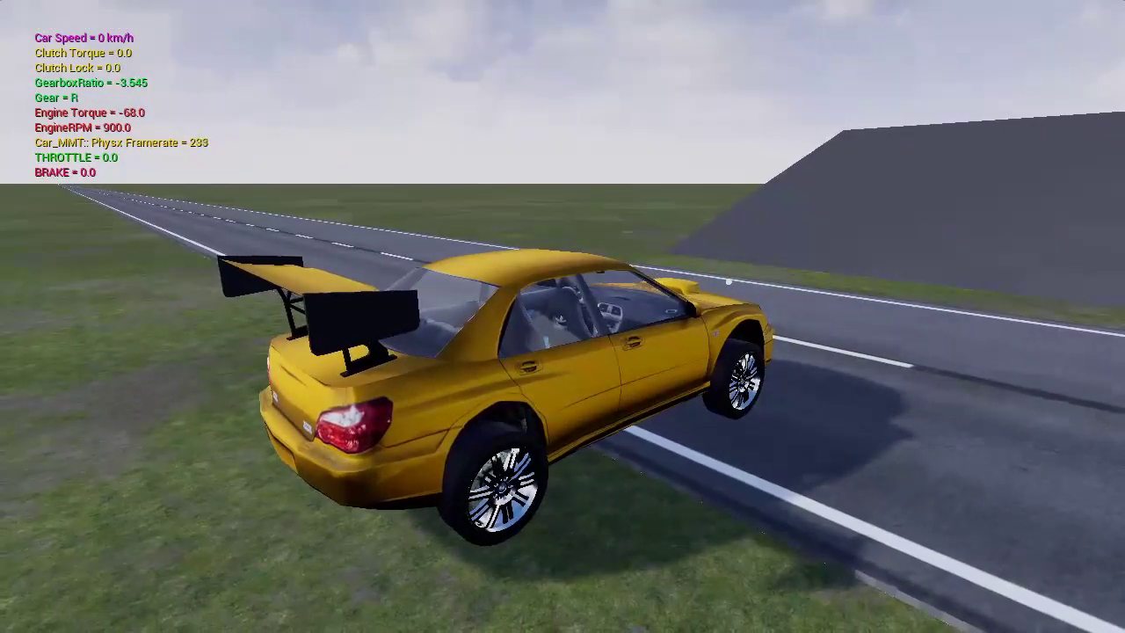
key("Escape")
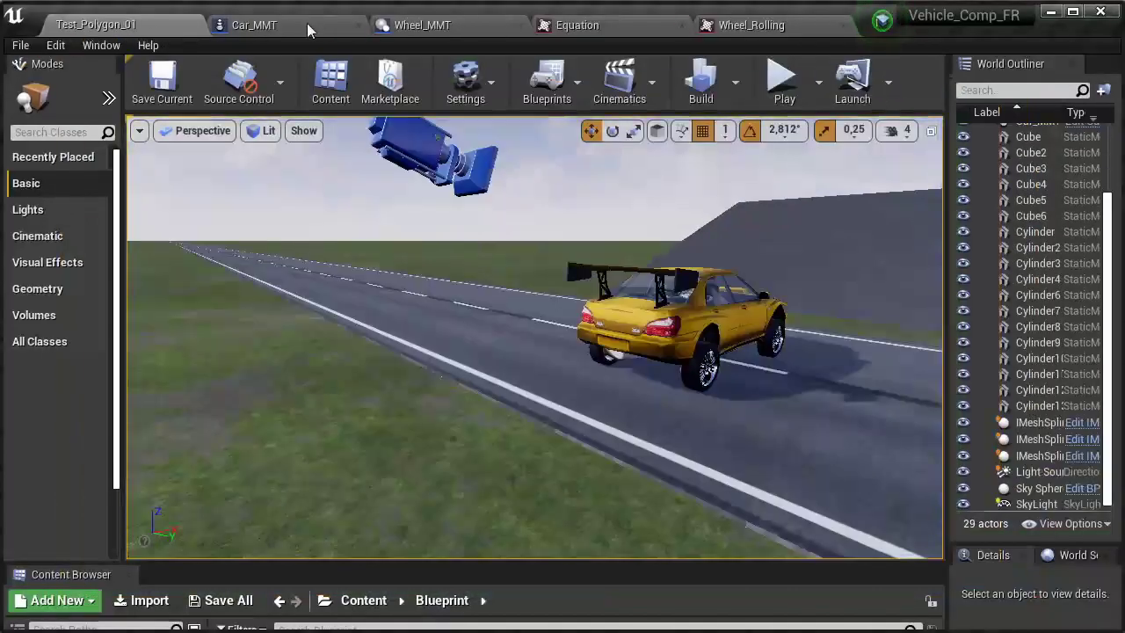
left_click(306, 23)
left_click(417, 24)
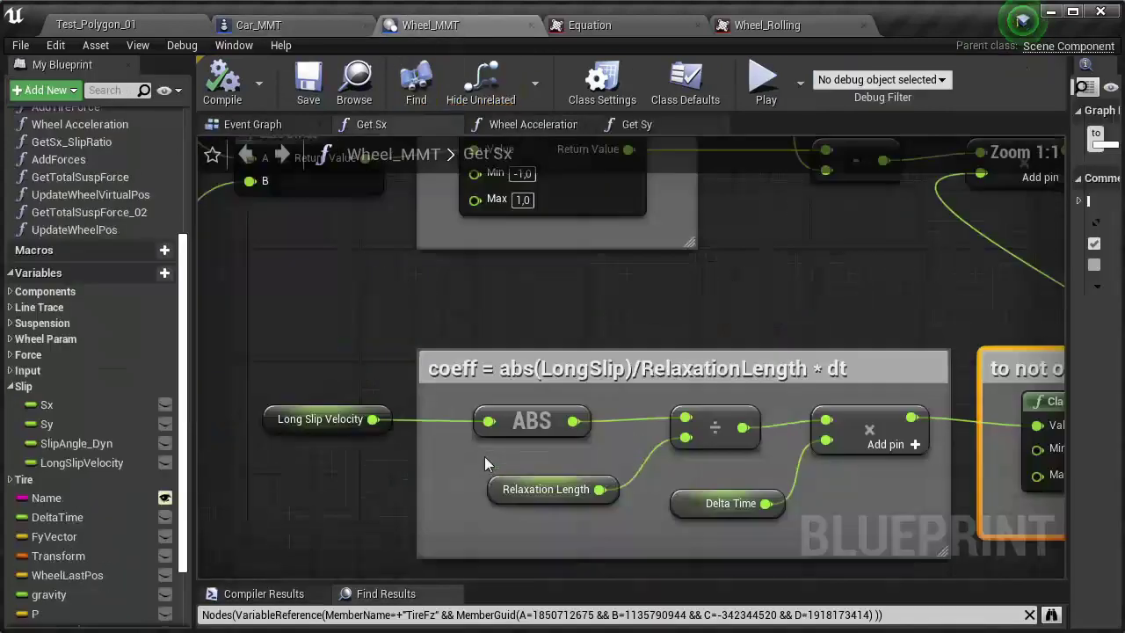
Step: Inspect the Relaxation Length node and the RelaxationLength variable's default in the Tire category
left_click_drag(557, 389, 360, 403)
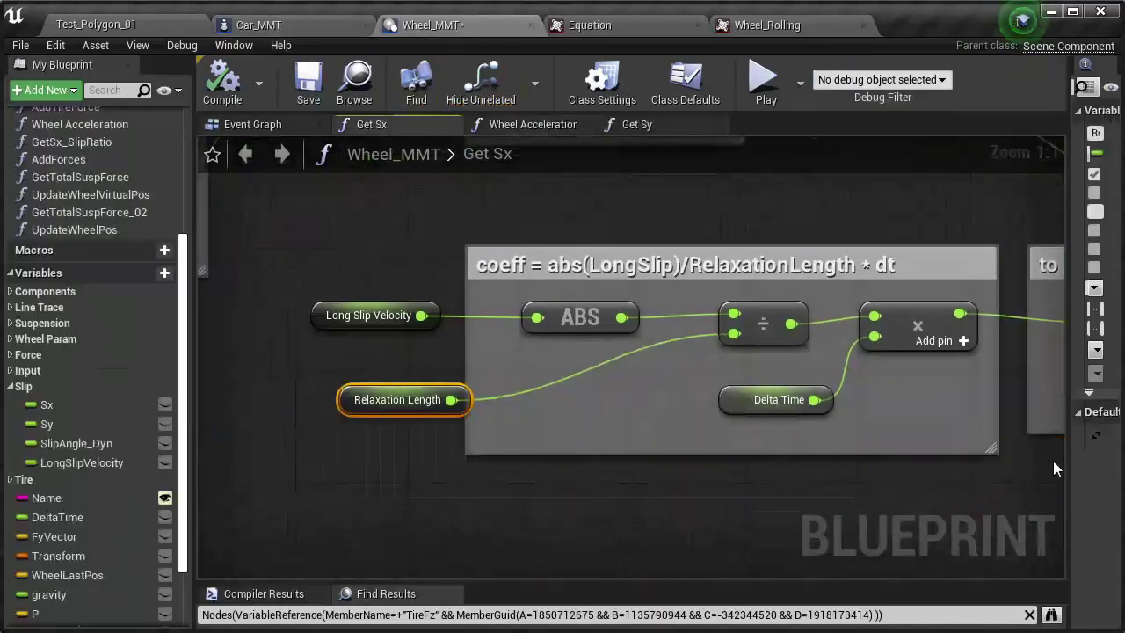
left_click_drag(1067, 460, 775, 461)
right_click(344, 405)
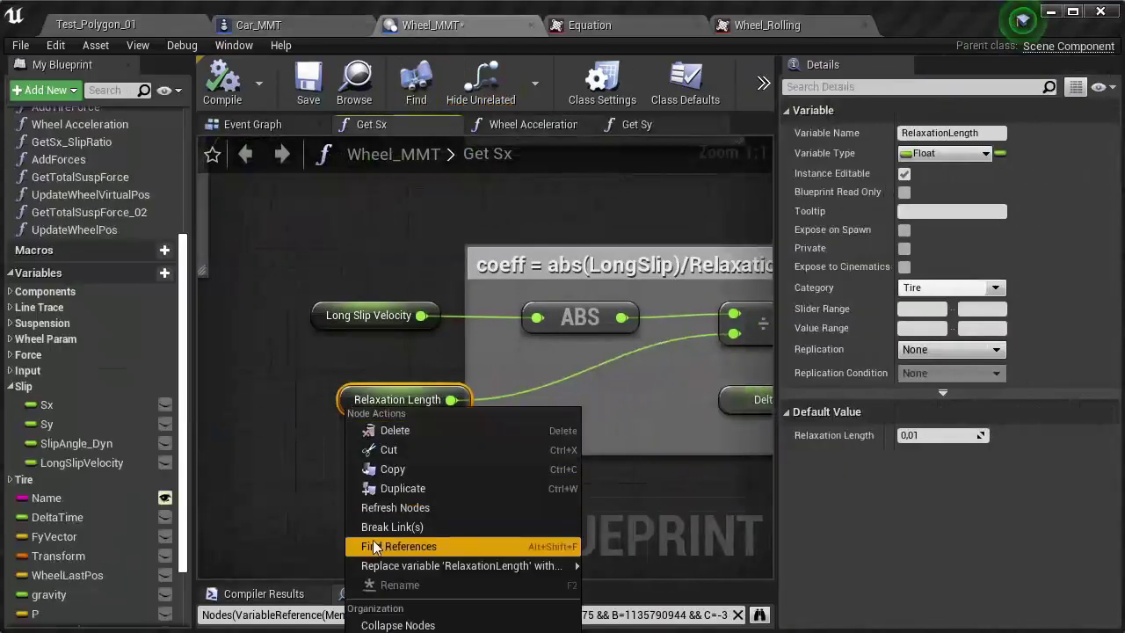
key("Escape")
left_click(16, 389)
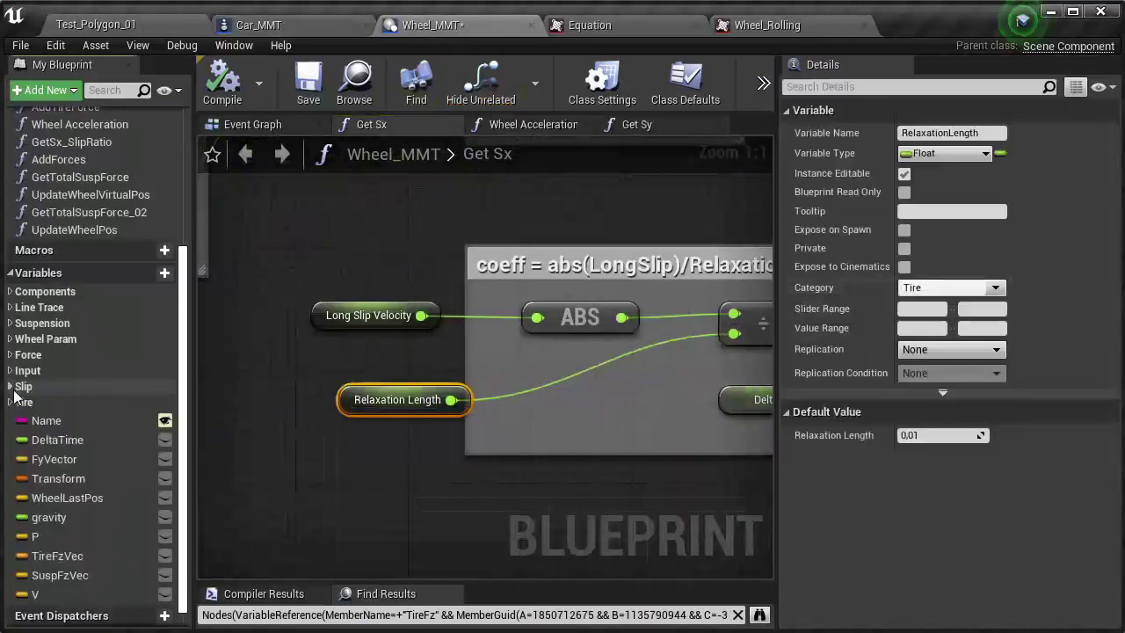
left_click(24, 402)
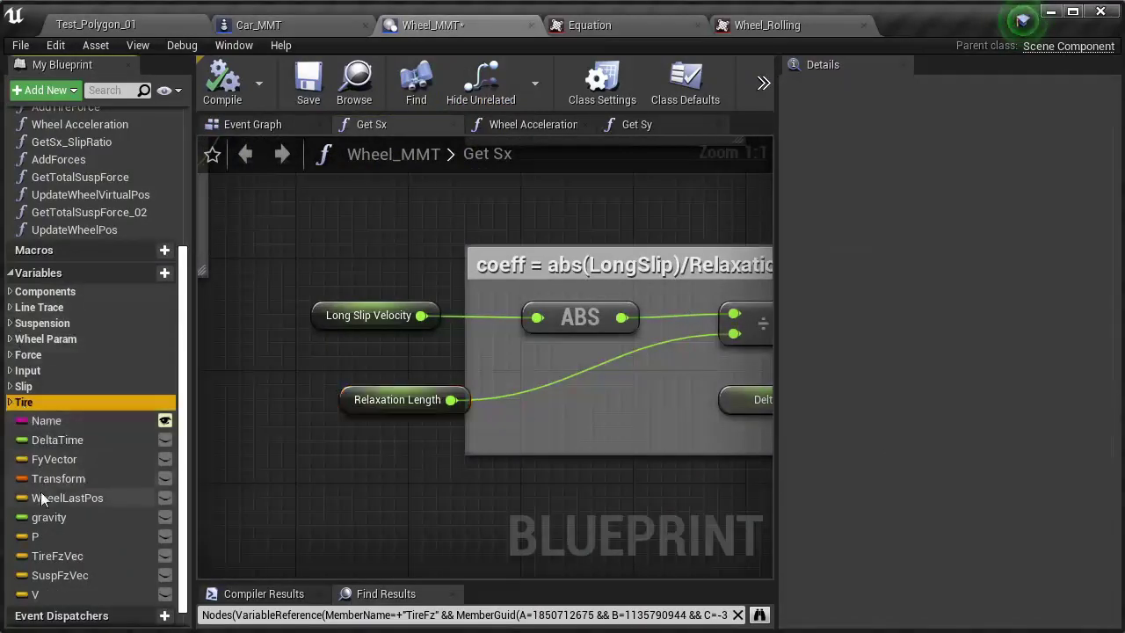
scroll(50, 481, "down", 1)
left_click(10, 379)
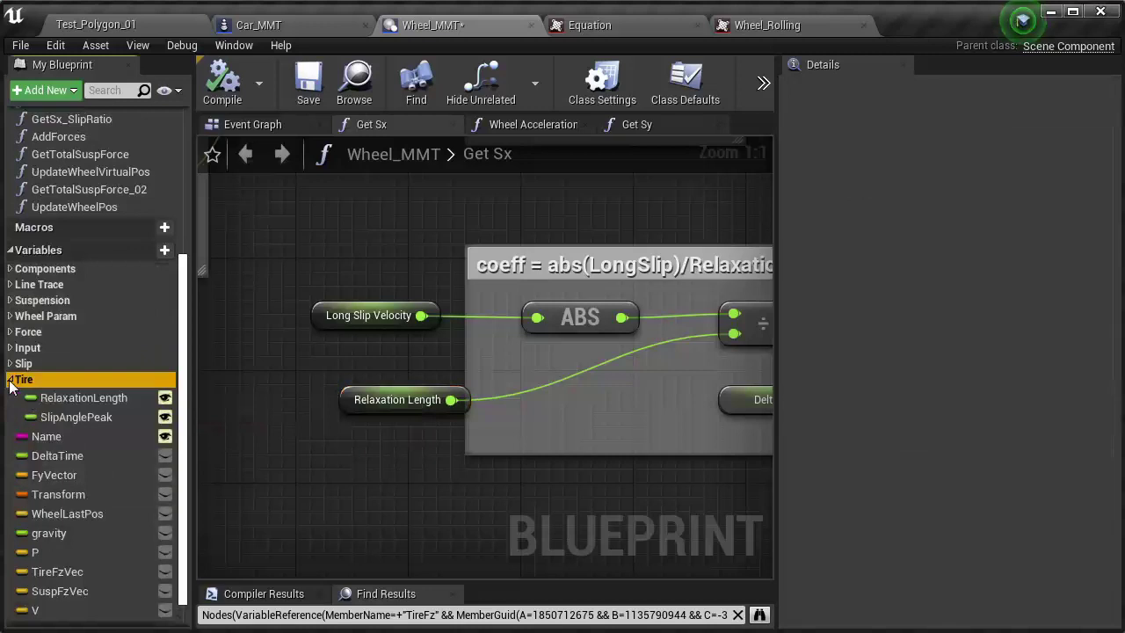
left_click(72, 400)
left_click_drag(776, 505, 927, 506)
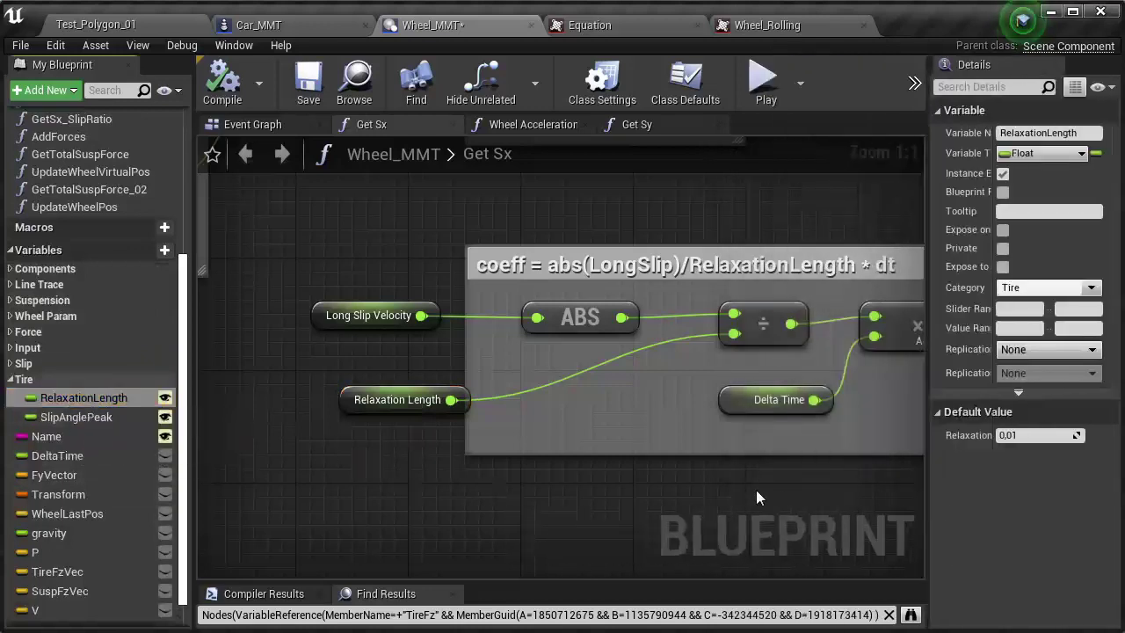
Step: Delete the Relaxation Length nodes from Get Sx and Get Sy, leaving each divisor at 1,0
left_click(352, 400)
key("Delete")
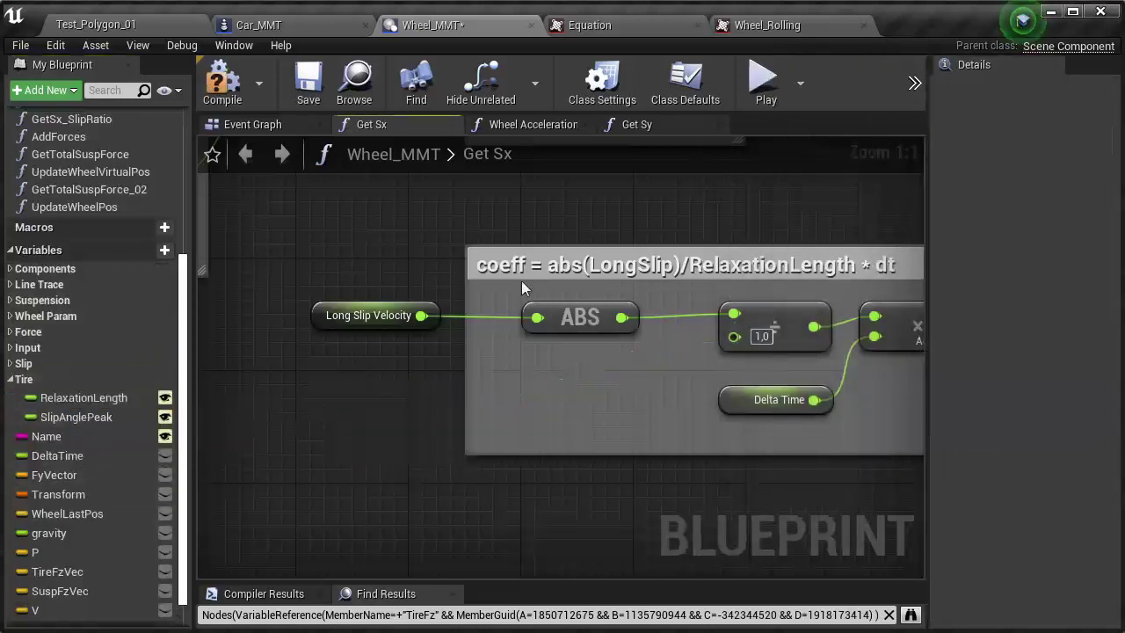
left_click(638, 124)
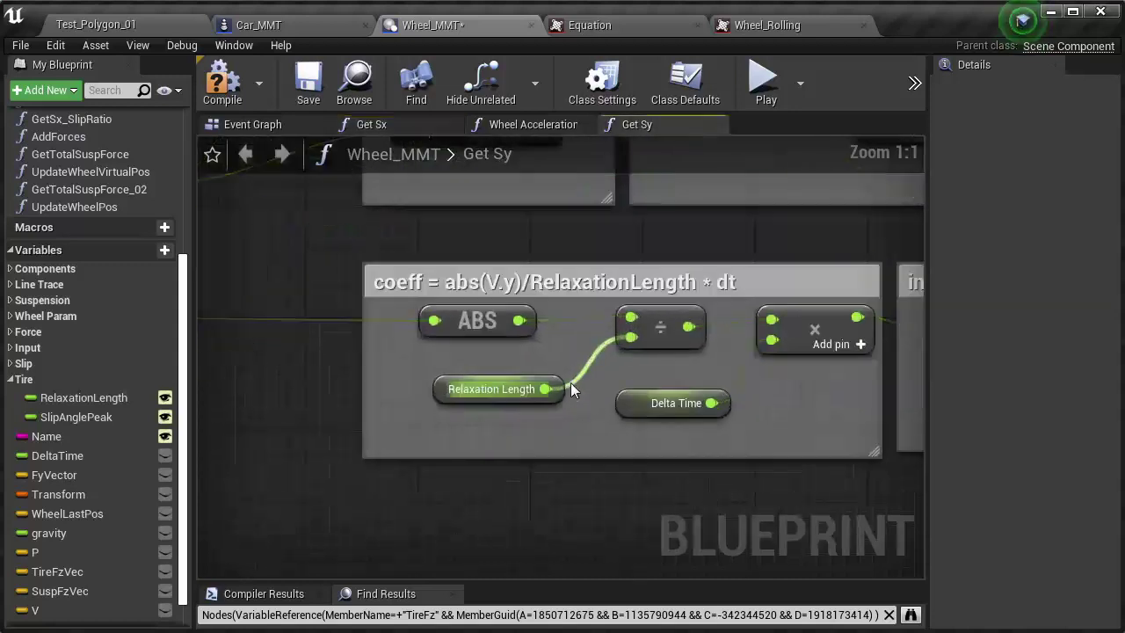
left_click(631, 337, "alt")
left_click(492, 388)
key("Delete")
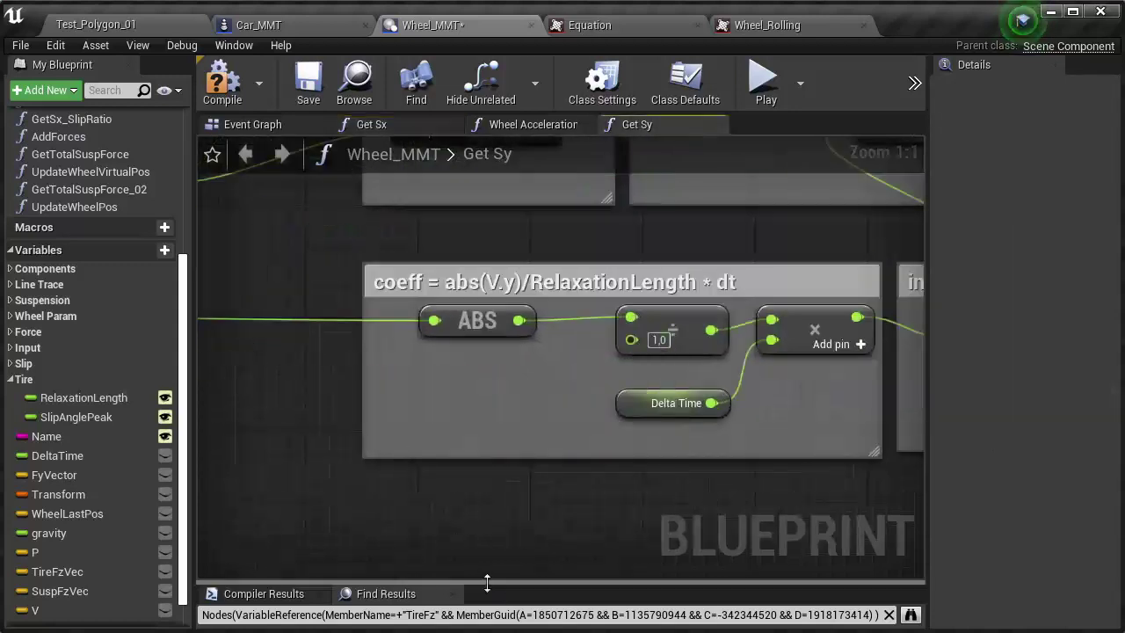
left_click_drag(487, 583, 487, 463)
Step: Find RelaxationLength's references, delete the leftover node, save Wheel_MMT, and confirm none remain
right_click(88, 398)
left_click(145, 436)
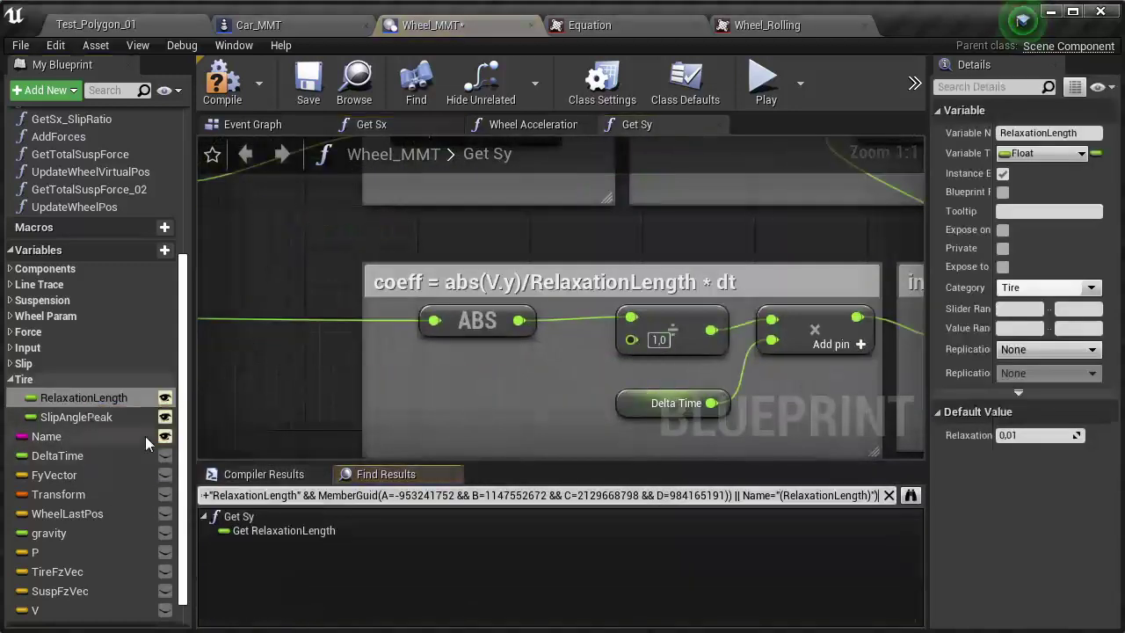
left_click(286, 530)
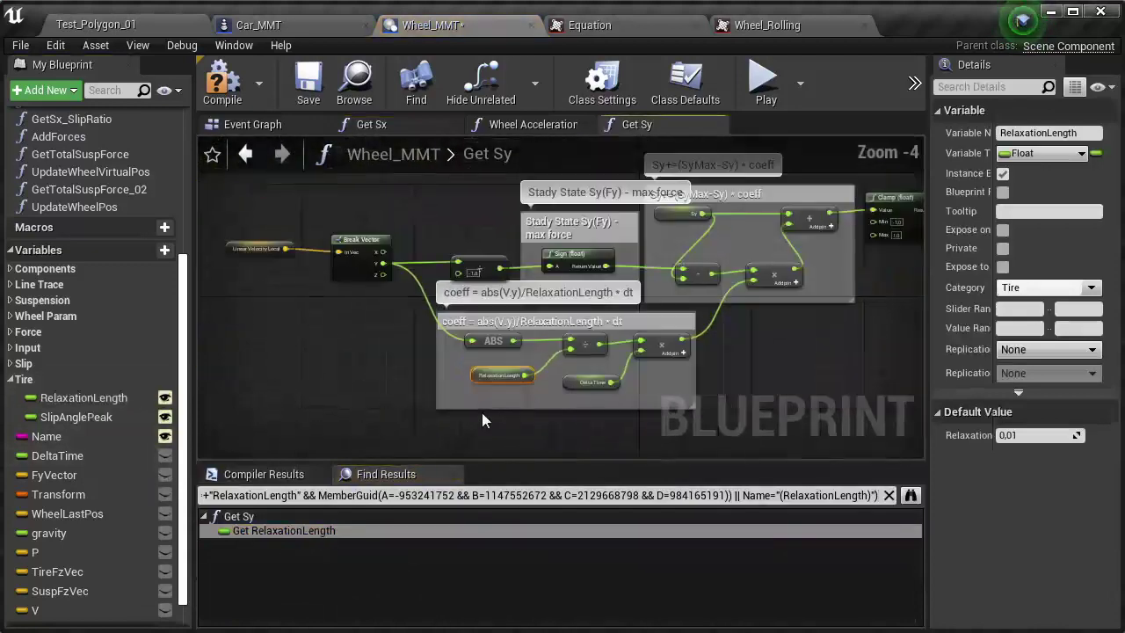
scroll(492, 406, "down", 2)
scroll(531, 378, "up", 6)
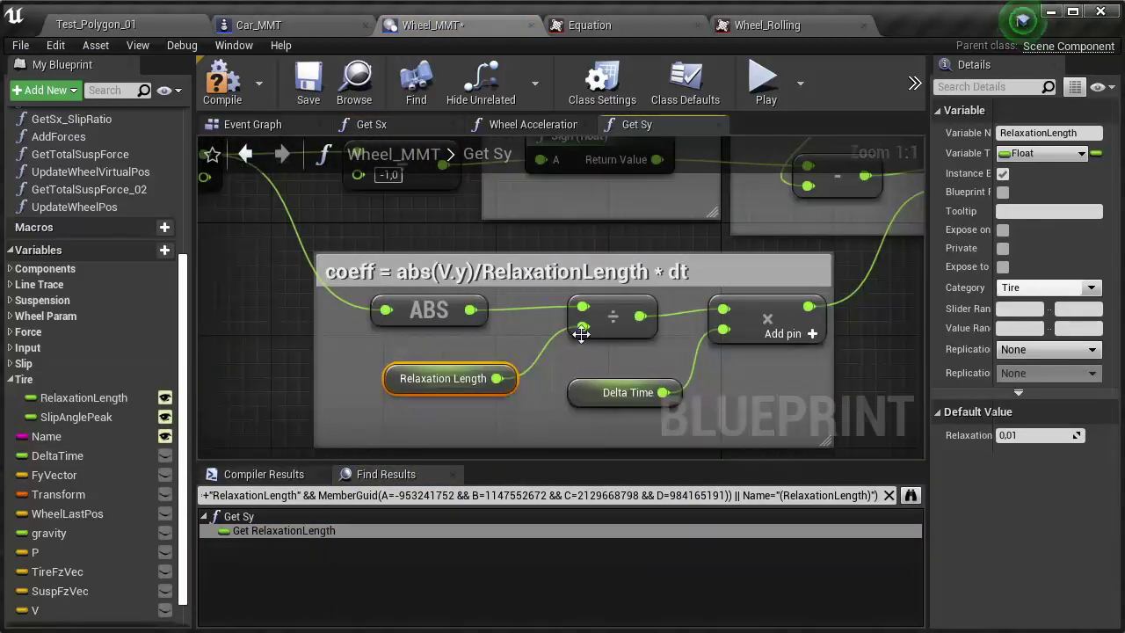
key("Delete")
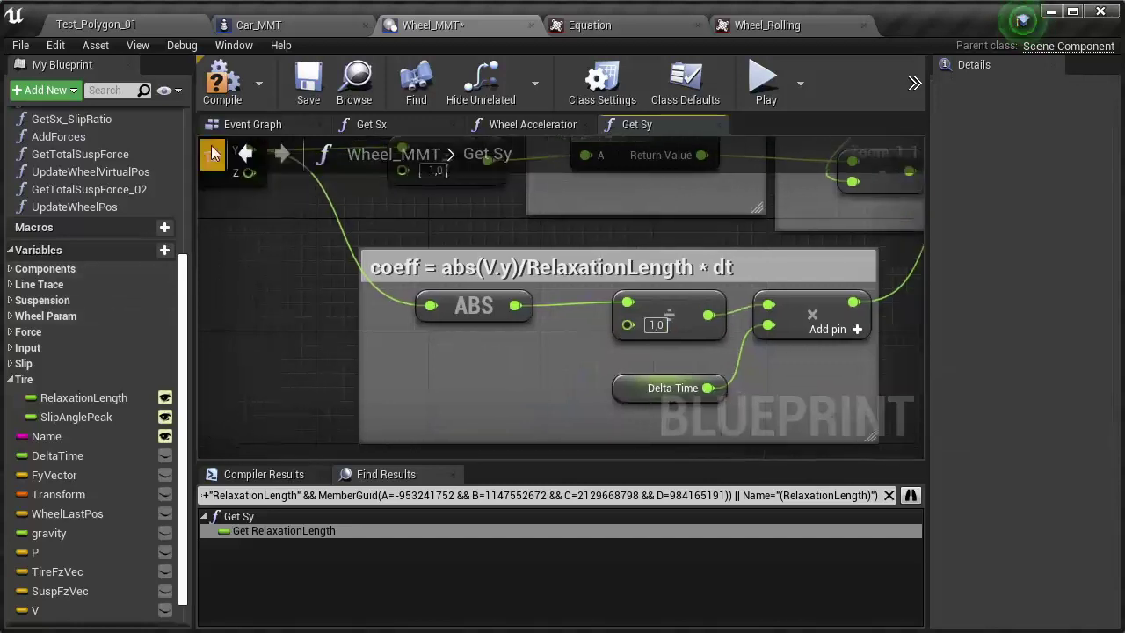
left_click(309, 101)
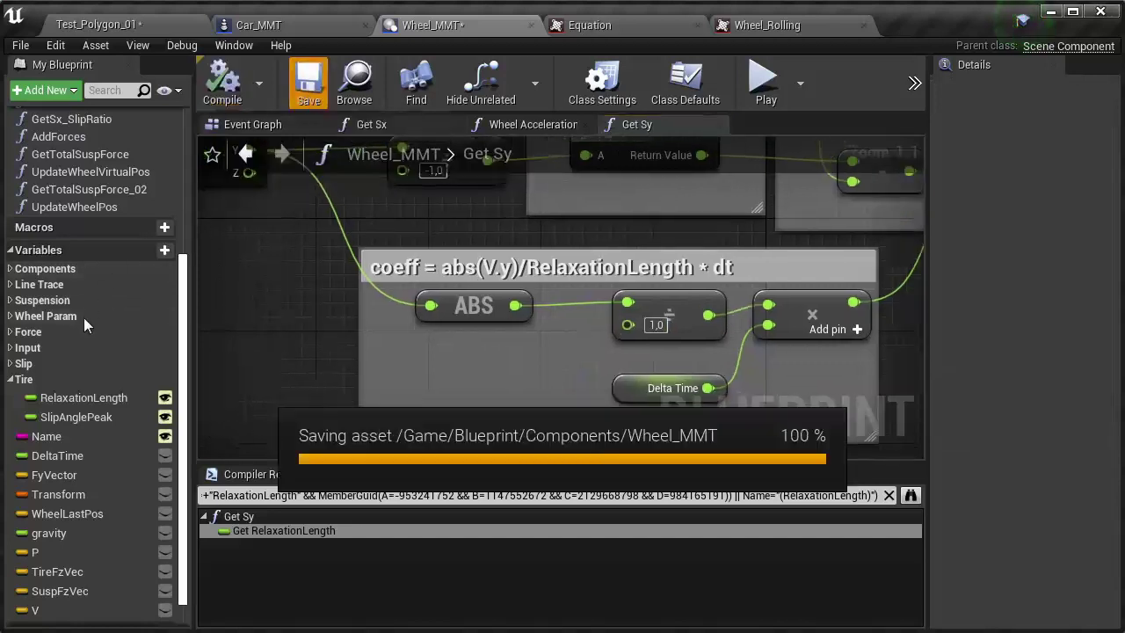
right_click(84, 397)
left_click(105, 420)
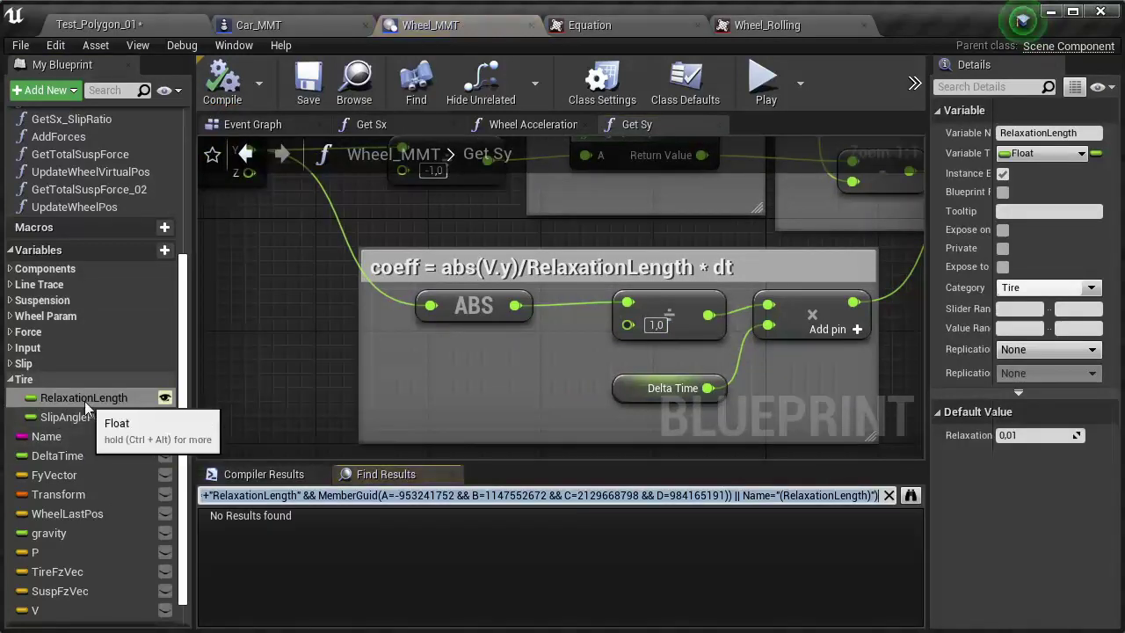
Step: Make RelaxationLength non-instance-editable, change its type to Vector 2D, and compile
left_click(164, 397)
left_click(92, 396)
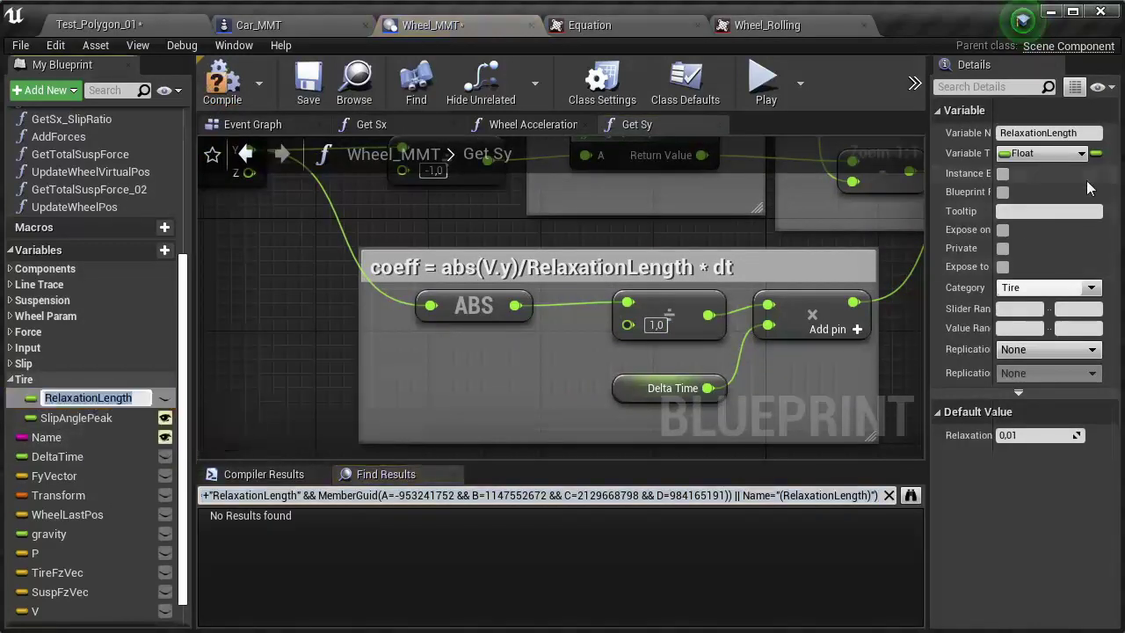
left_click(1041, 153)
type("vector")
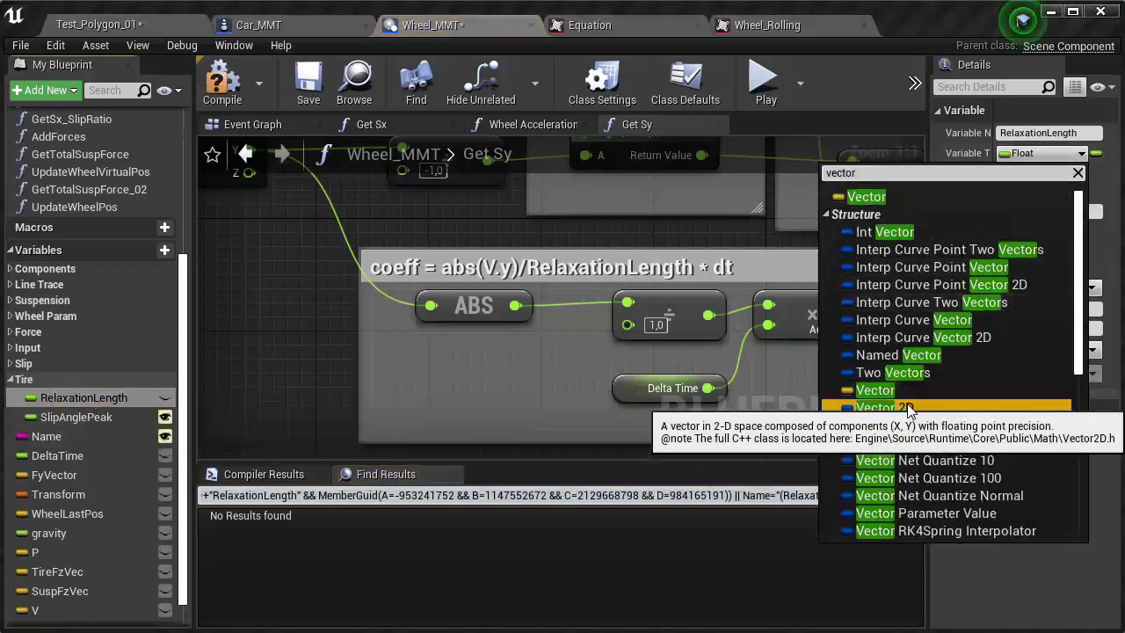
left_click(879, 407)
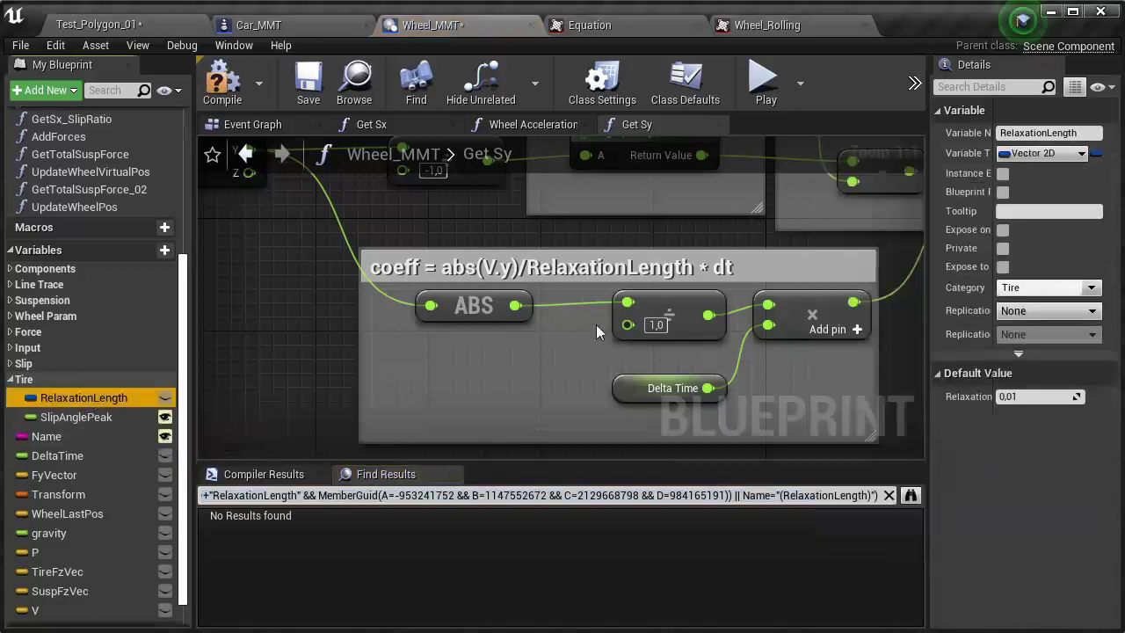
left_click(231, 91)
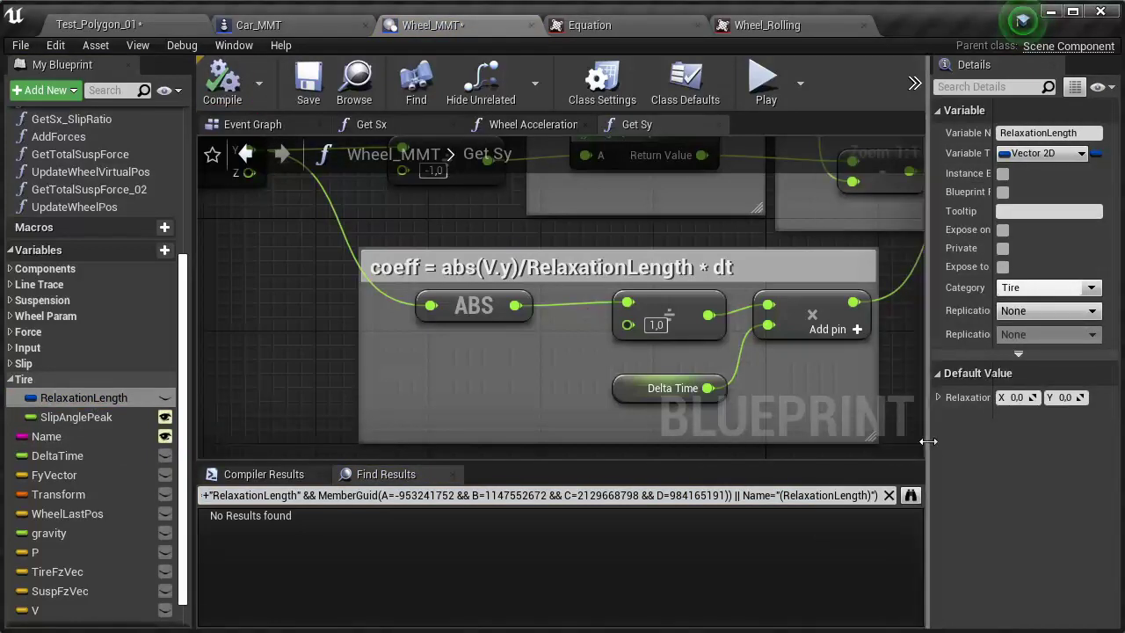
Step: Give RelaxationLength defaults X 0,005 and Y 0,01, save, and drop a getter into Get Sy
left_click_drag(927, 441, 713, 439)
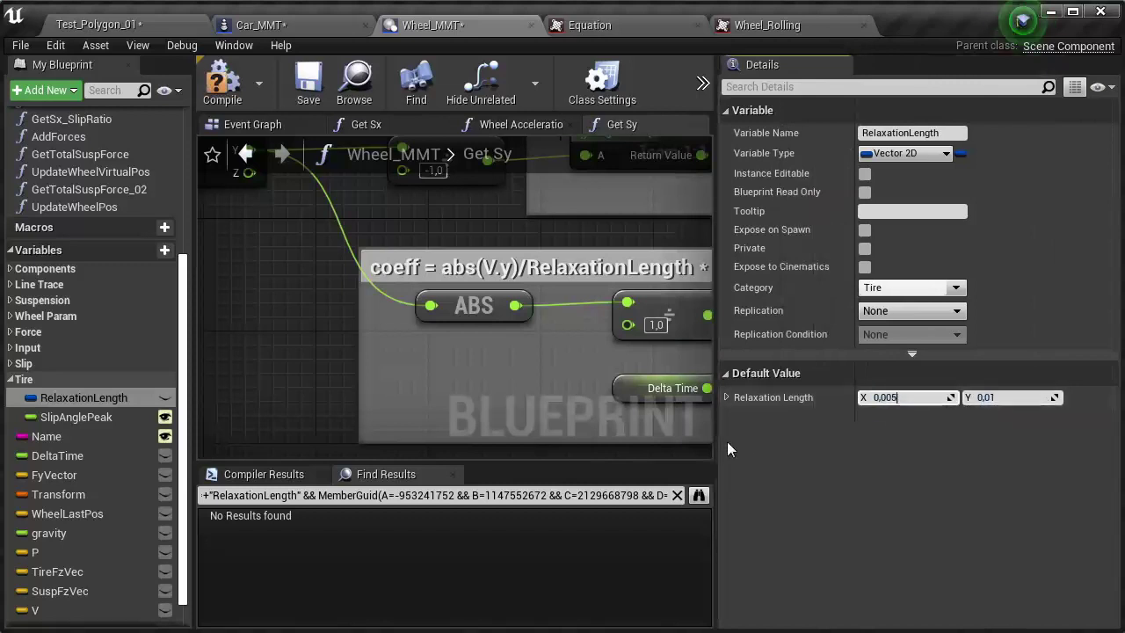
left_click_drag(716, 448, 838, 422)
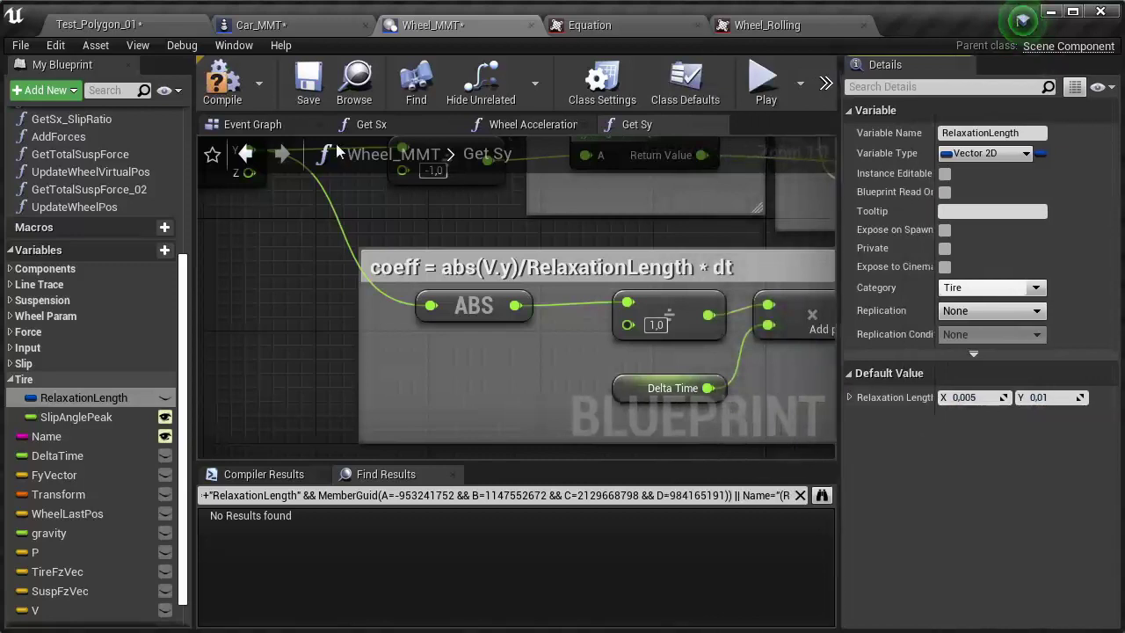
left_click(308, 83)
left_click_drag(83, 397, 370, 402)
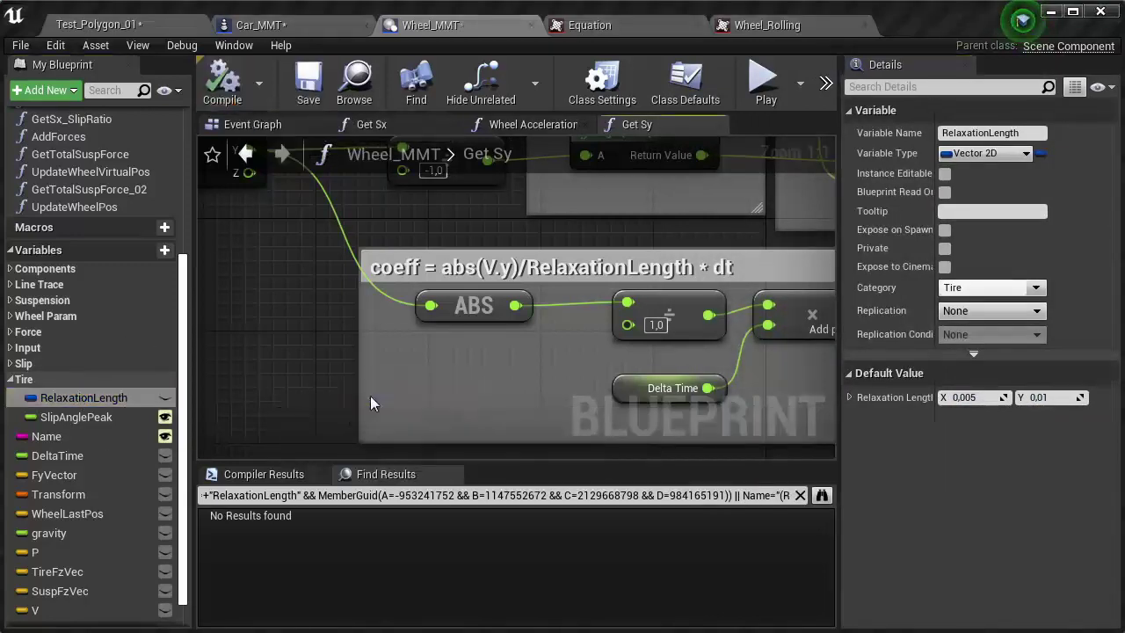
Step: Split the RelaxationLength getter in Get Sy and wire its Y output to the divide node
right_click(281, 367)
left_click(323, 424)
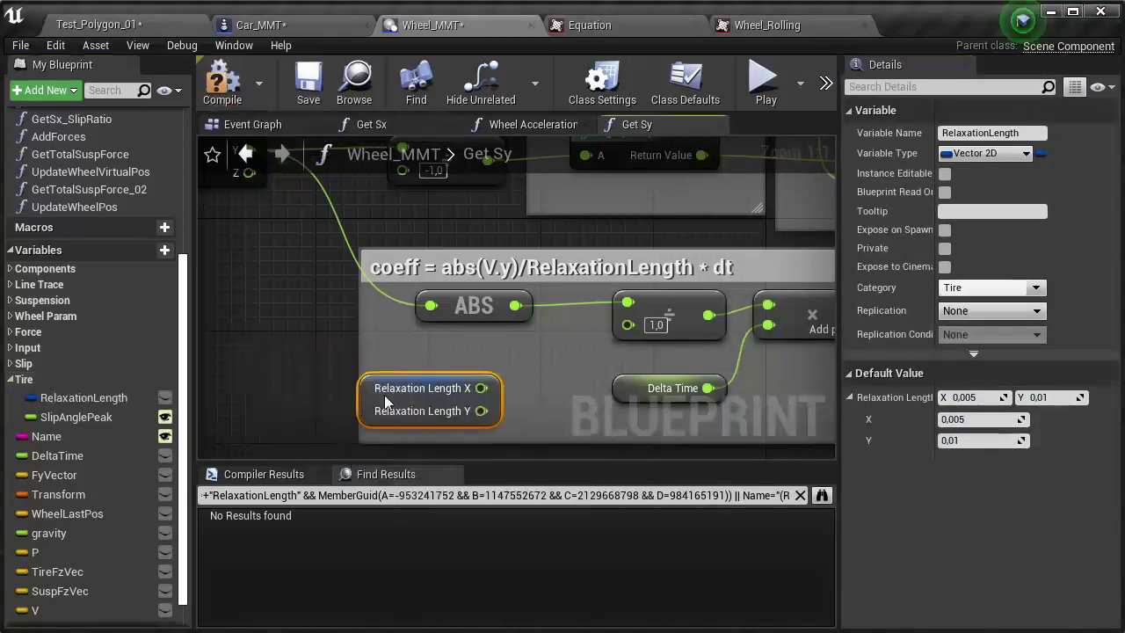
left_click_drag(482, 411, 627, 324)
scroll(559, 375, "down", 2)
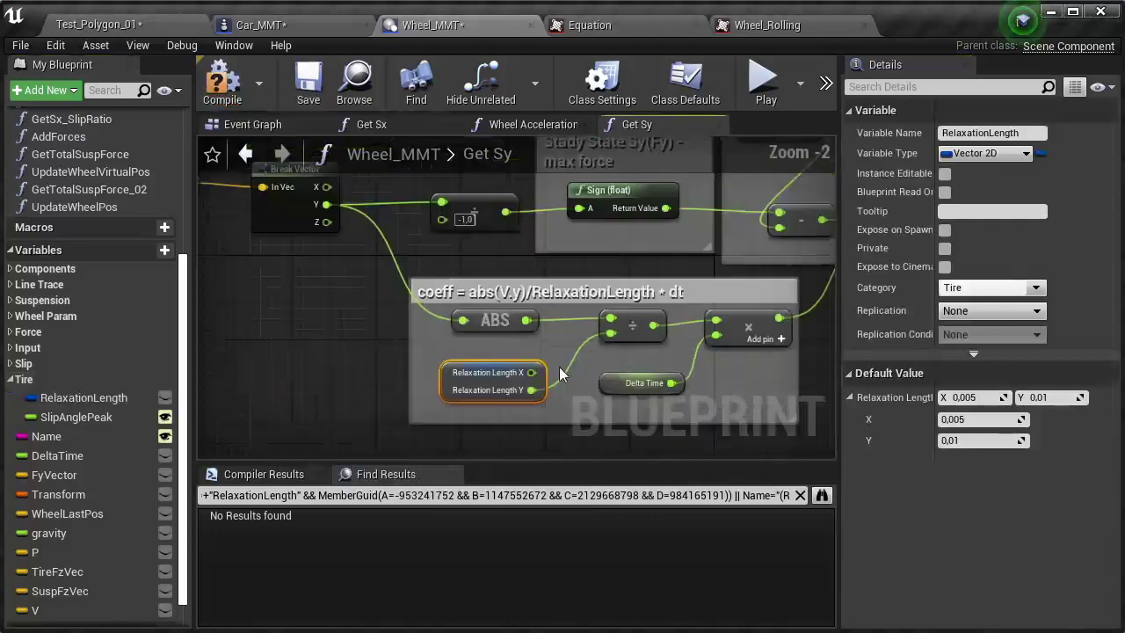
scroll(399, 316, "down", 2)
scroll(346, 344, "down", 4)
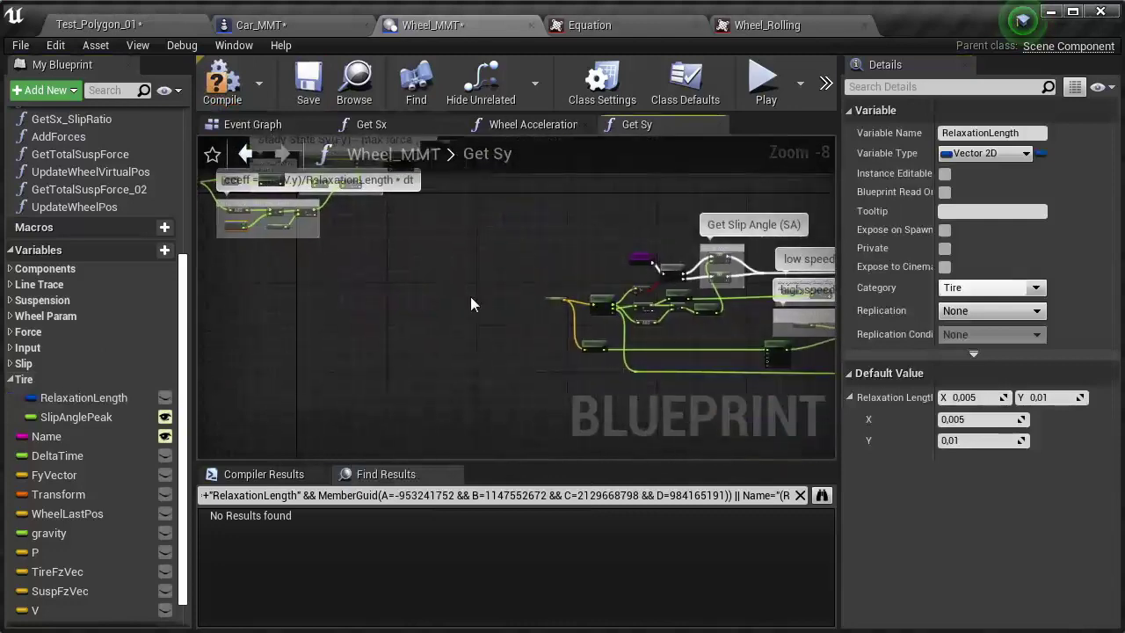
scroll(520, 347, "up", 8)
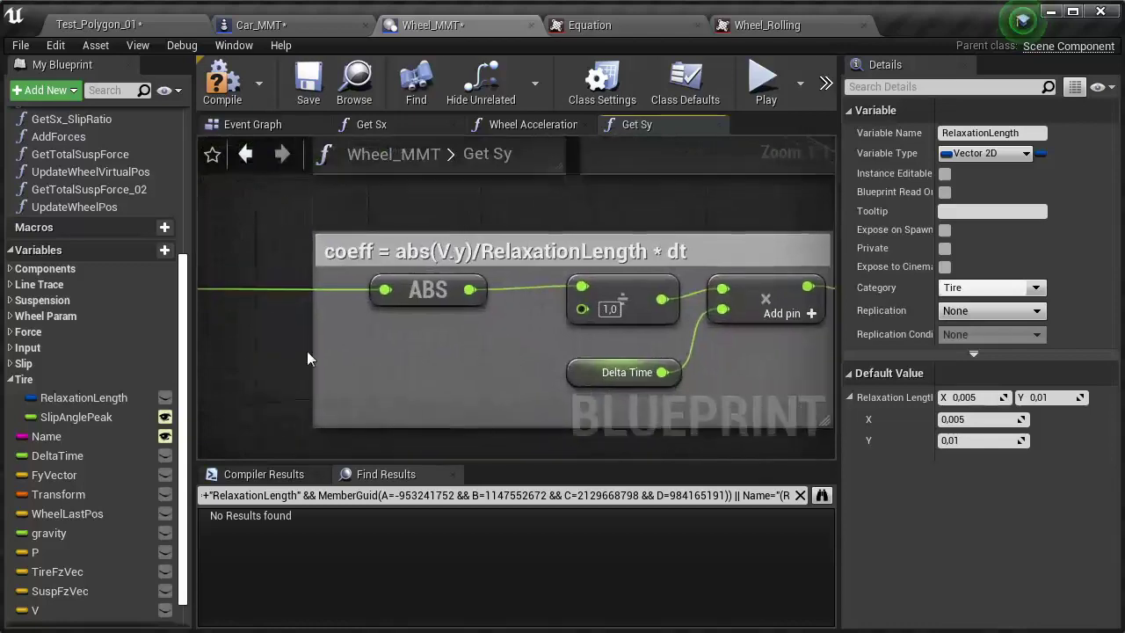
scroll(478, 295, "down", 4)
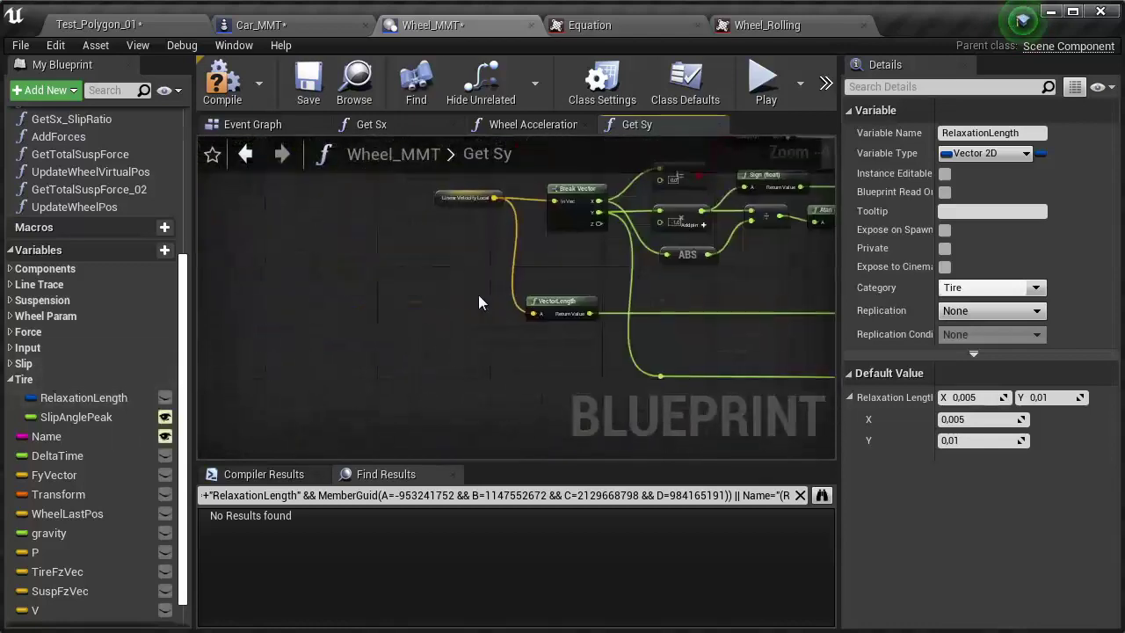
scroll(373, 268, "down", 3)
scroll(327, 325, "up", 4)
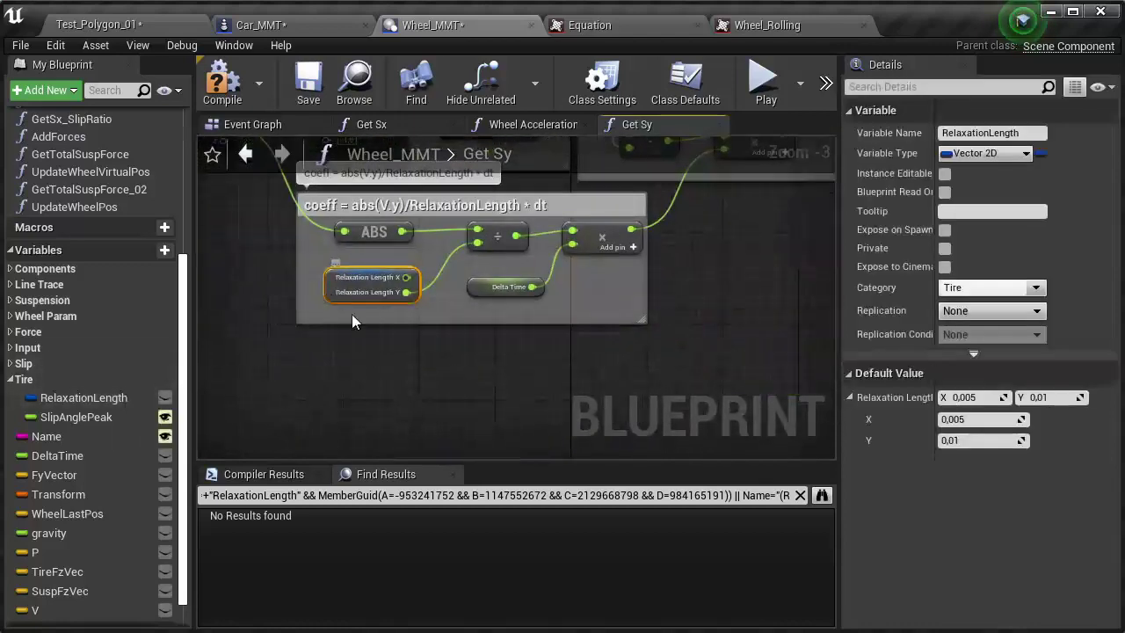
Step: Replace it with a pasted split node inside the coeff comment, rewire Y to the divide, and close Get Sy
key("Delete")
scroll(351, 314, "down", 5)
scroll(510, 308, "up", 8)
key("ctrl+v")
left_click_drag(509, 316, 507, 286)
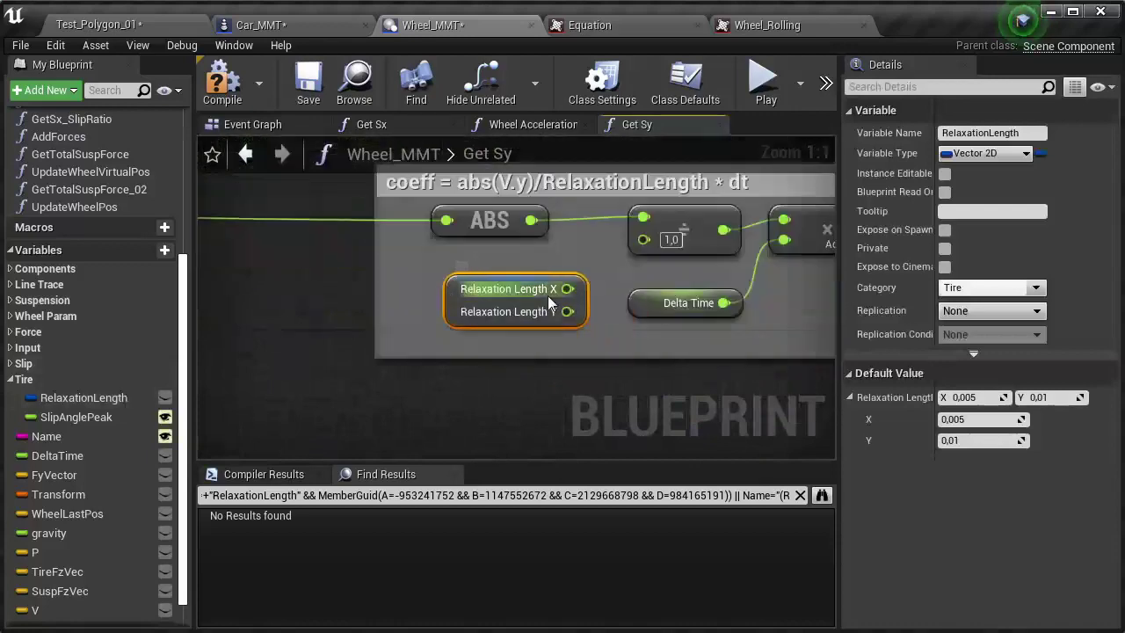
left_click_drag(567, 311, 643, 237)
scroll(391, 406, "down", 2)
scroll(391, 407, "down", 2)
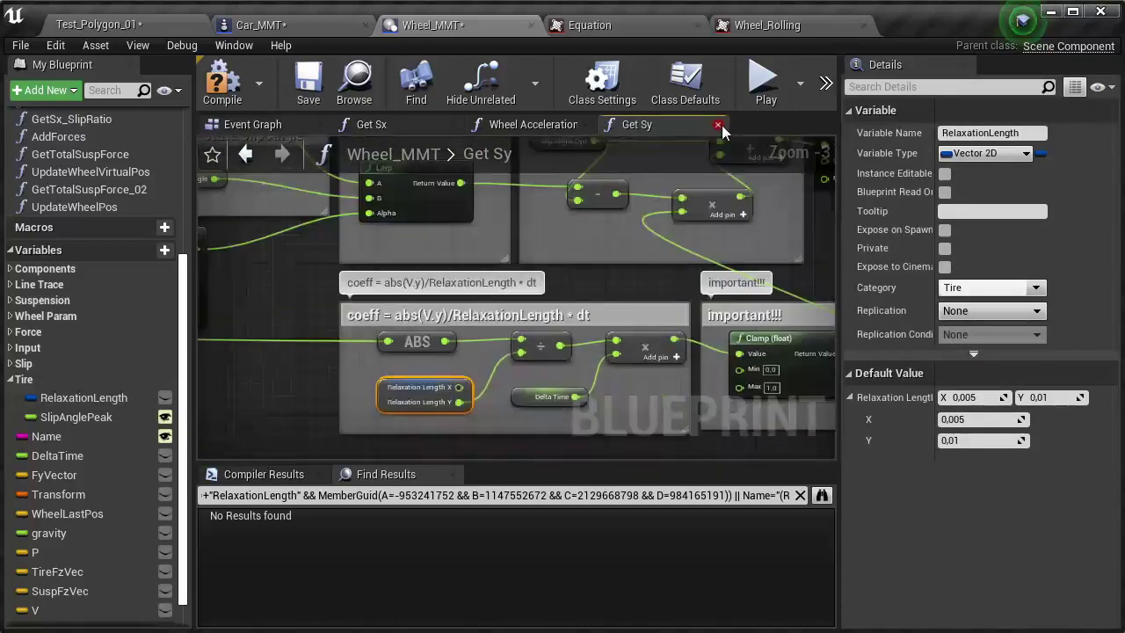
left_click(721, 124)
Step: In Get Sx, add a split RelaxationLength node feeding its X into the divide node, and save
left_click(399, 129)
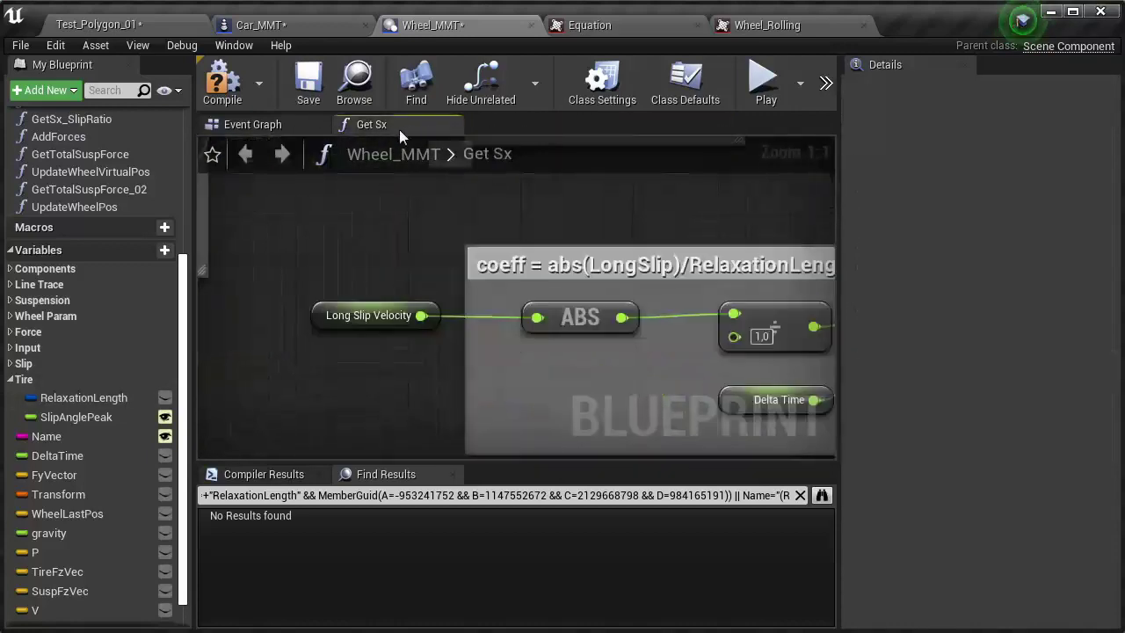
left_click_drag(88, 398, 439, 326)
key("ctrl+v")
left_click_drag(541, 324, 644, 260)
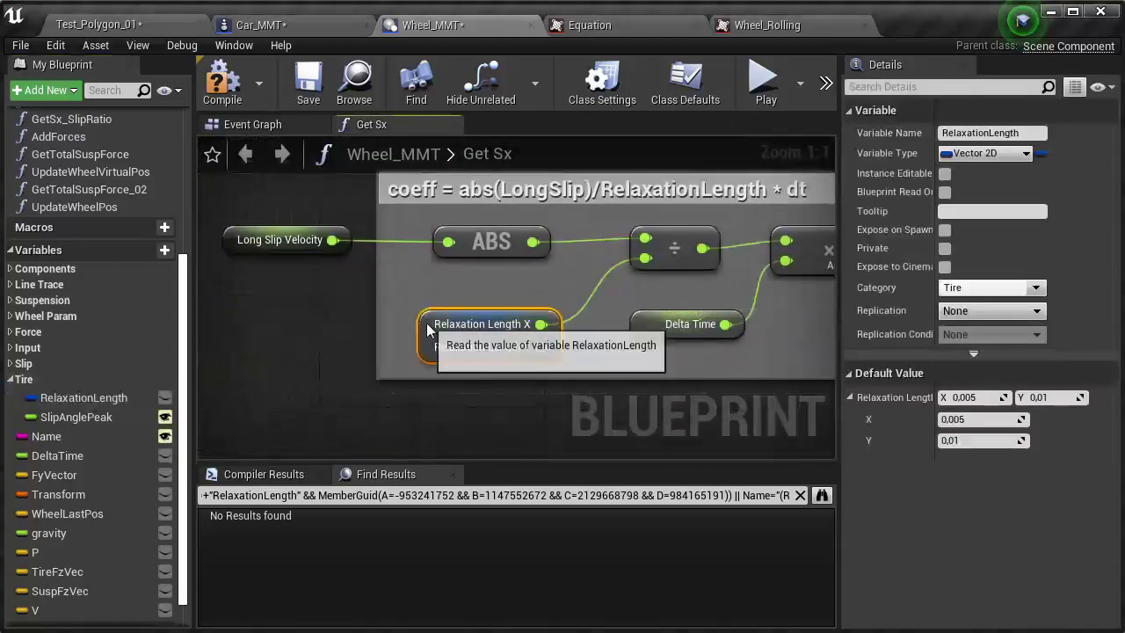
left_click_drag(475, 338, 487, 324)
left_click(309, 88)
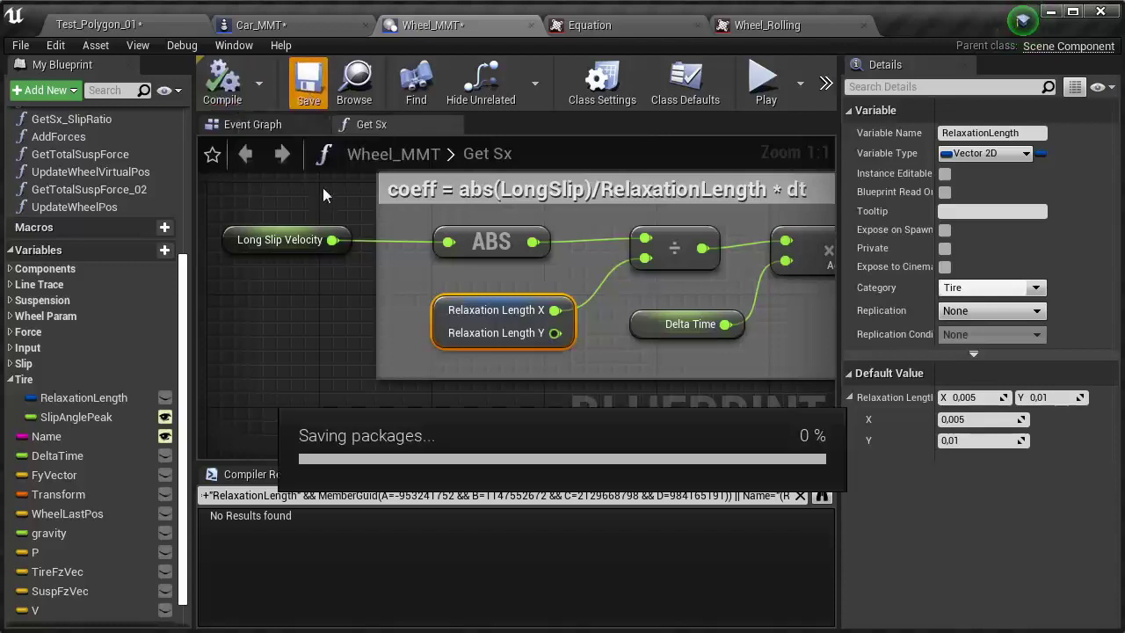
Step: Set RelaxationLength's default X to 0.03 and save Wheel_MMT
left_click(443, 345)
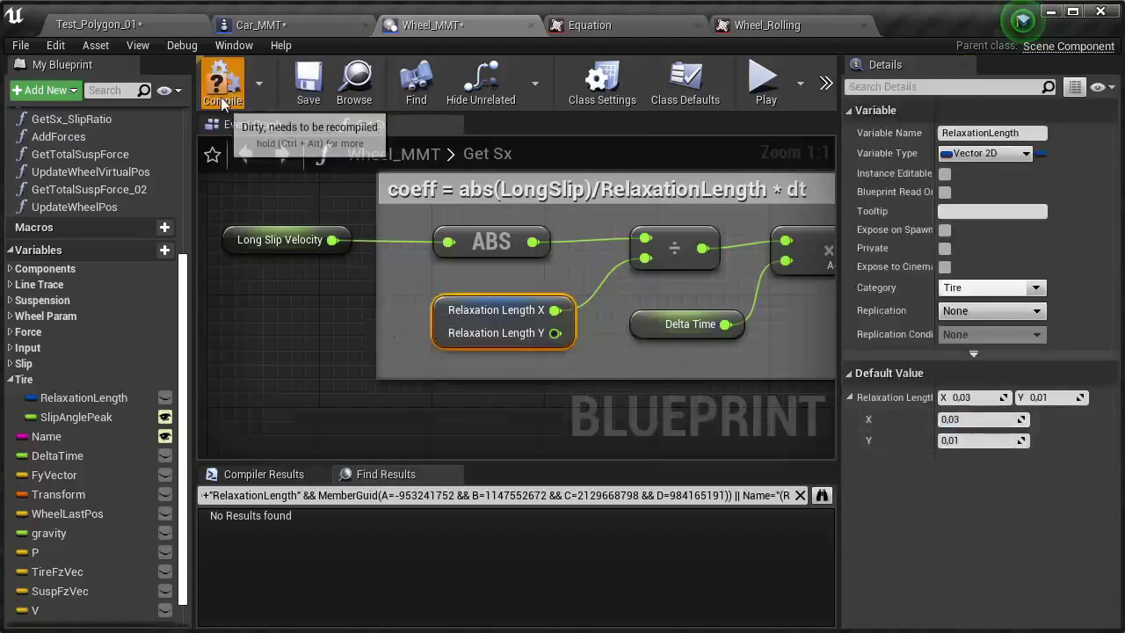
left_click(20, 45)
left_click(40, 76)
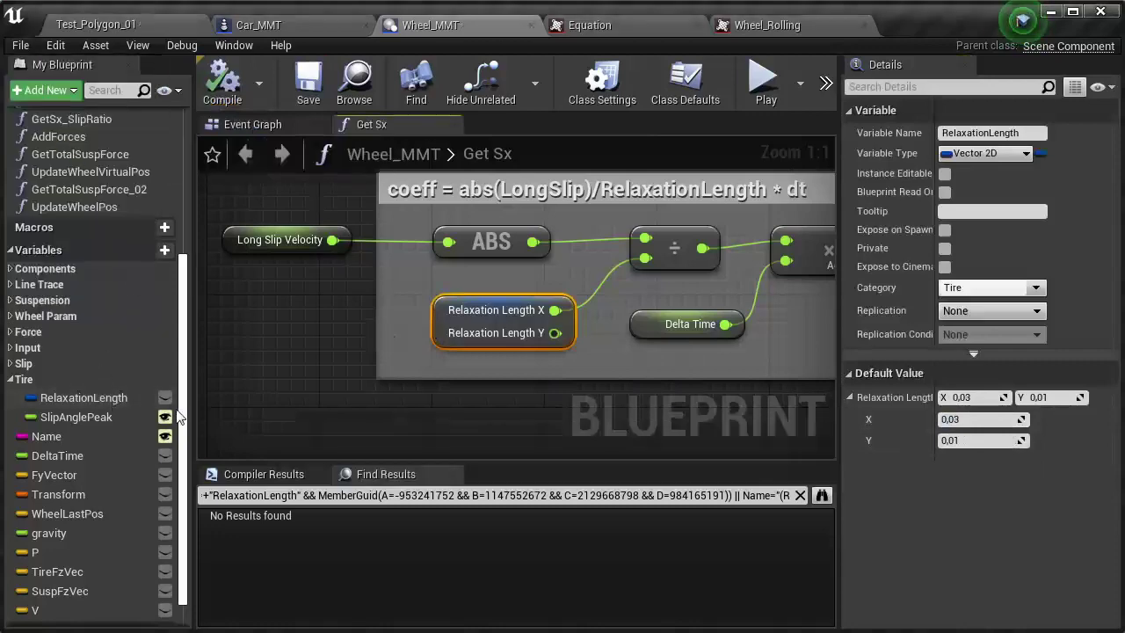
Step: Play the Test_Polygon_01 level and test-drive the car forward, in reverse and turning
left_click(117, 26)
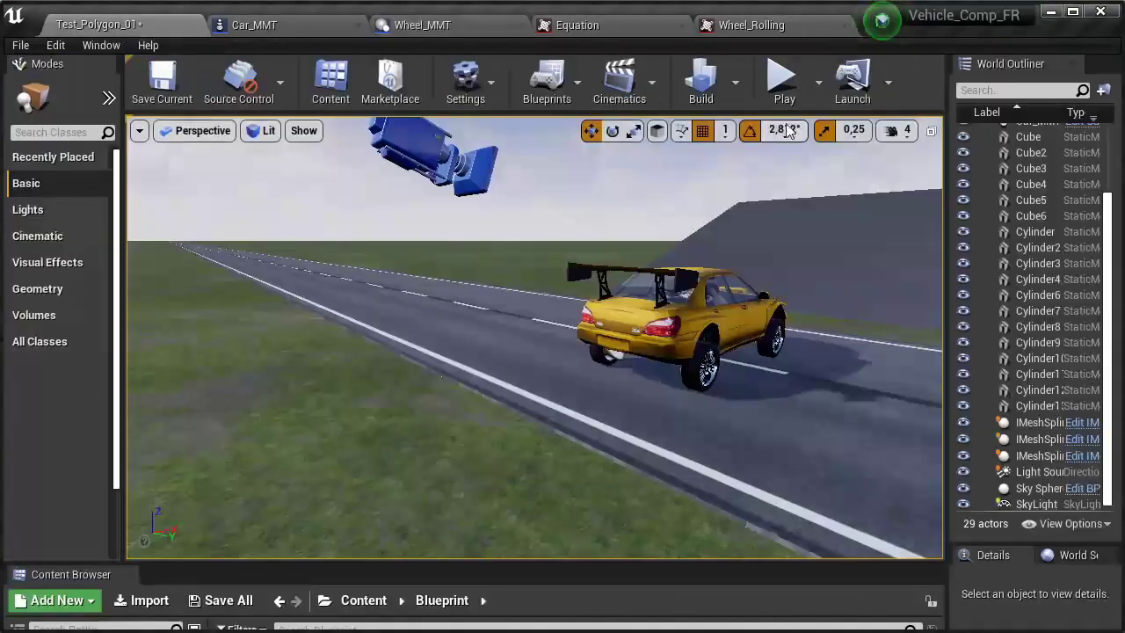
left_click(777, 83)
key("F11")
key("s")
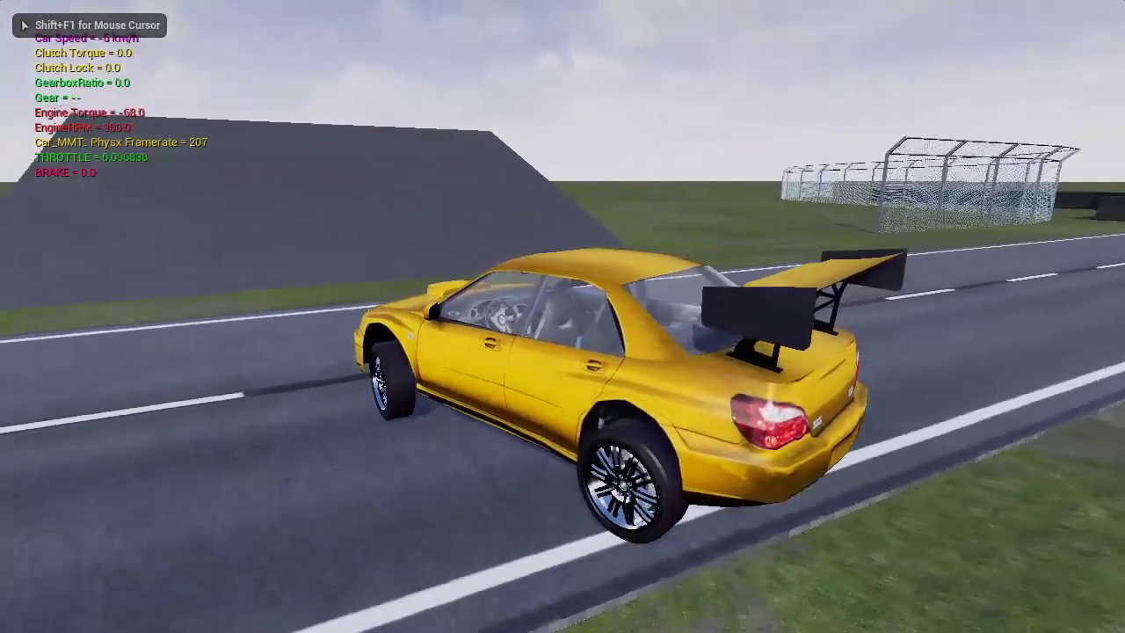
key("w")
key("w")
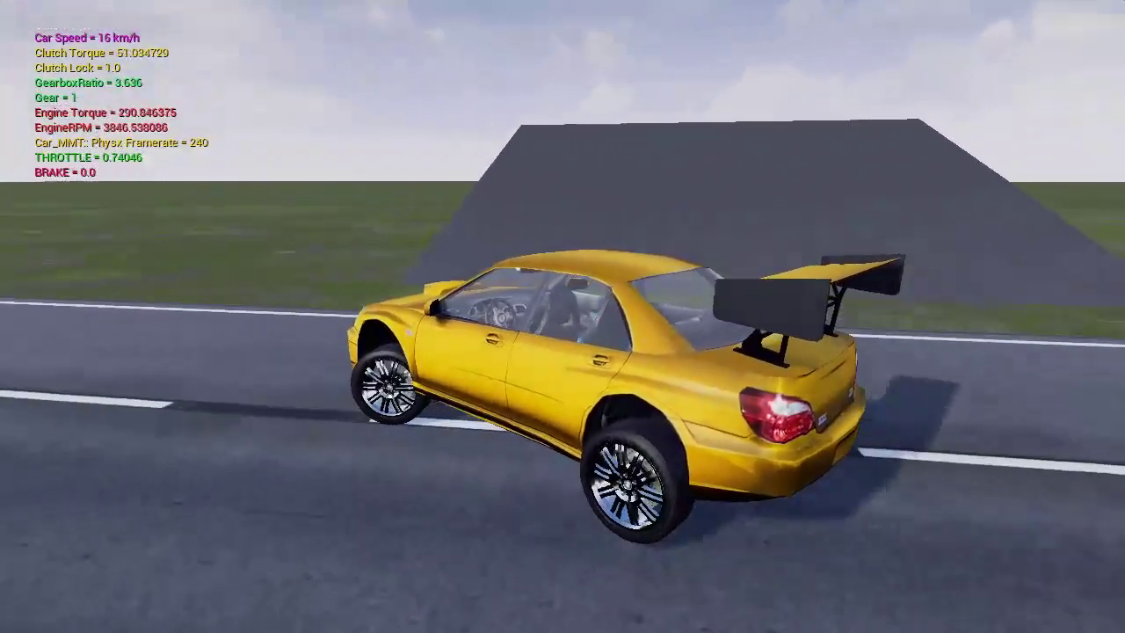
key("s")
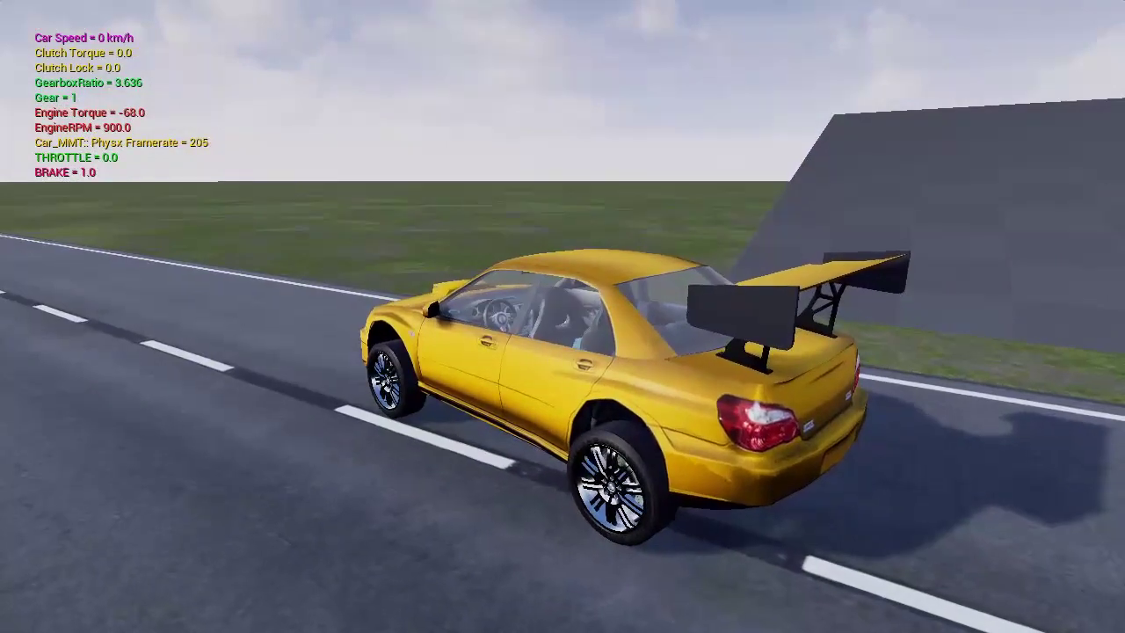
key("w")
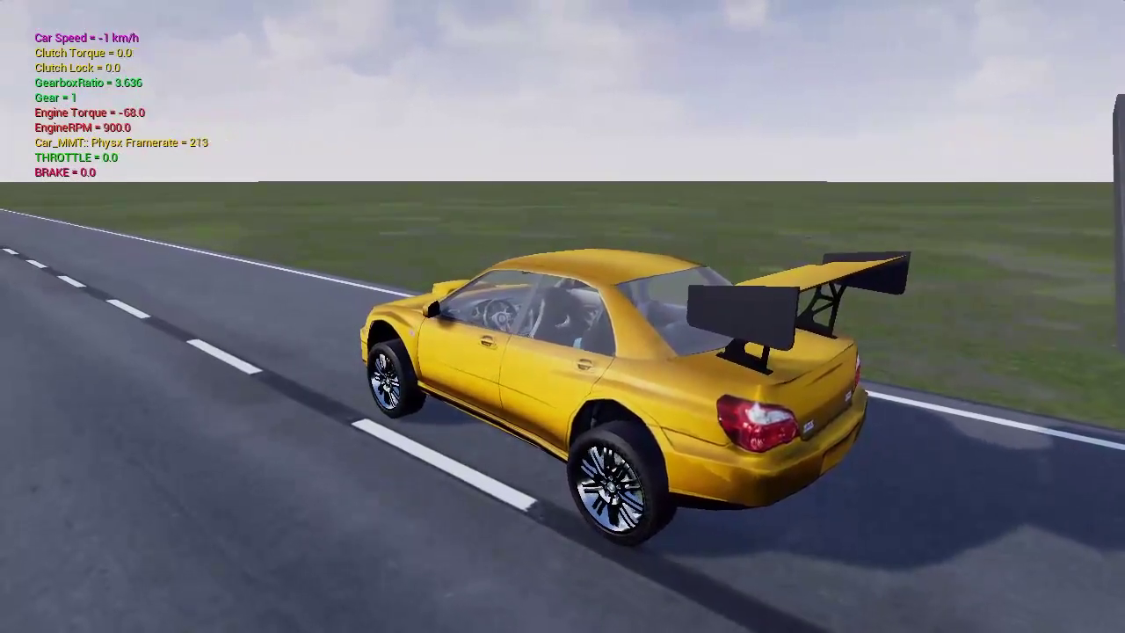
key("s")
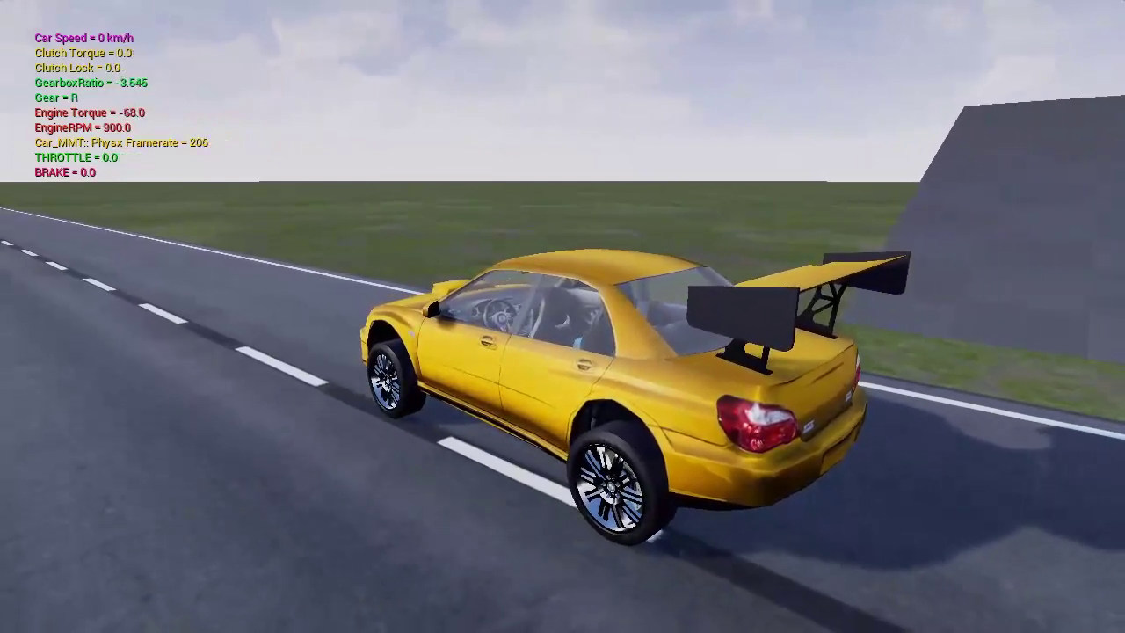
key("s")
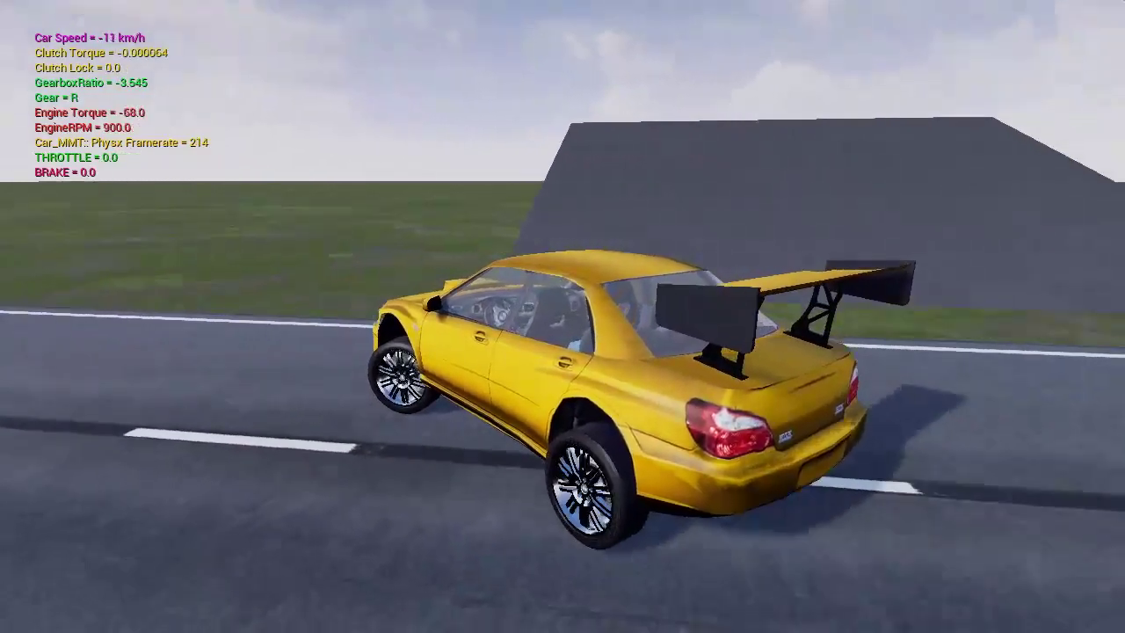
key("w")
key("d")
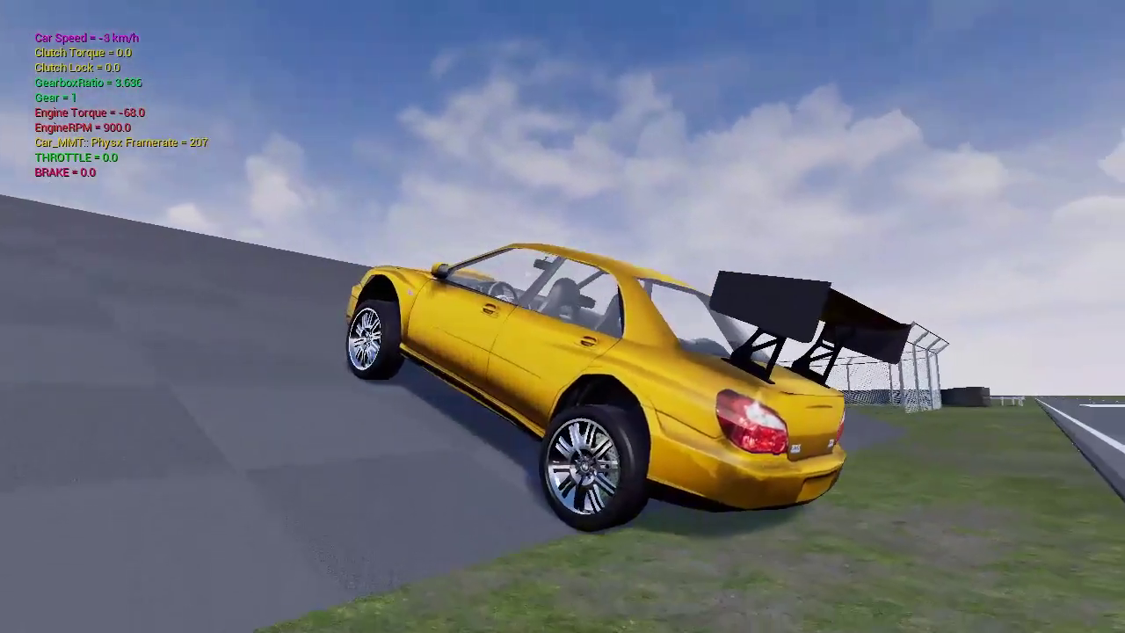
key("Up")
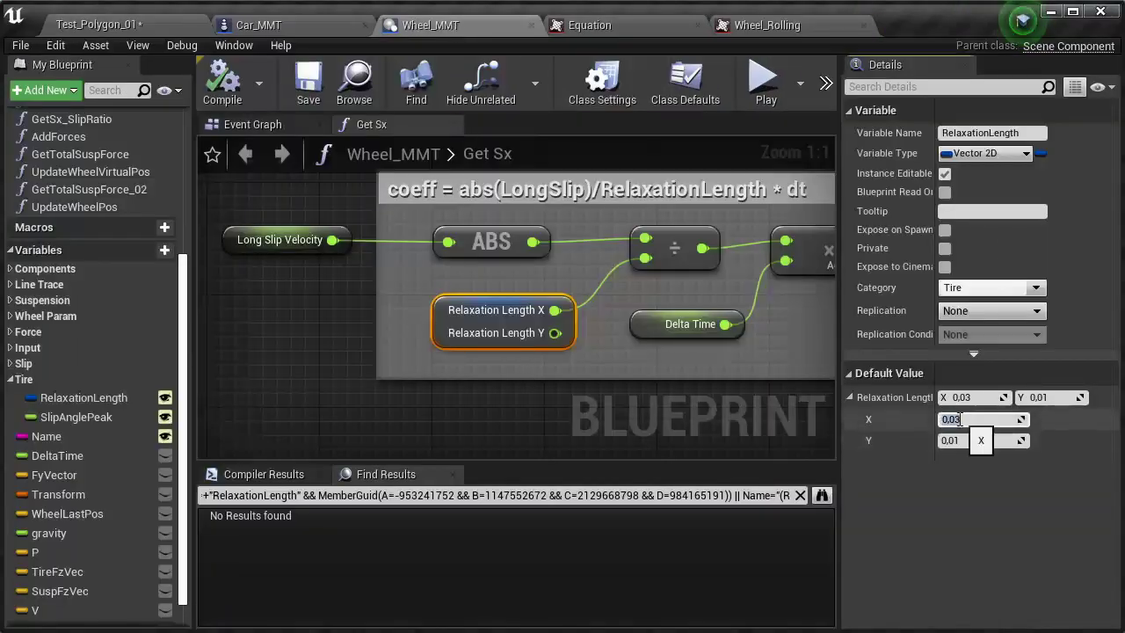
Step: Compile Wheel_MMT with RelaxationLength instance-editable and its X default back at 0.005
left_click(246, 105)
scroll(493, 392, "down", 4)
scroll(456, 373, "down", 3)
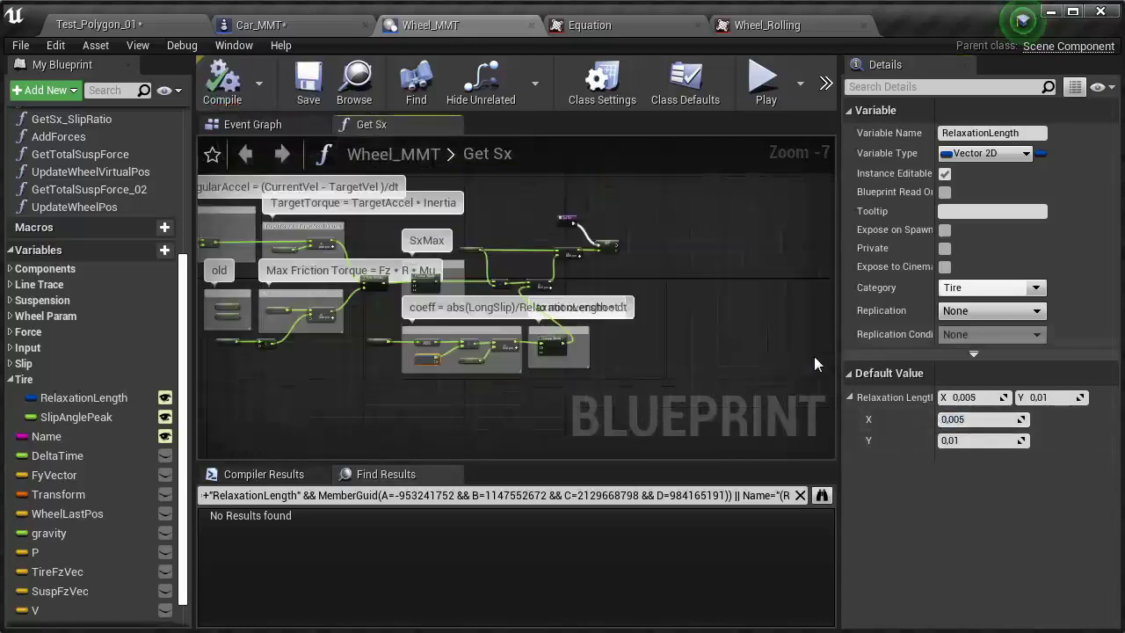
left_click_drag(840, 332, 1015, 331)
left_click_drag(672, 461, 685, 582)
scroll(726, 481, "up", 2)
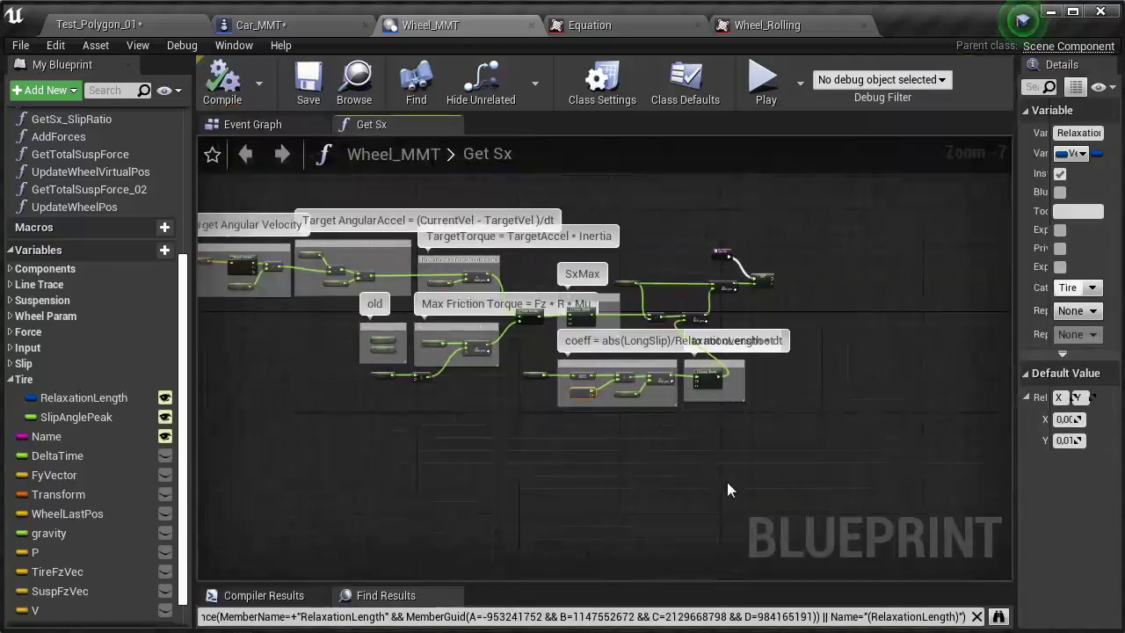
scroll(461, 351, "up", 1)
Step: Open the Wheel Acceleration function graph at its Long Slip Velocity section
left_click(267, 126)
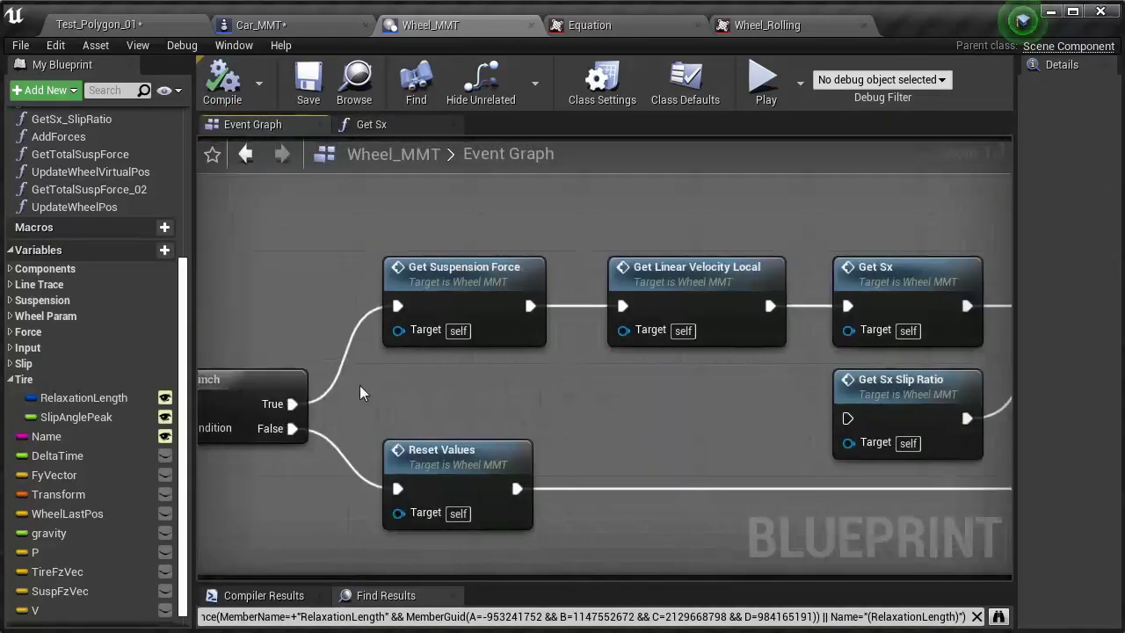
right_click_drag(264, 308, 577, 300)
double_click(527, 321)
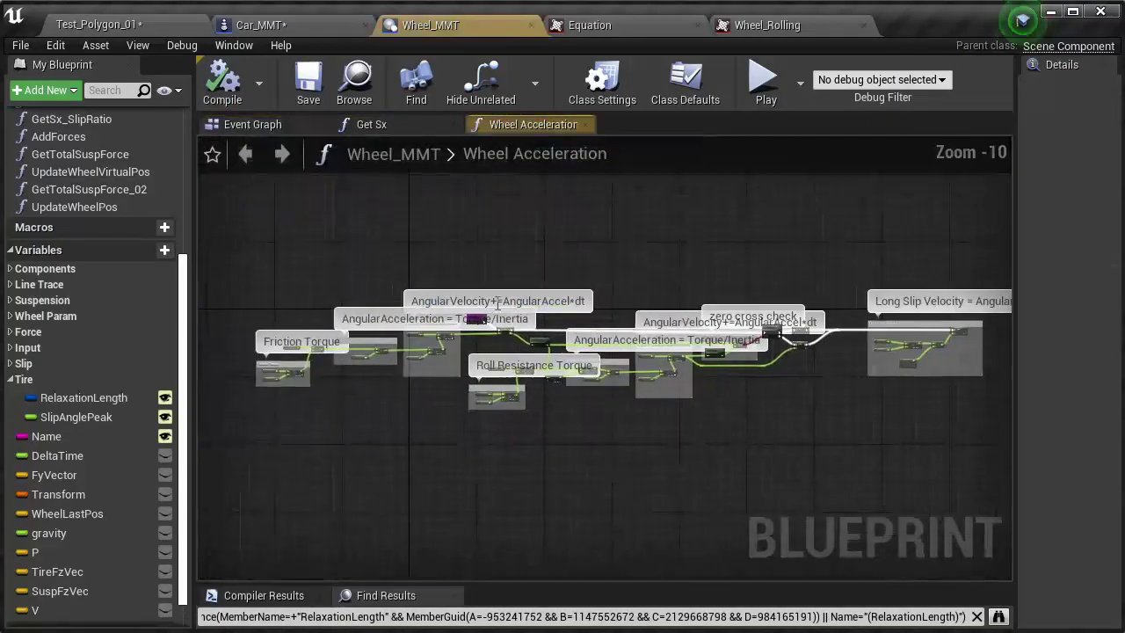
scroll(588, 417, "up", 7)
right_click_drag(588, 418, 555, 349)
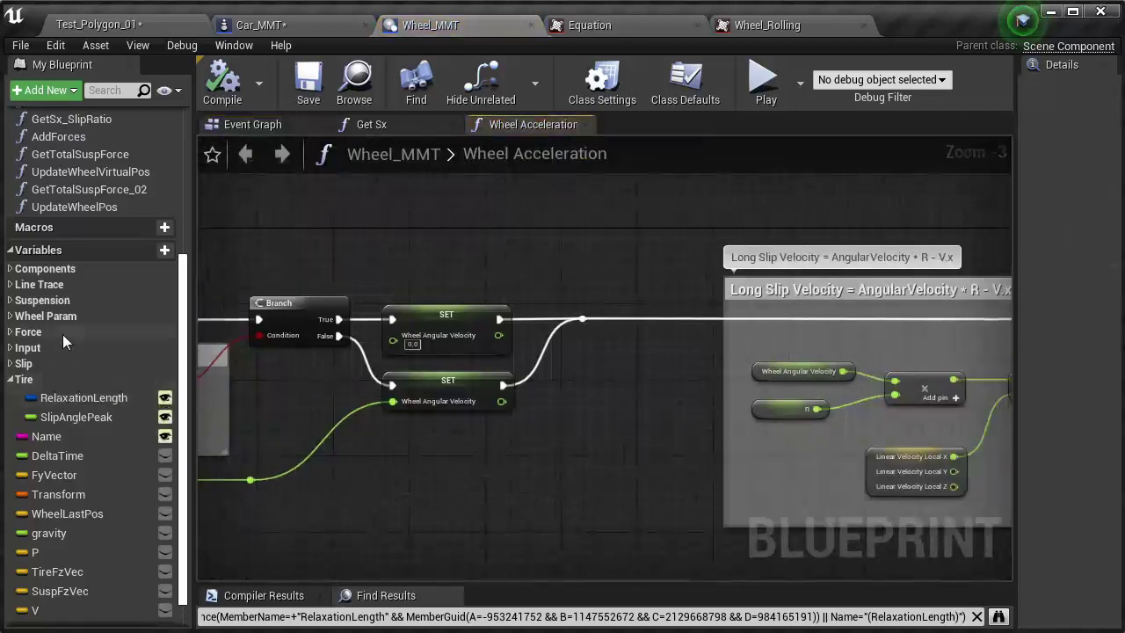
Step: Add a Boolean variable named IsLocked and save the blueprint
left_click(164, 250)
type("IsLocked")
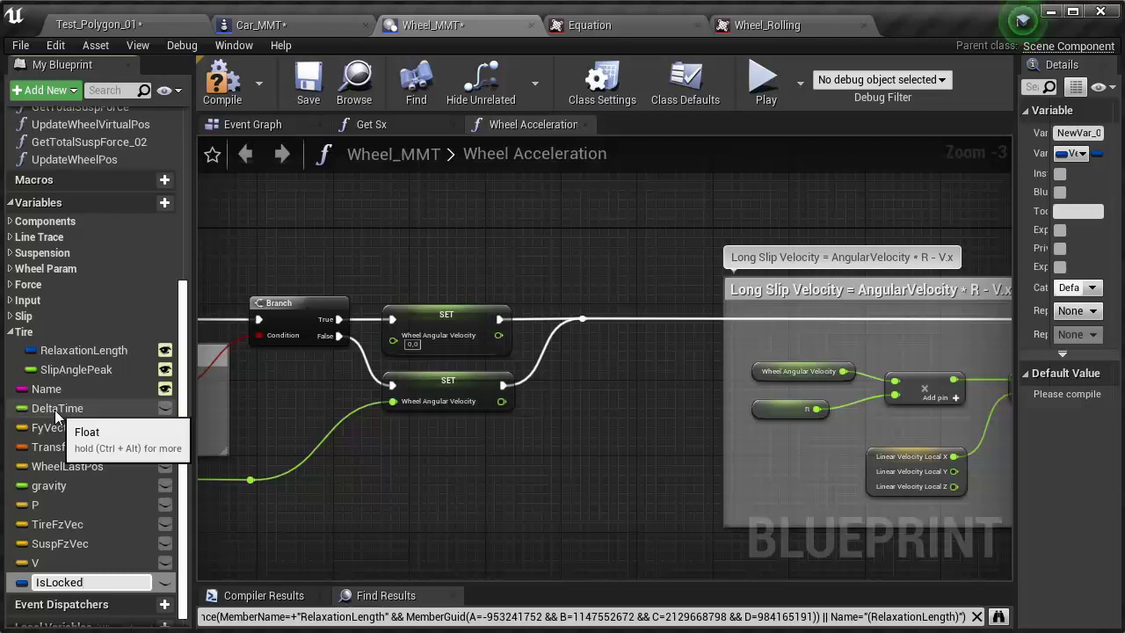
key("Return")
left_click_drag(1016, 421, 863, 422)
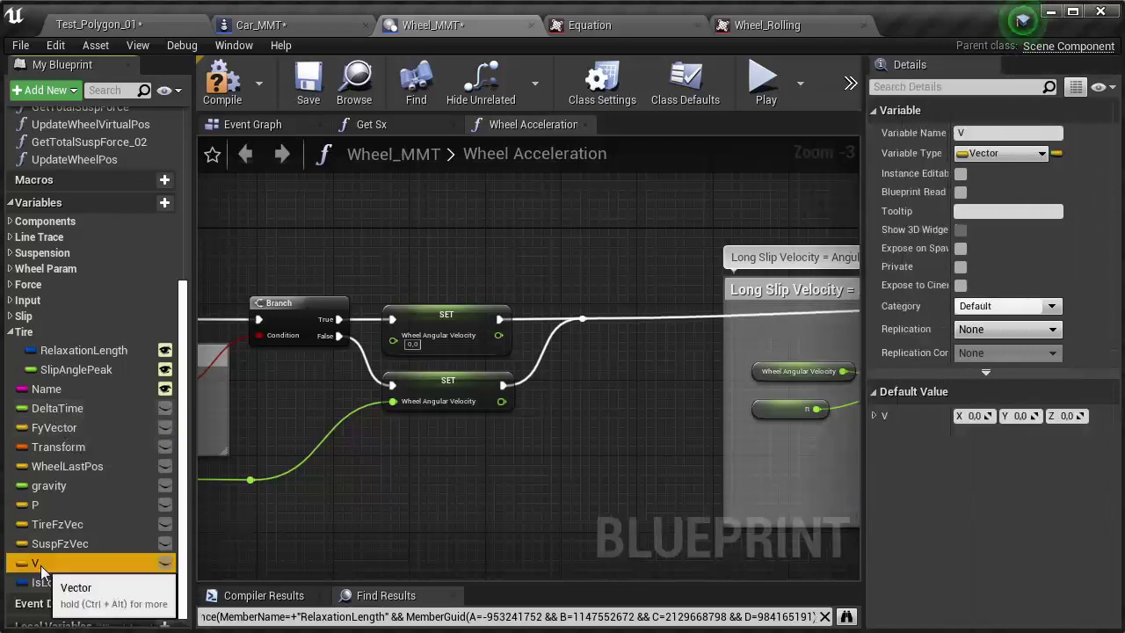
left_click(1041, 154)
left_click(843, 197)
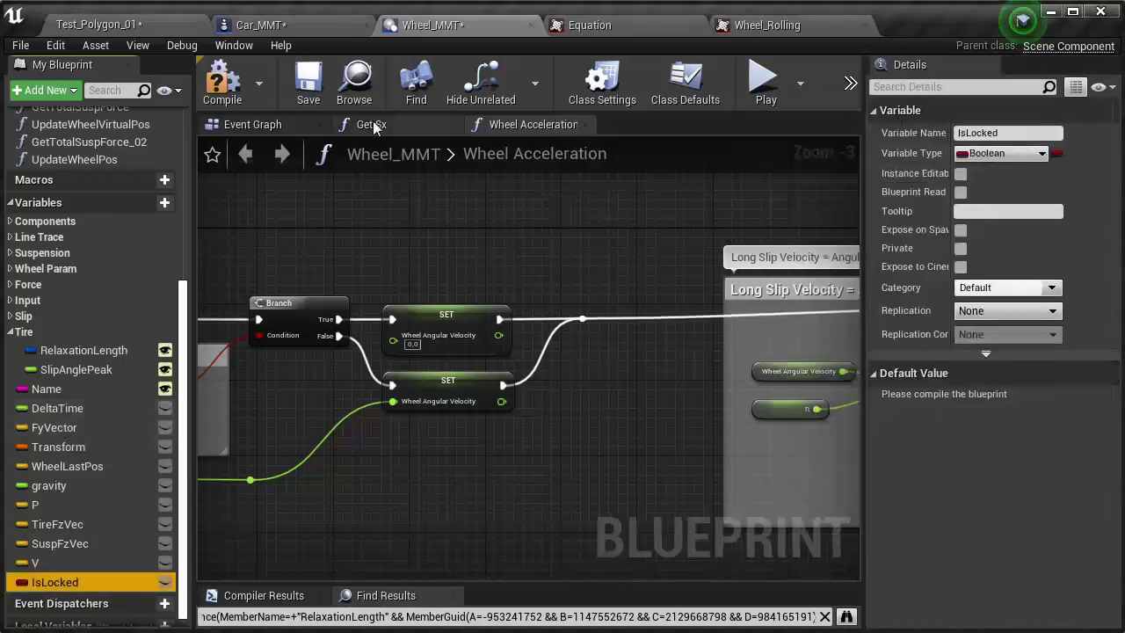
left_click(307, 92)
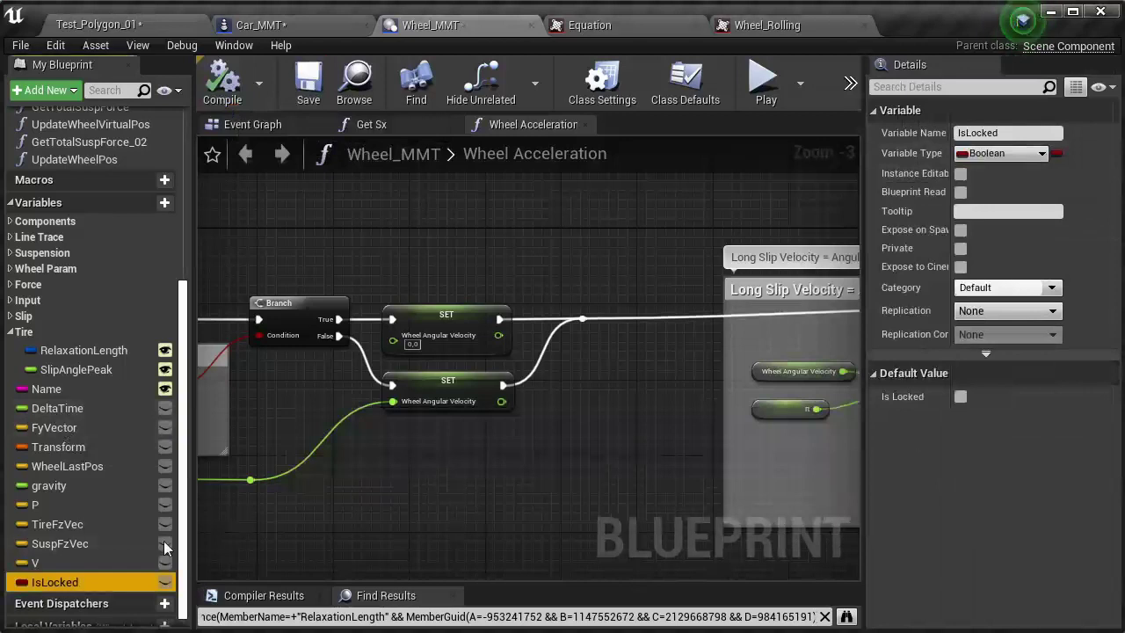
Step: Chain two SET IsLocked nodes after the upper and lower velocity SETs, wired on to Long Slip Velocity
left_click_drag(519, 458, 530, 320)
left_click(594, 335)
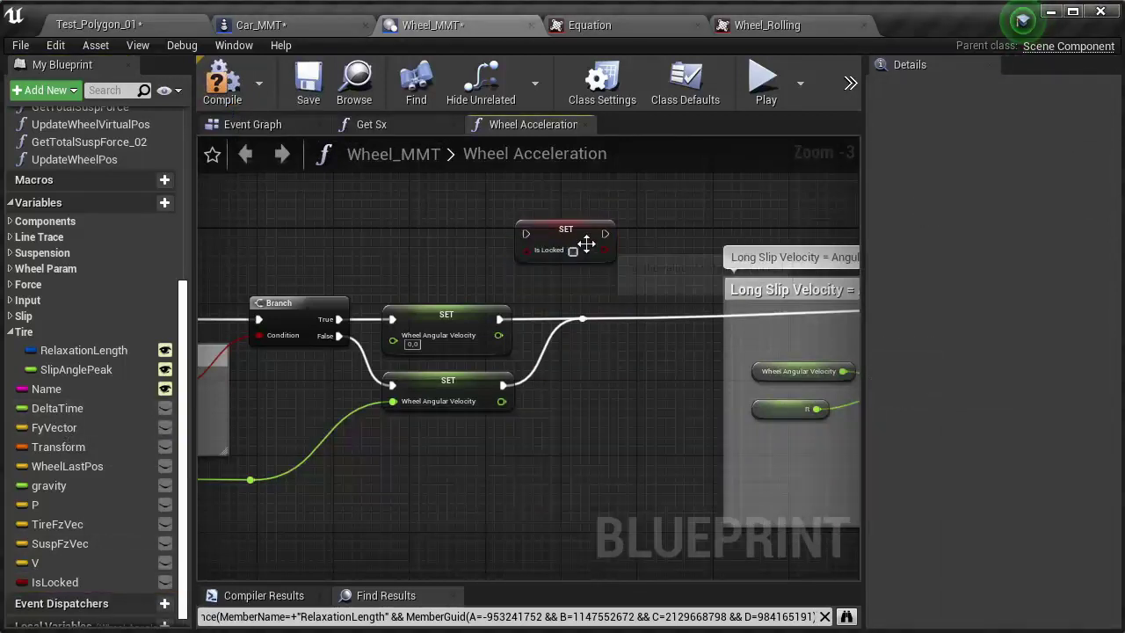
key("ctrl+w")
left_click_drag(599, 435, 594, 492)
left_click(583, 320)
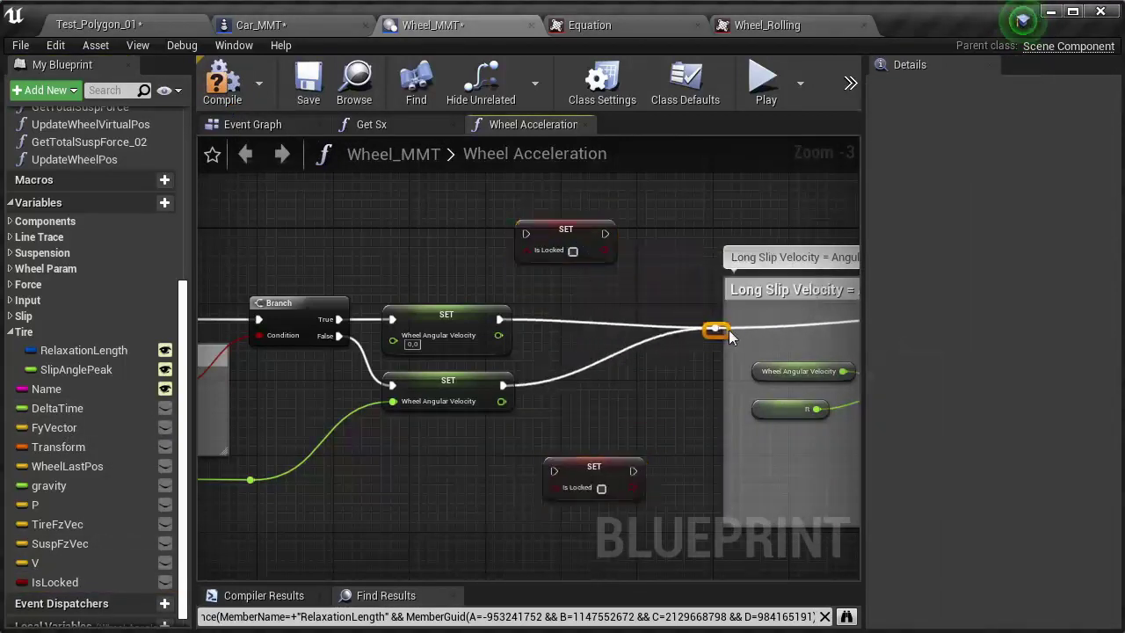
scroll(564, 325, "up", 3)
mouse_move(454, 318)
left_mouse_down()
mouse_move(471, 204)
mouse_move(505, 184)
left_mouse_up()
left_click_drag(560, 181, 560, 291)
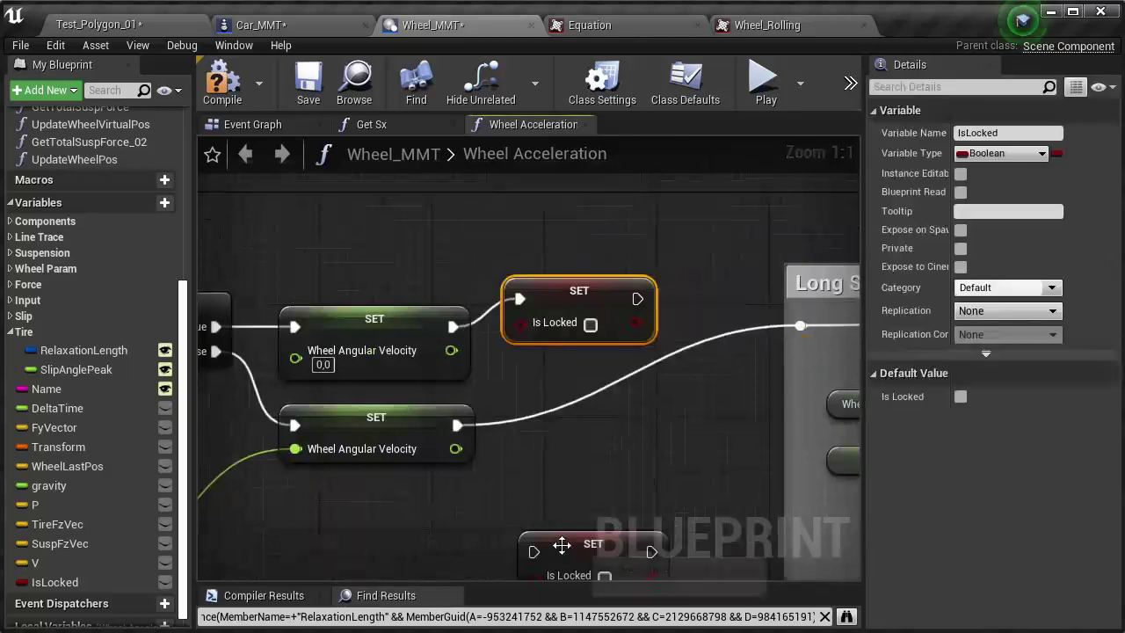
mouse_move(562, 545)
left_mouse_down()
mouse_move(566, 444)
mouse_move(457, 425)
left_mouse_up()
left_click_drag(557, 430, 557, 406)
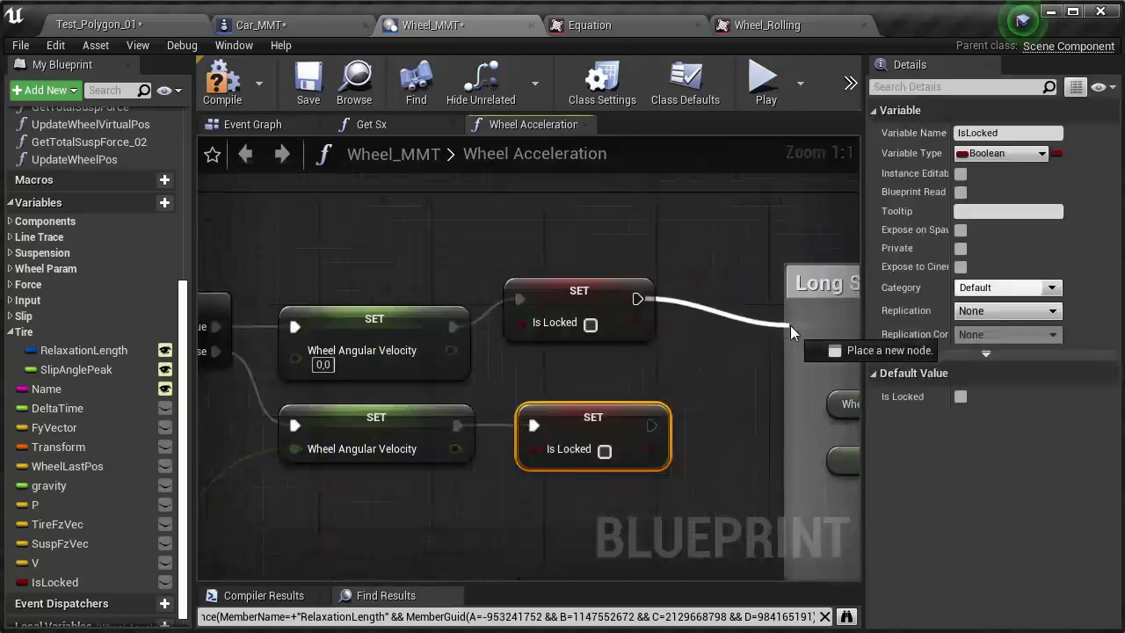
left_click_drag(652, 424, 799, 326)
Step: Set IsLocked to true on the upper, locked-branch setter, leaving the other false
left_click(629, 317)
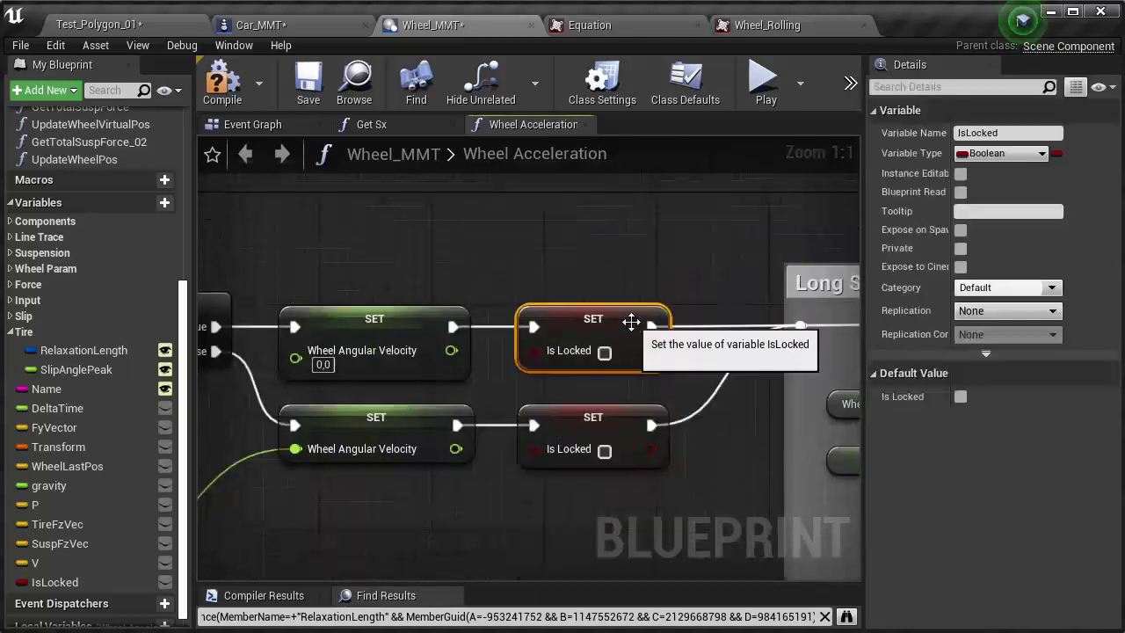
left_click(604, 351)
right_click_drag(610, 360, 432, 360)
left_click(636, 335)
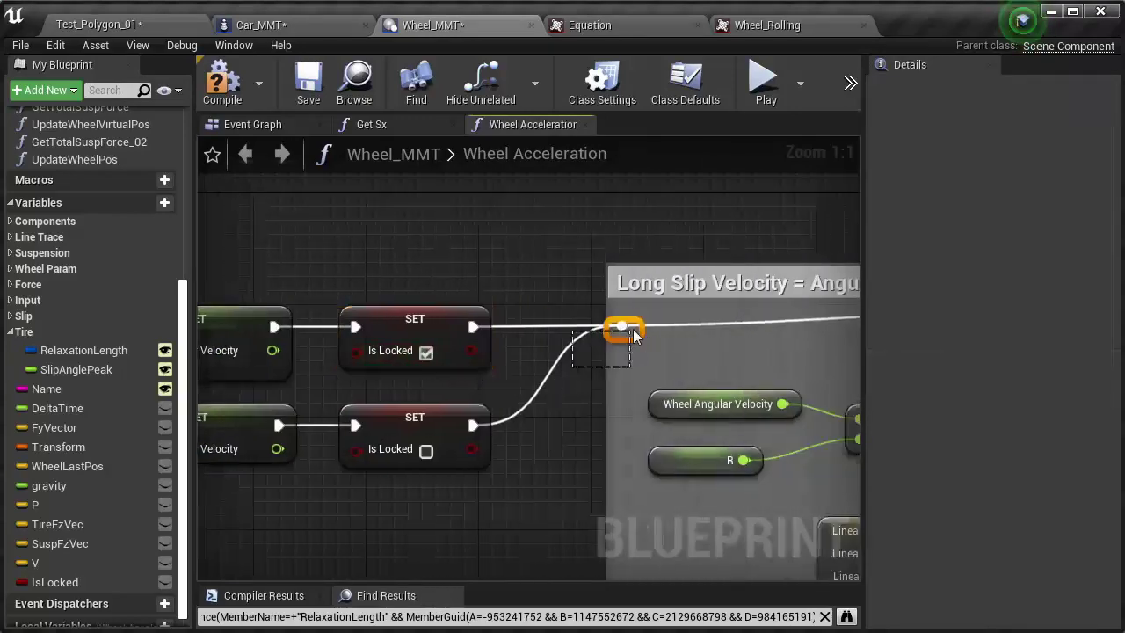
scroll(599, 331, "down", 4)
scroll(583, 394, "up", 3)
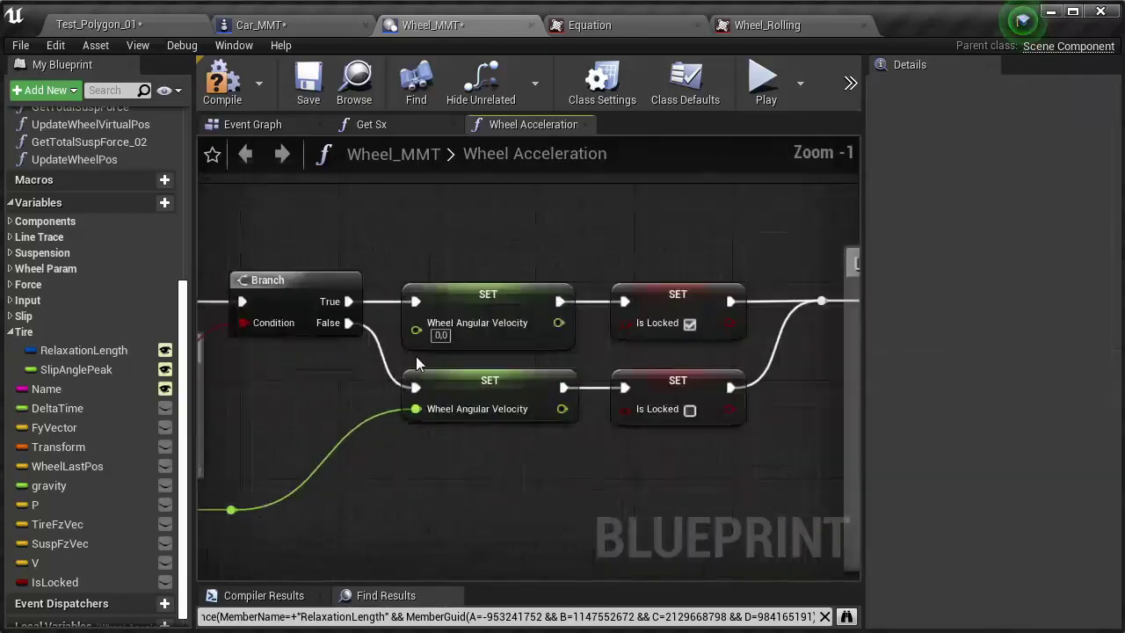
right_click_drag(571, 453, 536, 457)
scroll(615, 448, "down", 5)
right_click_drag(615, 448, 387, 498)
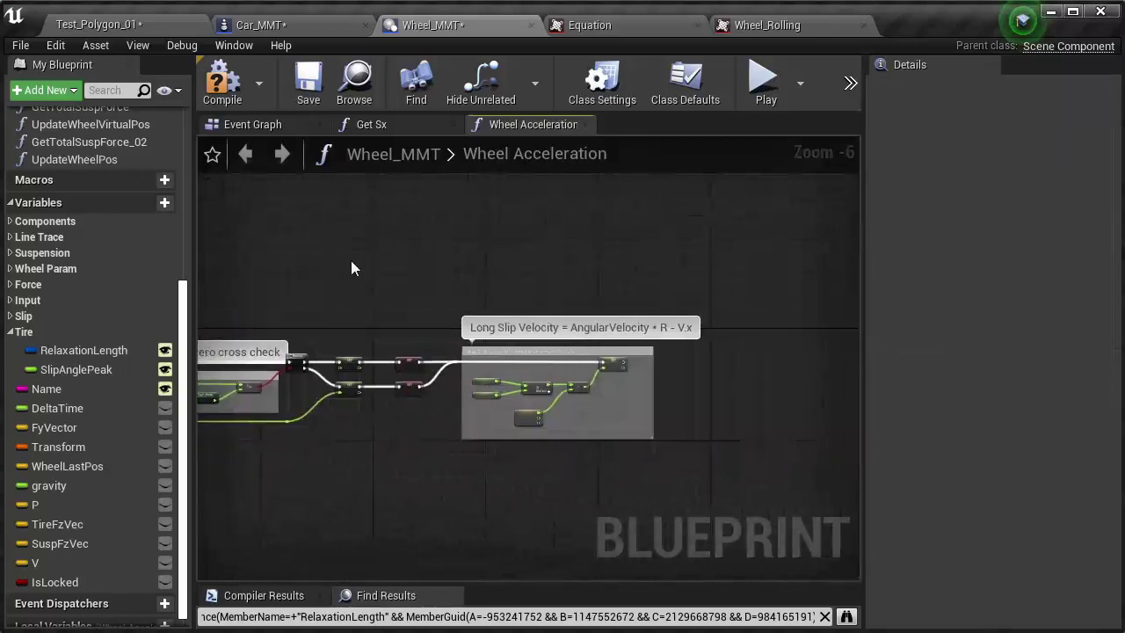
Step: Compile the Wheel_MMT blueprint and bring up the Get Sx function graph
left_click(291, 94)
left_click(372, 127)
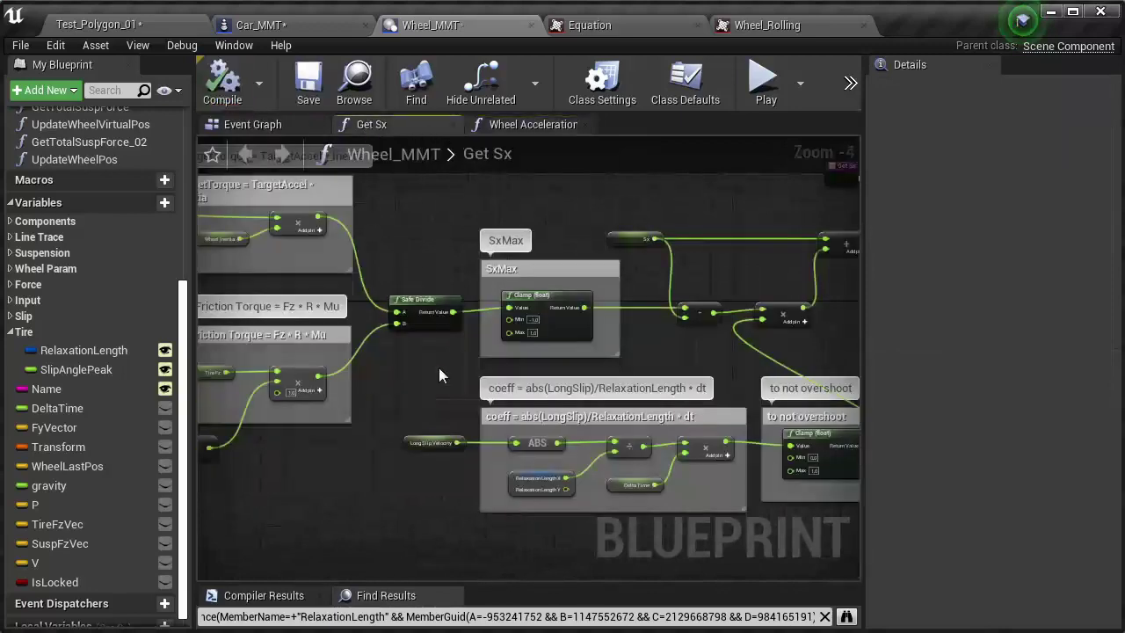
right_click_drag(439, 367, 401, 373)
scroll(410, 314, "down", 3)
scroll(410, 314, "up", 4)
scroll(612, 275, "down", 2)
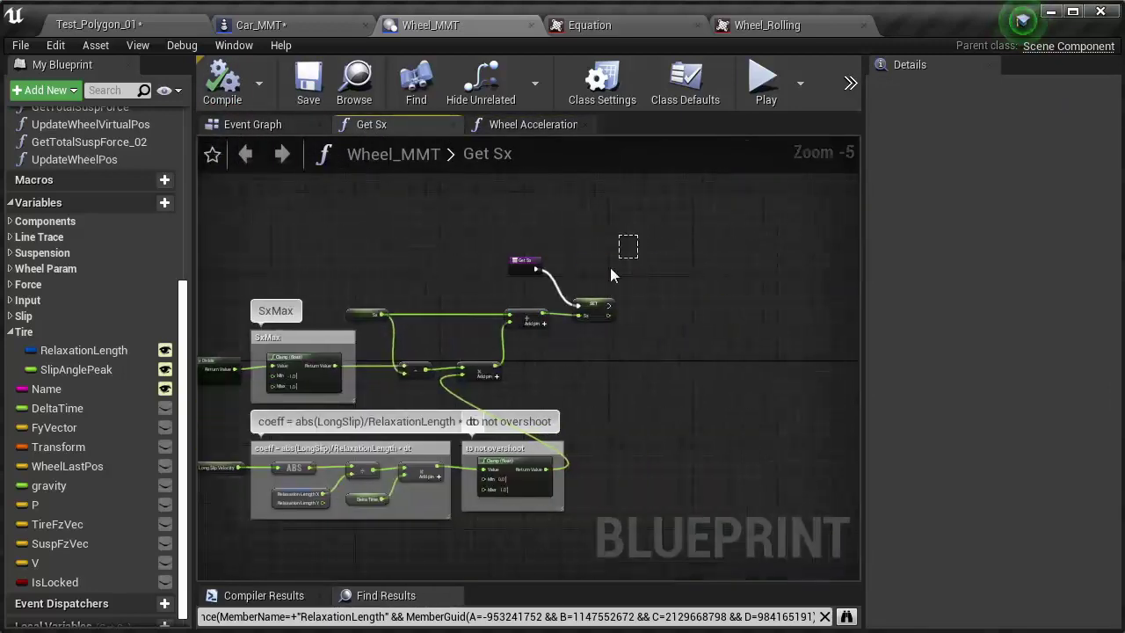
scroll(473, 345, "up", 4)
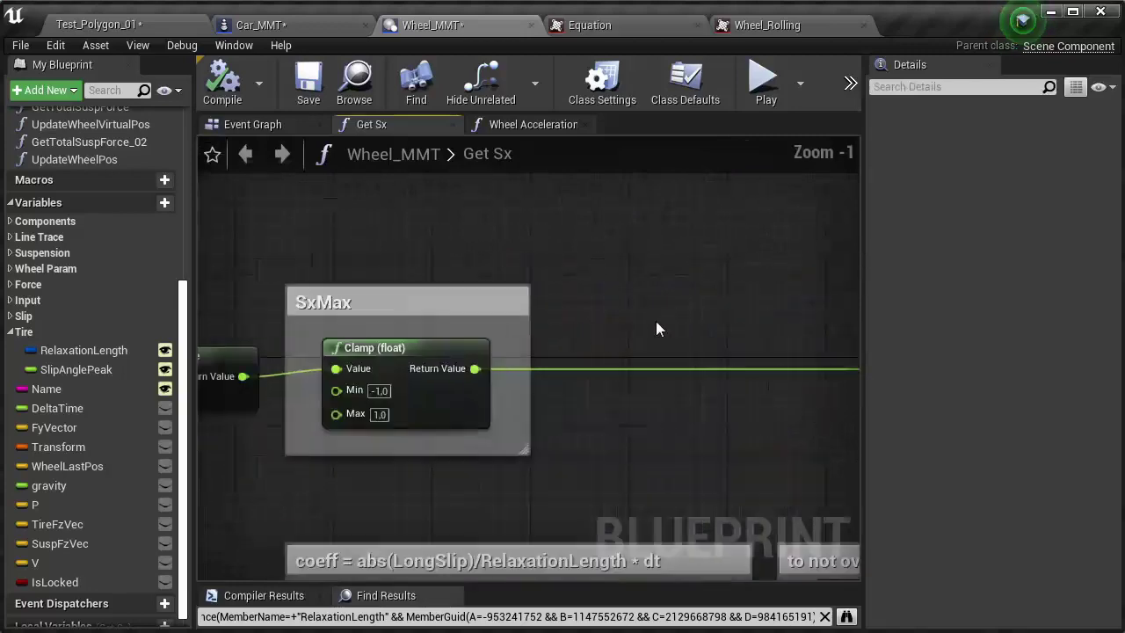
Step: Add a Select node beside the SxMax clamp with an Is Locked getter driving its Index
right_click_drag(655, 321, 537, 304)
right_click(537, 304)
type("select")
left_click(609, 600)
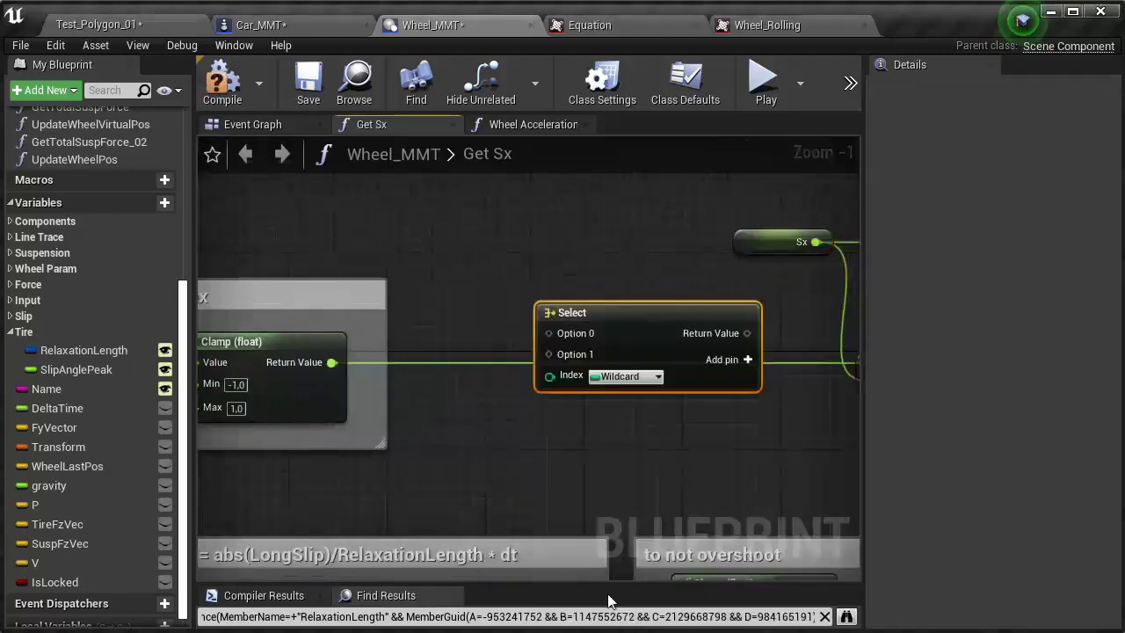
left_click_drag(87, 581, 478, 459)
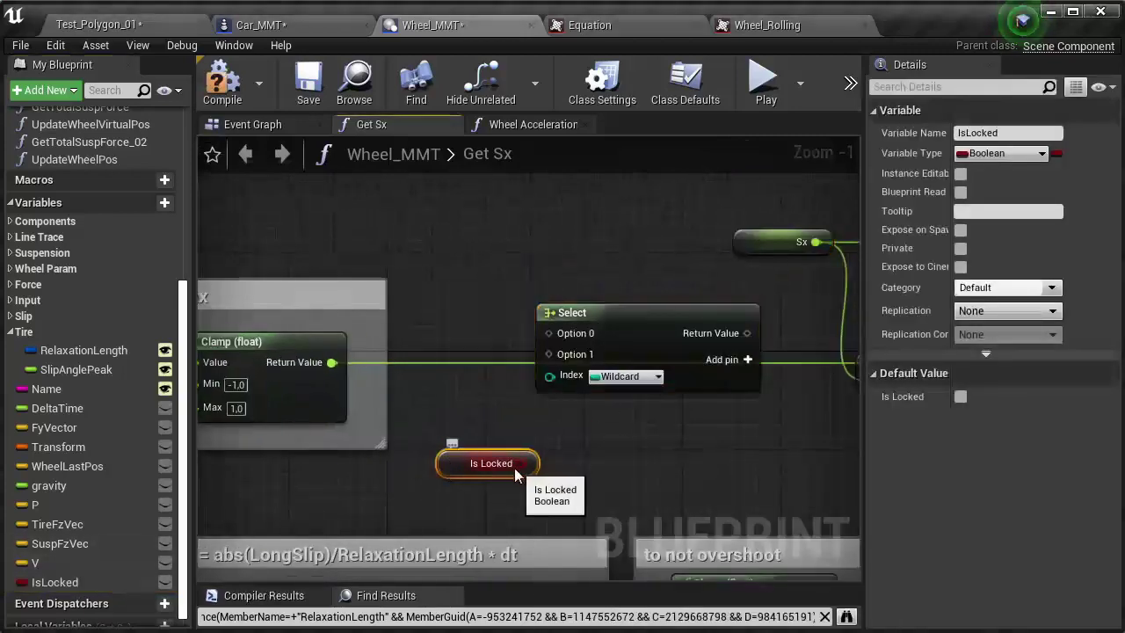
left_click_drag(548, 383, 550, 376)
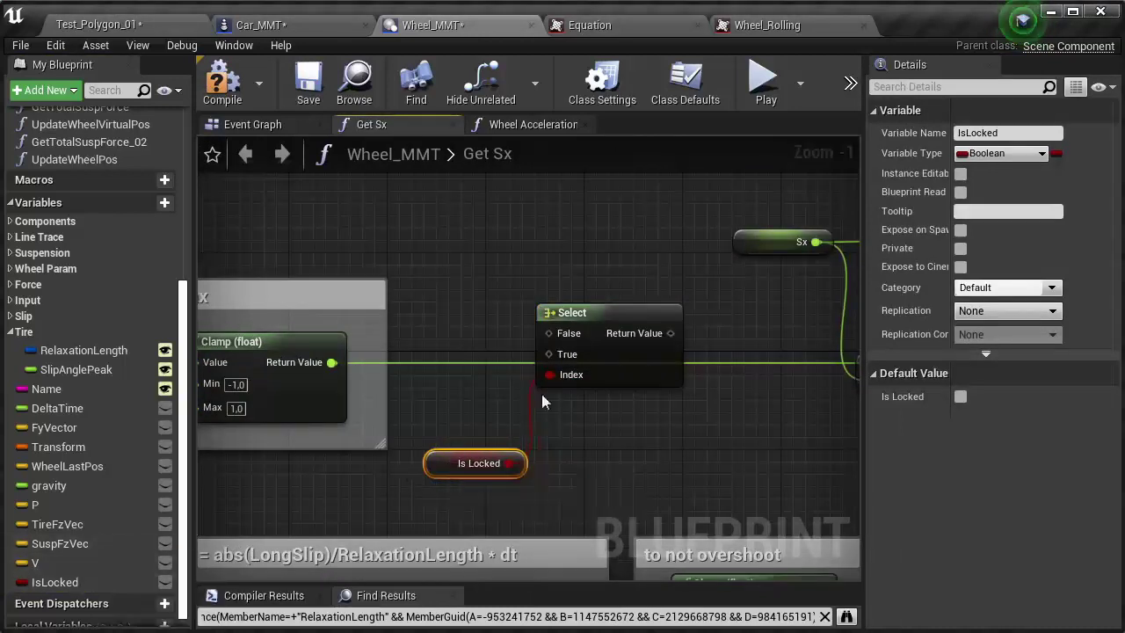
left_click_drag(592, 313, 639, 397)
Step: Move the IsLocked variable into the Slip category
left_click(53, 581)
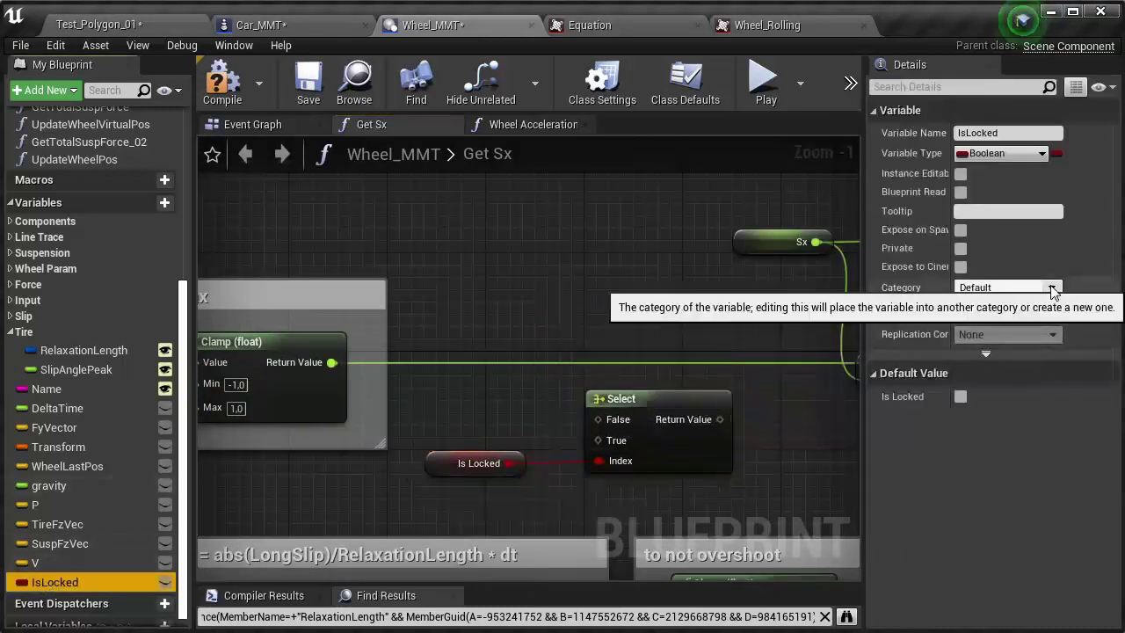
left_click(1002, 287)
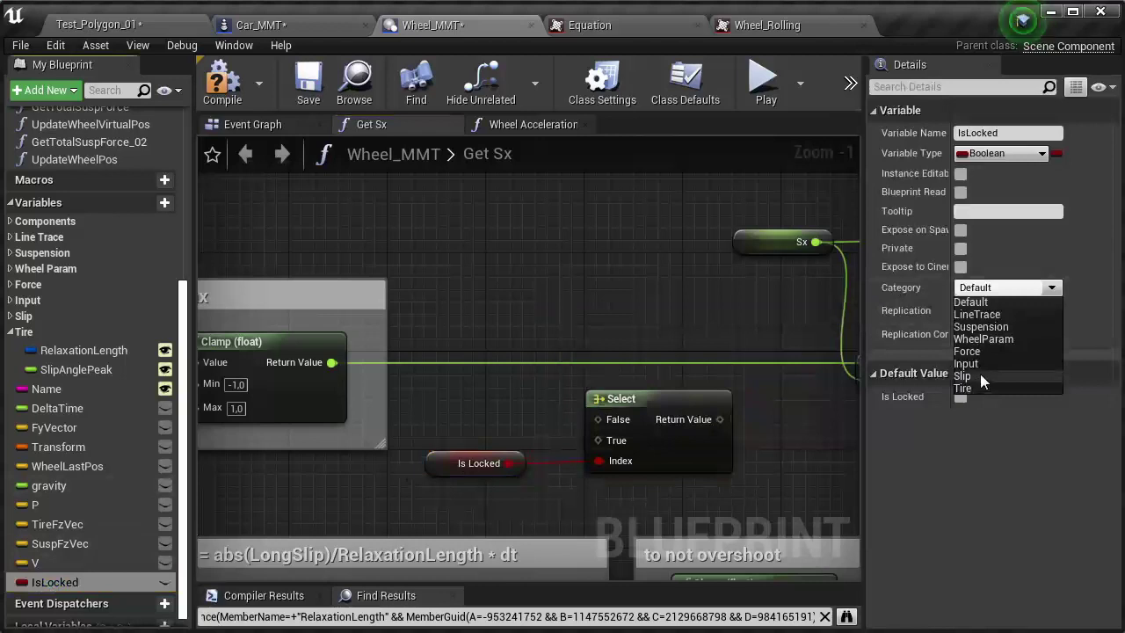
left_click(977, 375)
left_click(306, 99)
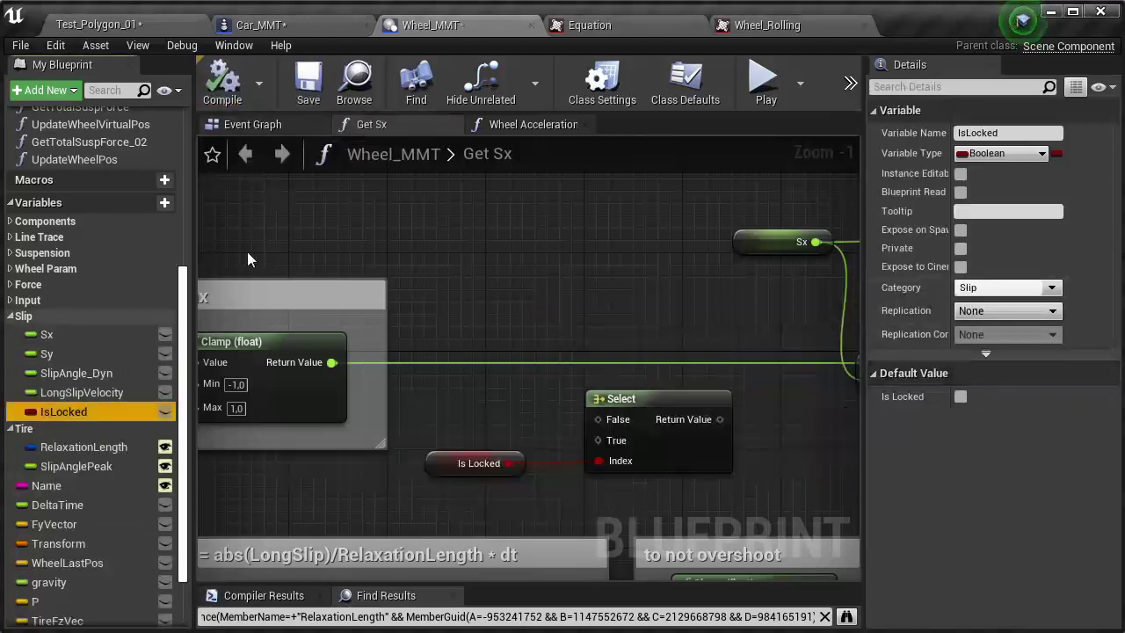
left_click(24, 316)
right_click_drag(509, 417, 495, 374)
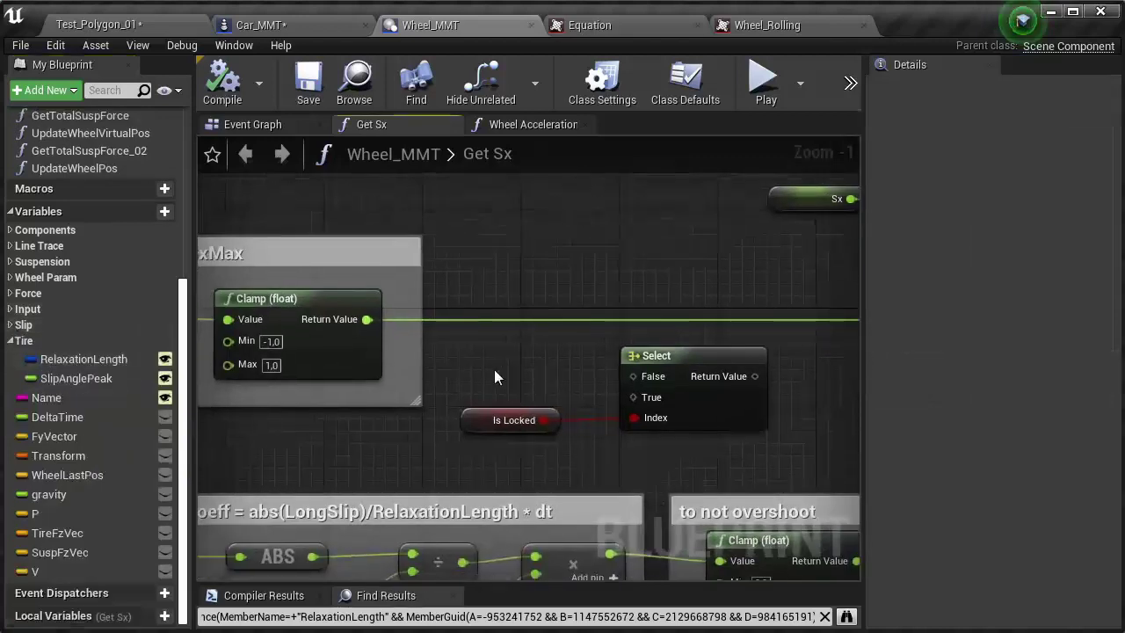
Step: Wire the clamped SxMax into Select's False input and Select's result into the subtraction
left_click_drag(367, 319, 632, 376)
right_click_drag(633, 376, 427, 358)
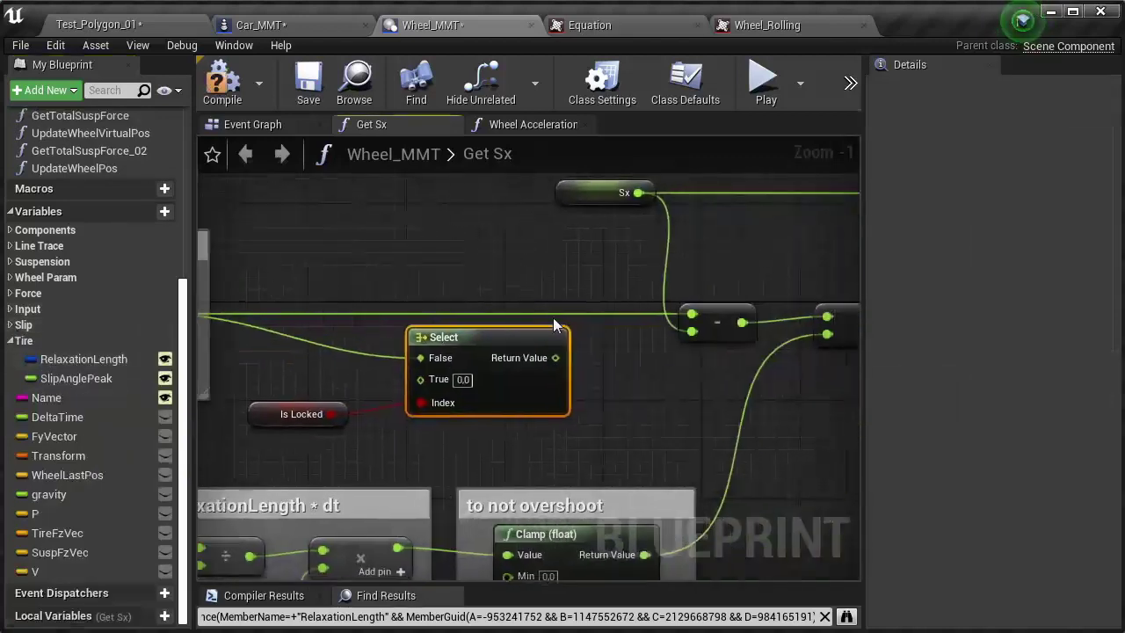
left_click_drag(555, 357, 691, 331)
right_click_drag(590, 377, 740, 340)
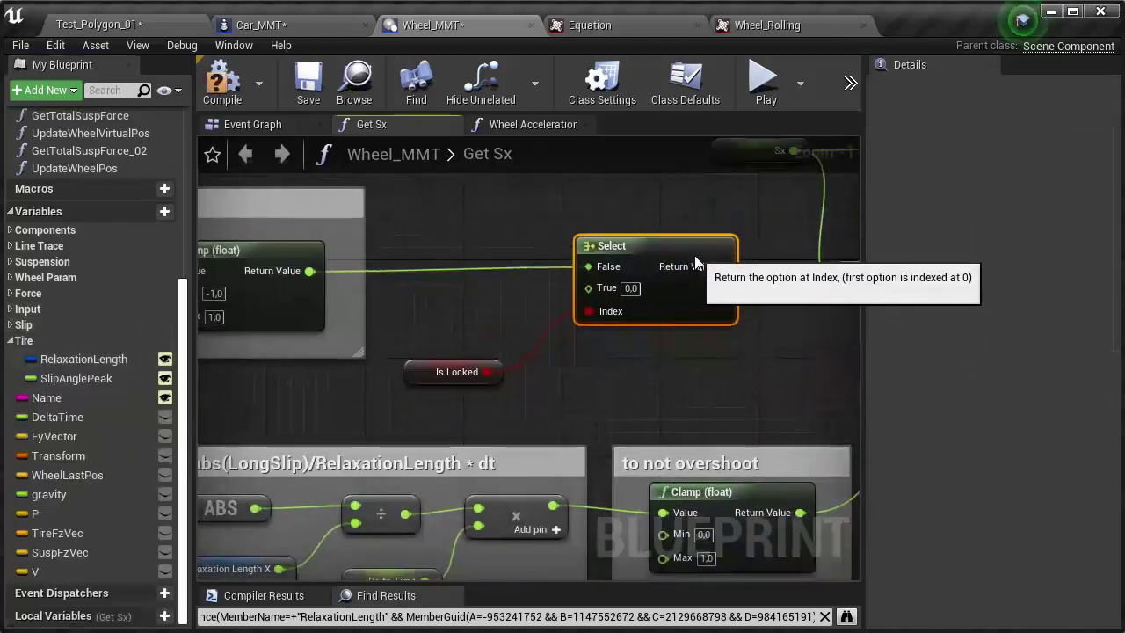
right_click_drag(694, 255, 655, 294)
scroll(655, 294, "down", 1)
left_click(314, 403)
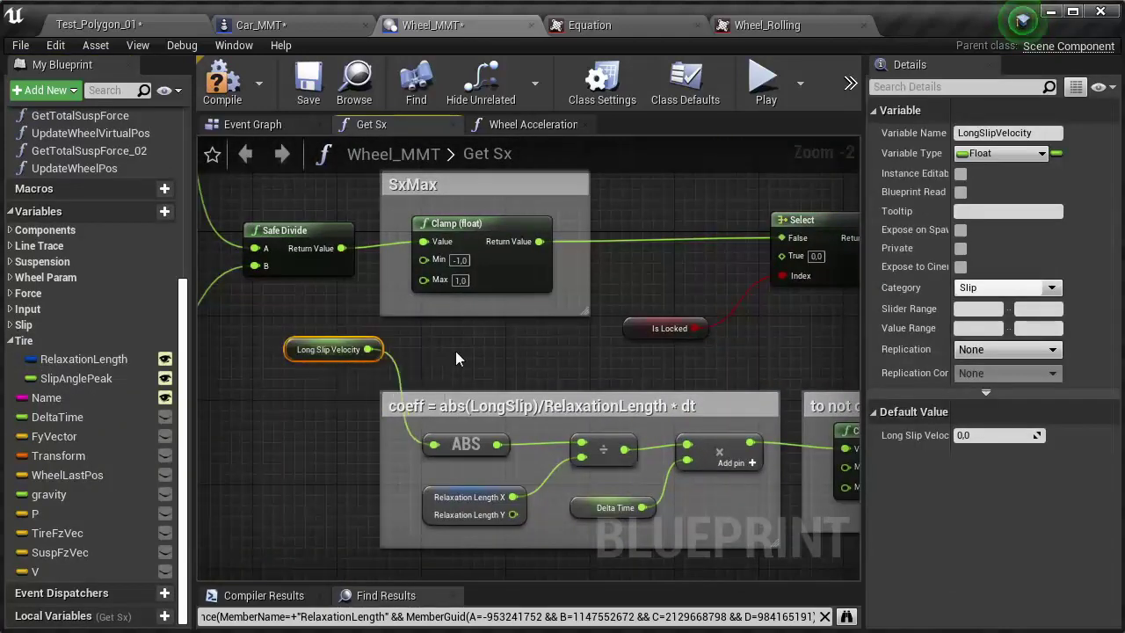
Step: Add a Sign (float) node on Long Slip Velocity and connect it to Select's True input
right_click_drag(456, 357, 387, 396)
left_click_drag(300, 388, 518, 404)
type("sign")
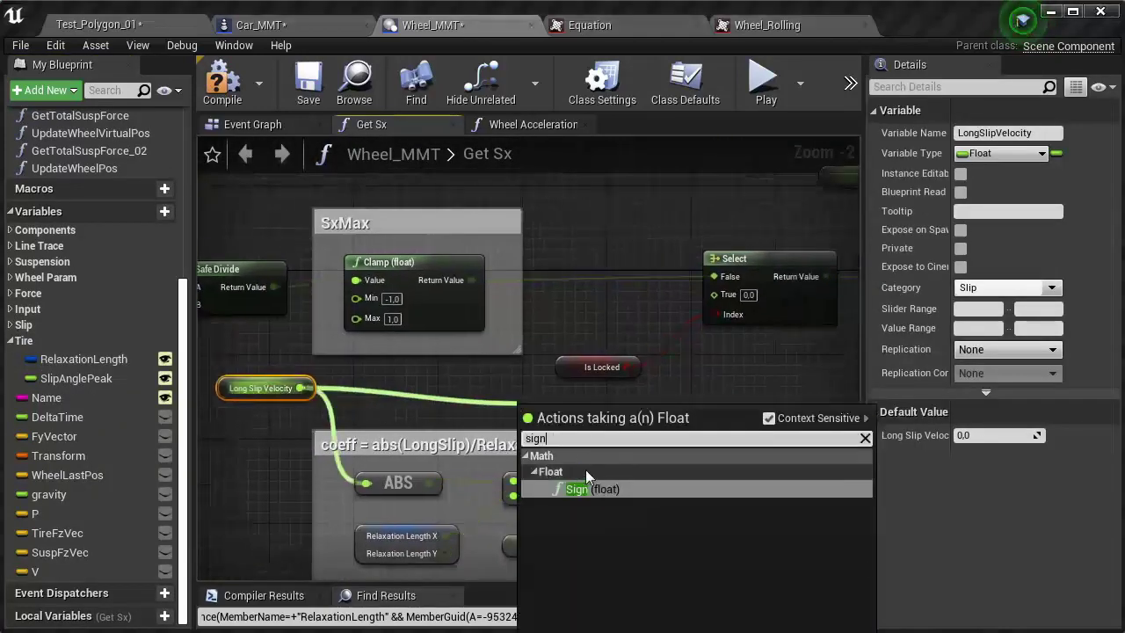
left_click(587, 488)
left_click_drag(602, 366, 728, 356)
left_click_drag(620, 391, 570, 392)
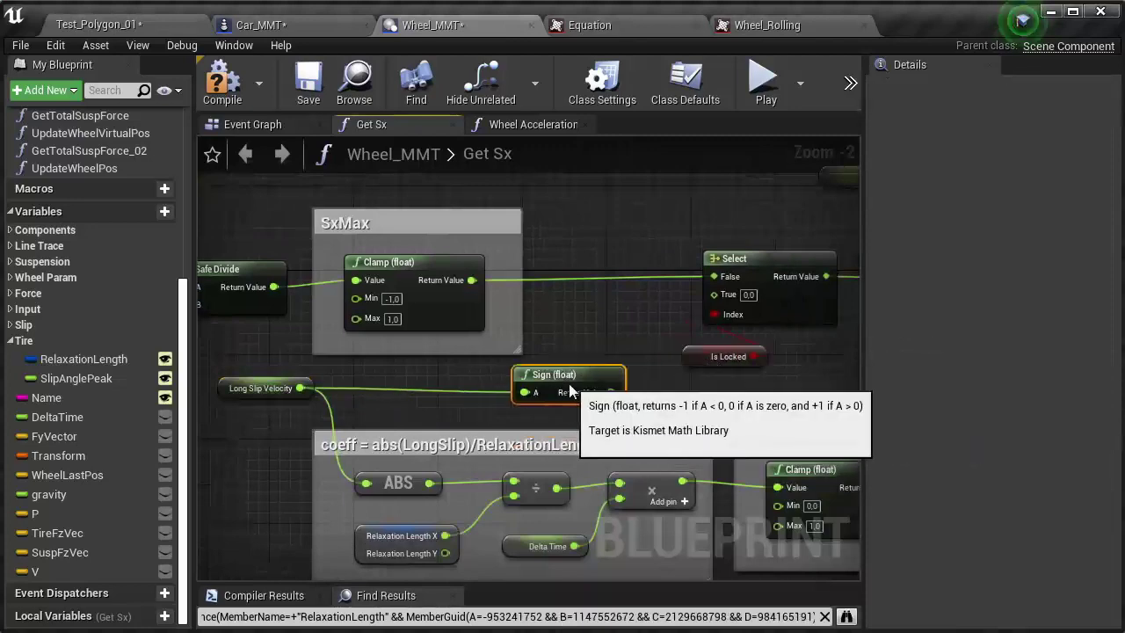
scroll(606, 341, "up", 1)
scroll(550, 378, "up", 1)
left_click_drag(512, 425, 676, 294)
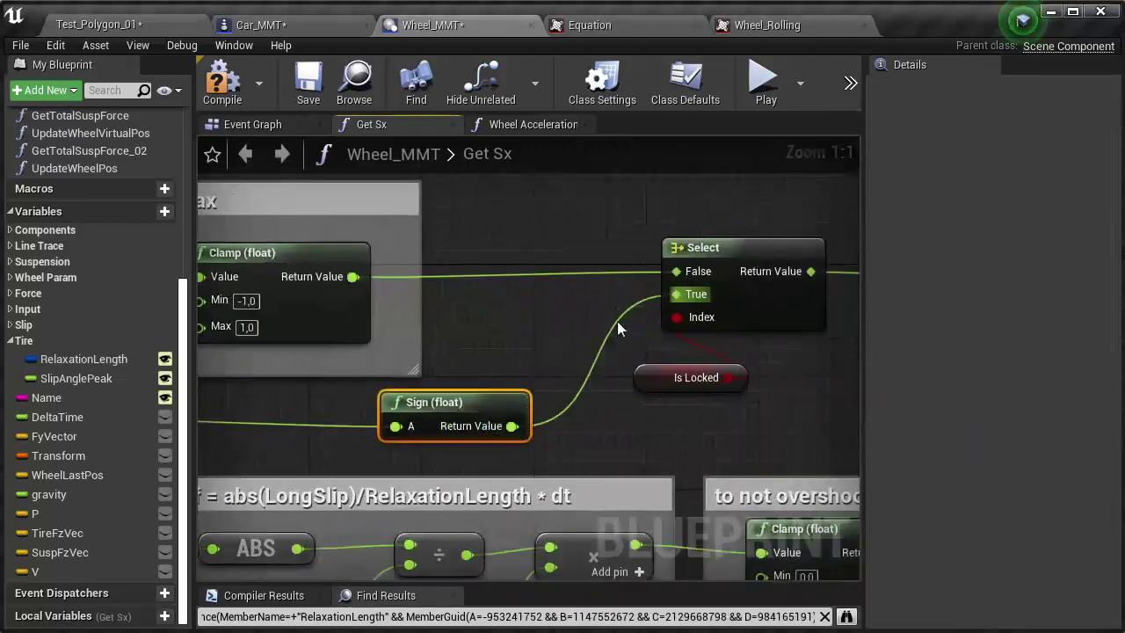
Step: Tidy the Get Sx layout so the Sign, Is Locked and Select nodes sit neatly
left_click(694, 377)
left_click(439, 404)
left_click_drag(439, 404, 508, 404)
scroll(323, 317, "down", 3)
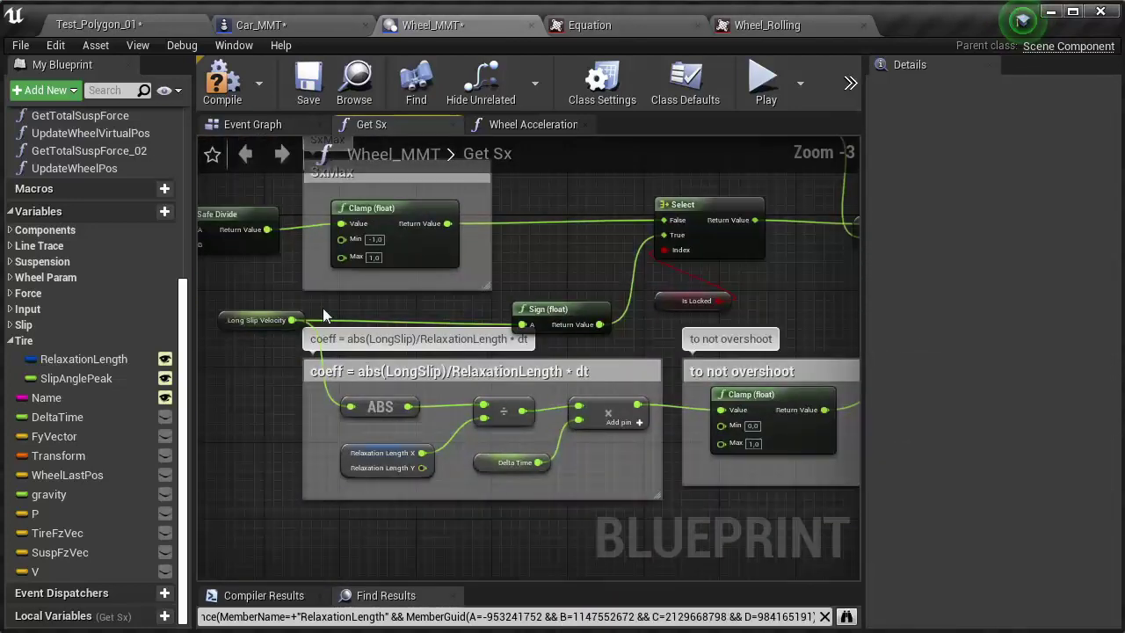
left_click(246, 320)
scroll(325, 325, "down", 1)
scroll(615, 343, "down", 1)
right_click_drag(709, 348, 510, 384)
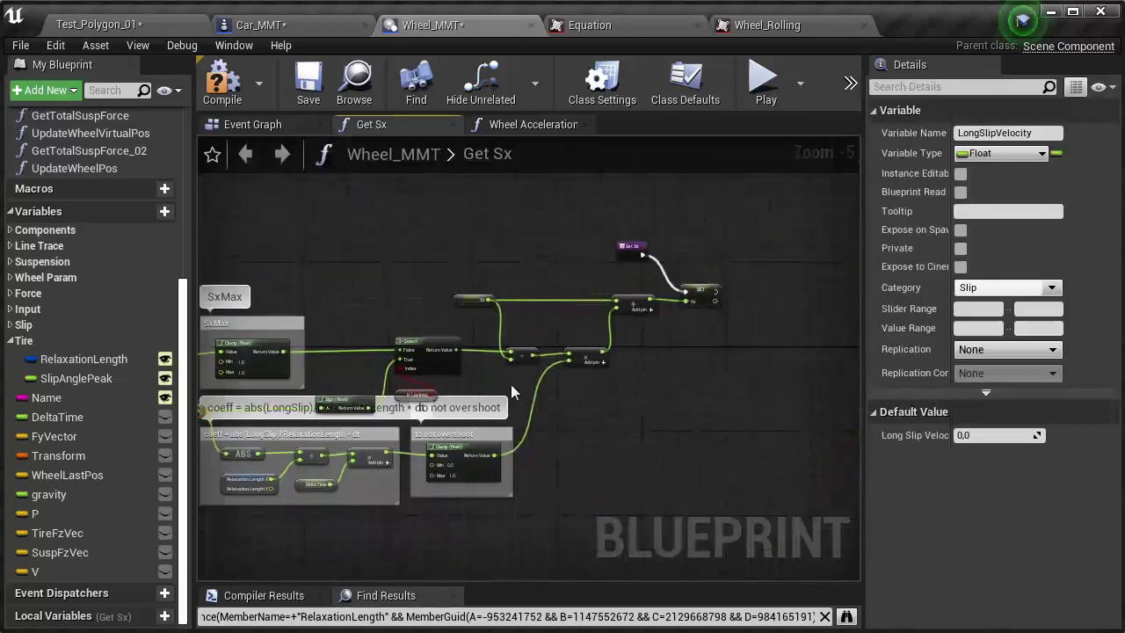
Step: Save Wheel_MMT and all other assets, then play the Test_Polygon_01 level
left_click(309, 84)
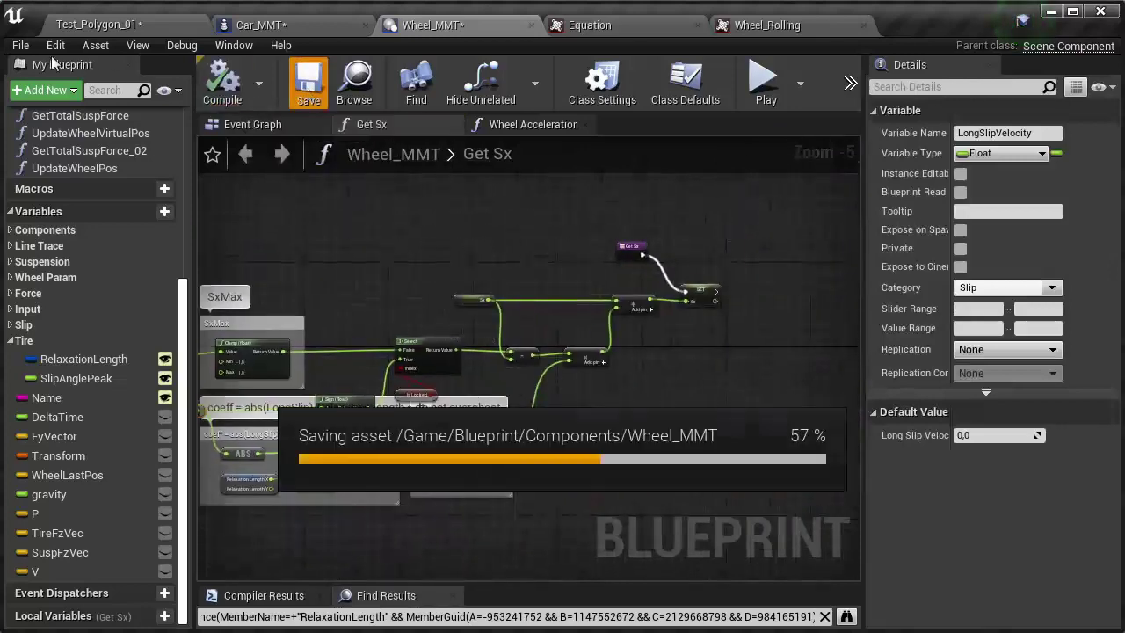
left_click(20, 45)
left_click(70, 143)
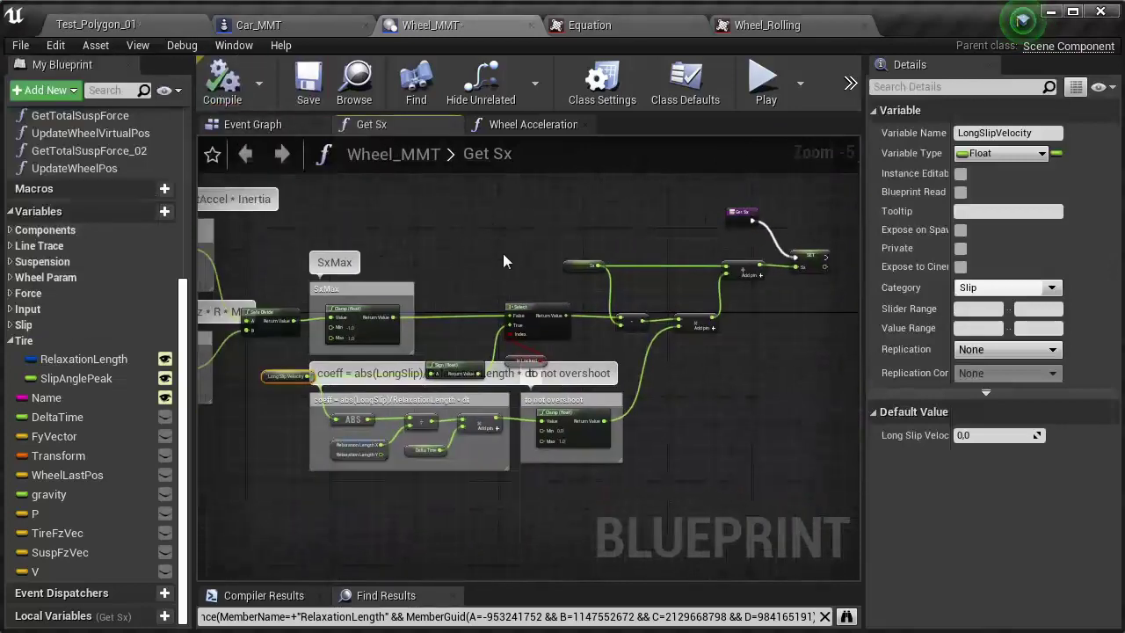
left_click(97, 25)
left_click(784, 81)
Step: In full-screen play, accelerate the car up the ramp with W, brake with S, then reverse
key("F11")
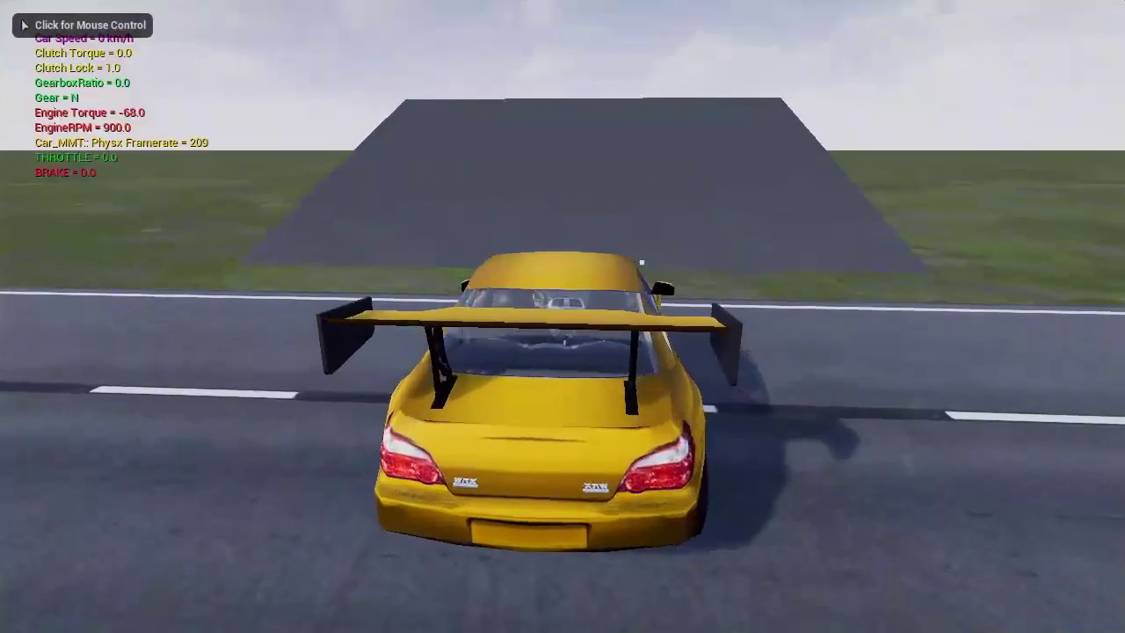
left_click(687, 296)
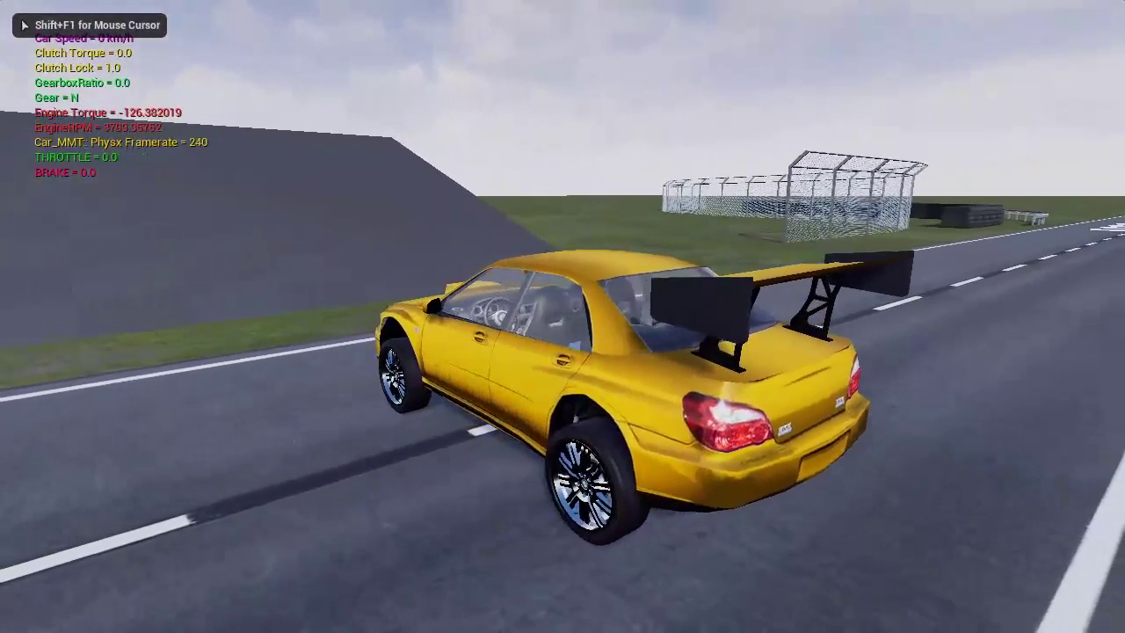
key("w")
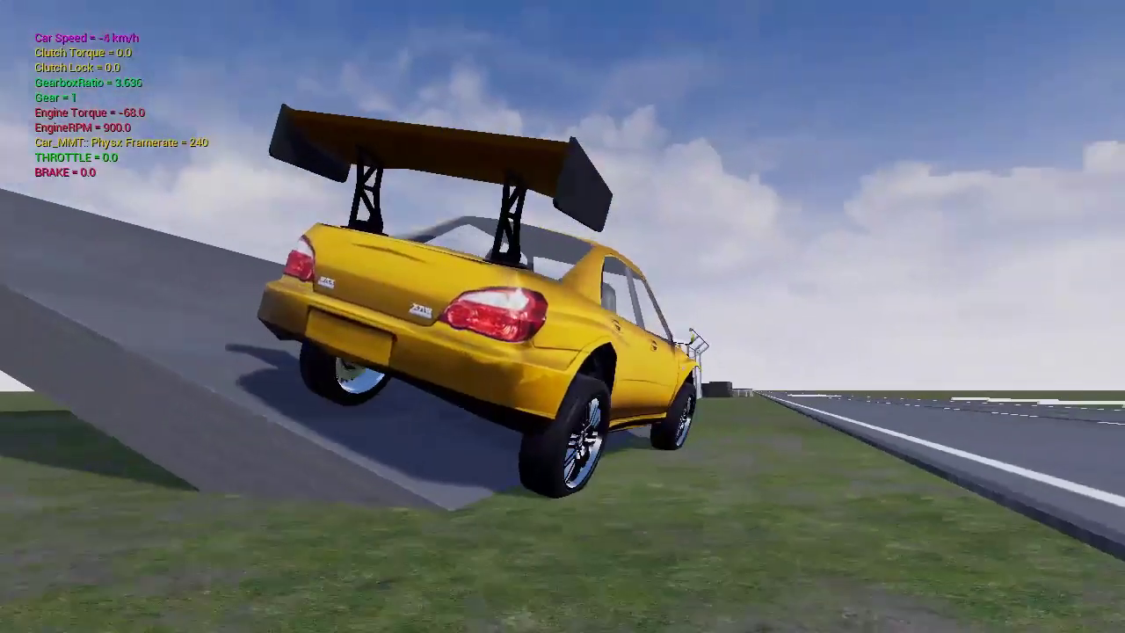
key("w")
key("w")
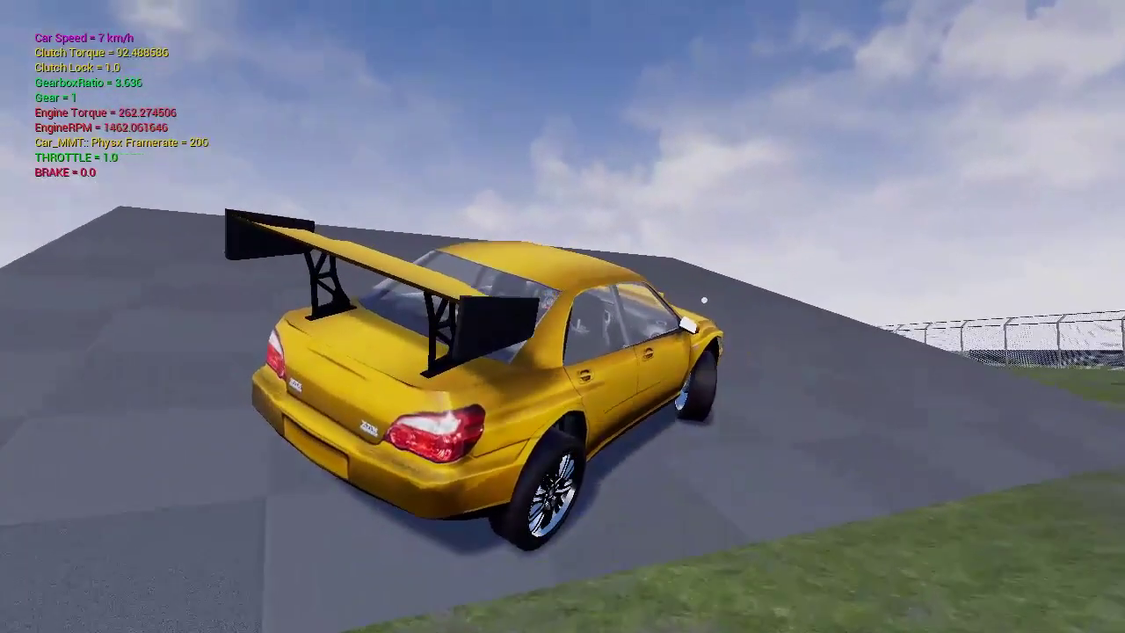
key("s")
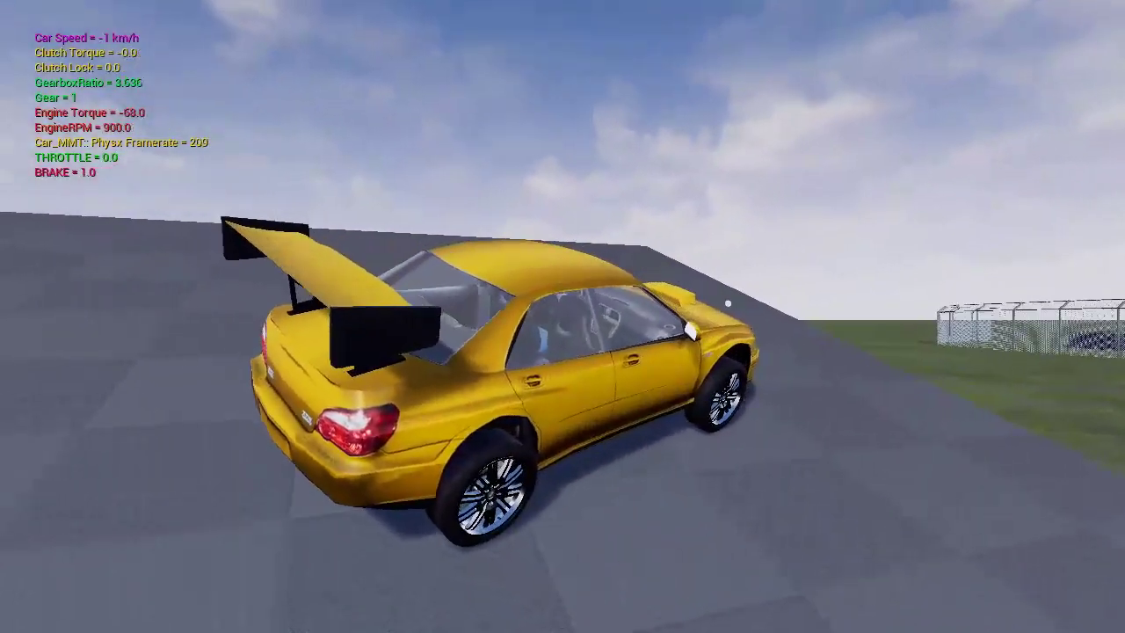
key("s")
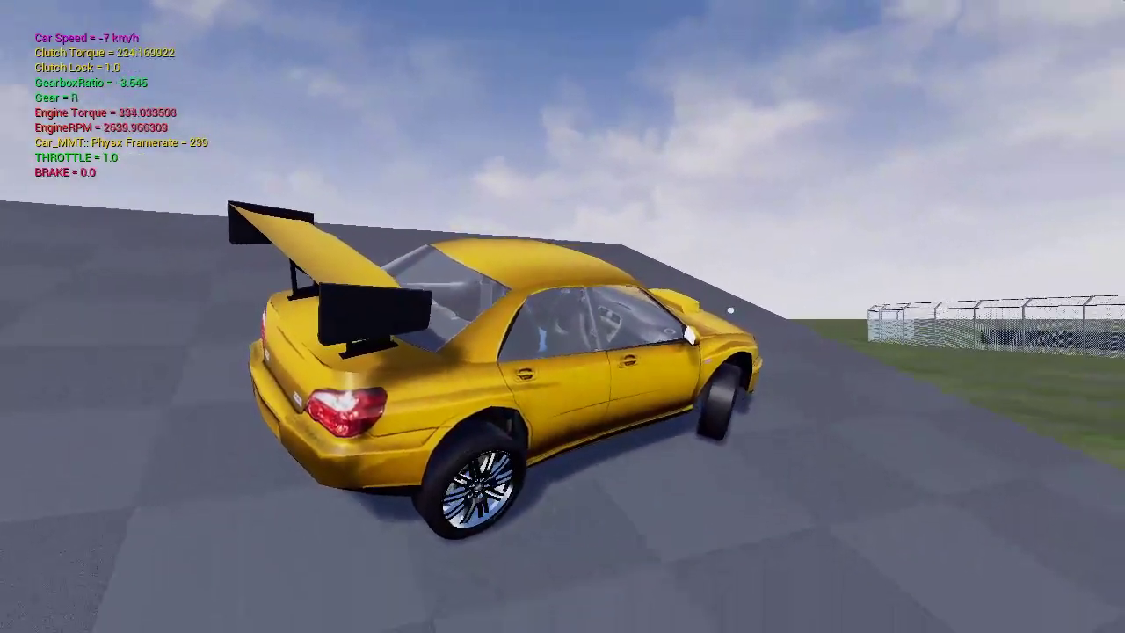